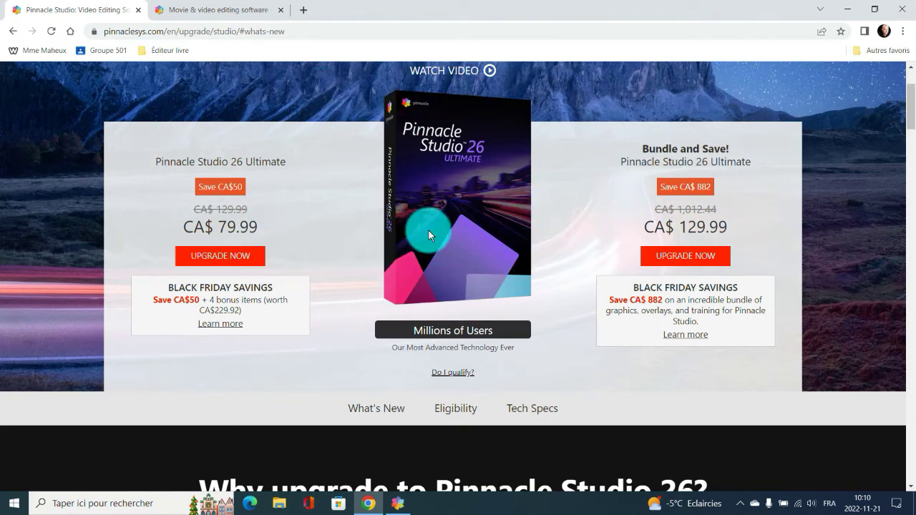
Dismiss the Black Friday offer on the Pinnacle Studio 26 Ultimate product page and switch to the Pinnacle Studio editing workspace.
{"action": "left_click", "coordinate": [214, 10]}
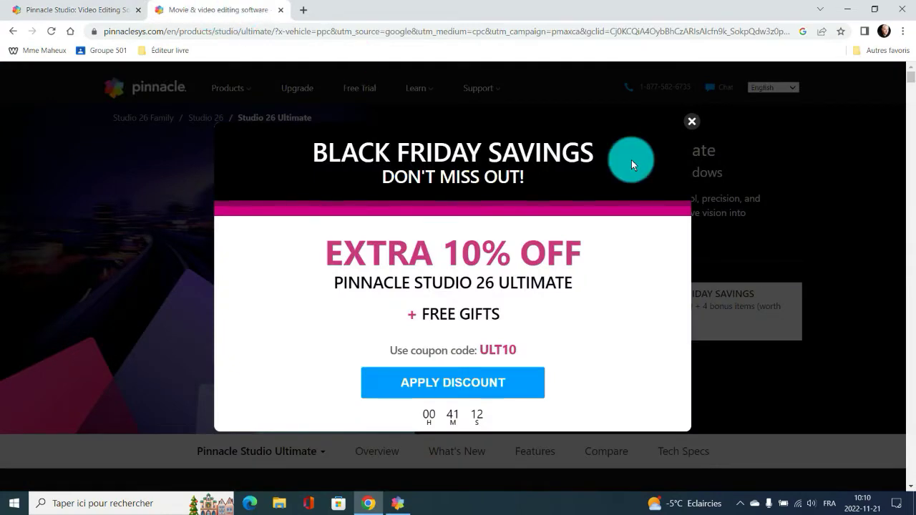
{"action": "left_click", "coordinate": [691, 122]}
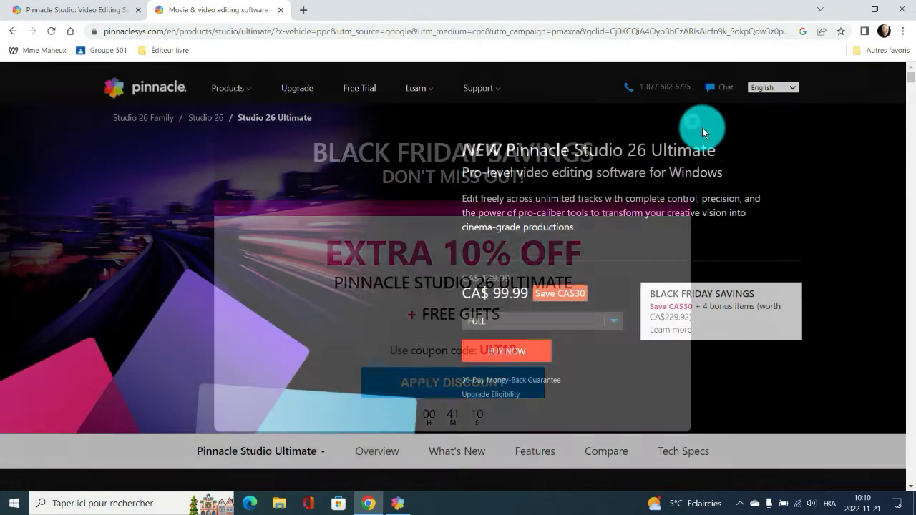
{"action": "left_click", "coordinate": [398, 502]}
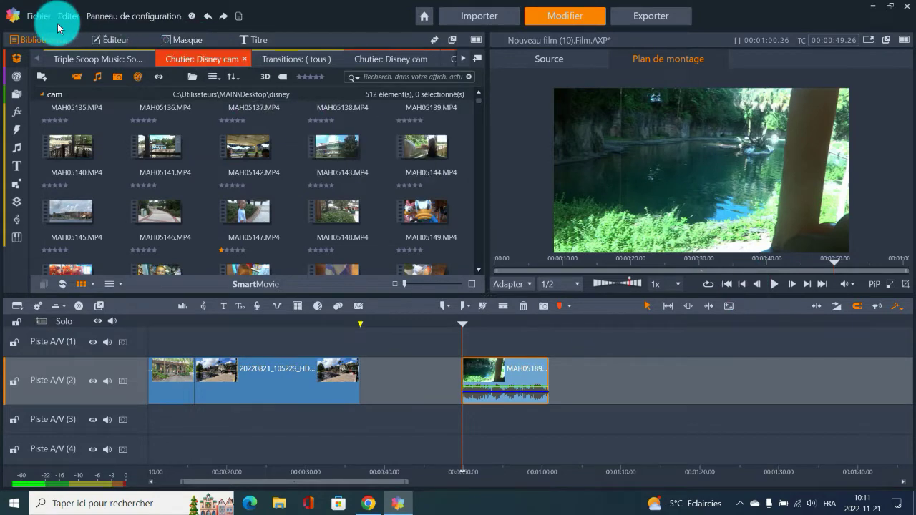
{"action": "mouse_move", "coordinate": [2, 126]}
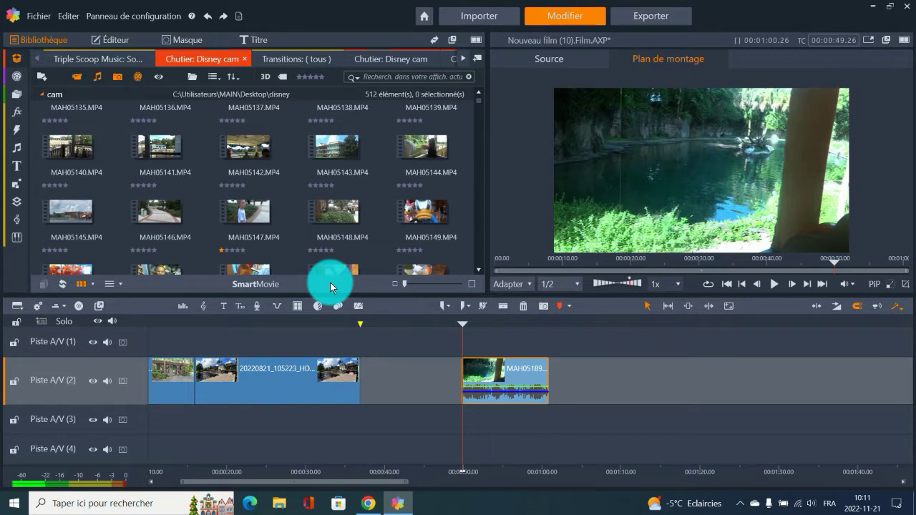
Switch back to the browser and highlight the version name in the Pinnacle Studio 26 Ultimate page heading.
{"action": "left_click", "coordinate": [369, 503]}
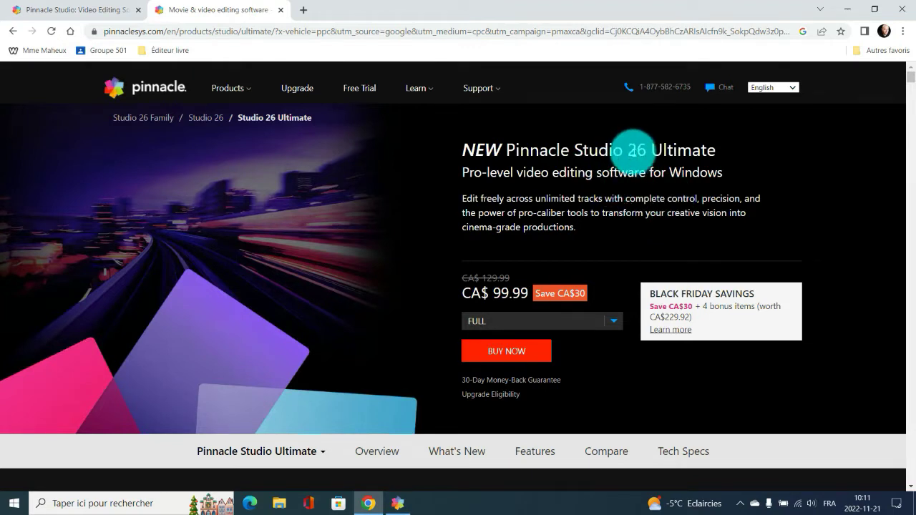
{"action": "left_click_drag", "start_coordinate": [676, 151], "coordinate": [613, 154]}
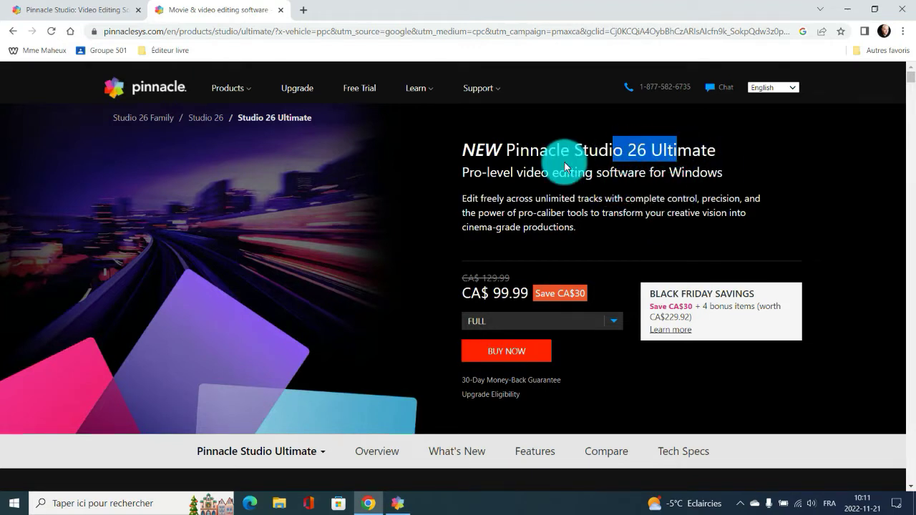
{"action": "left_click", "coordinate": [594, 157]}
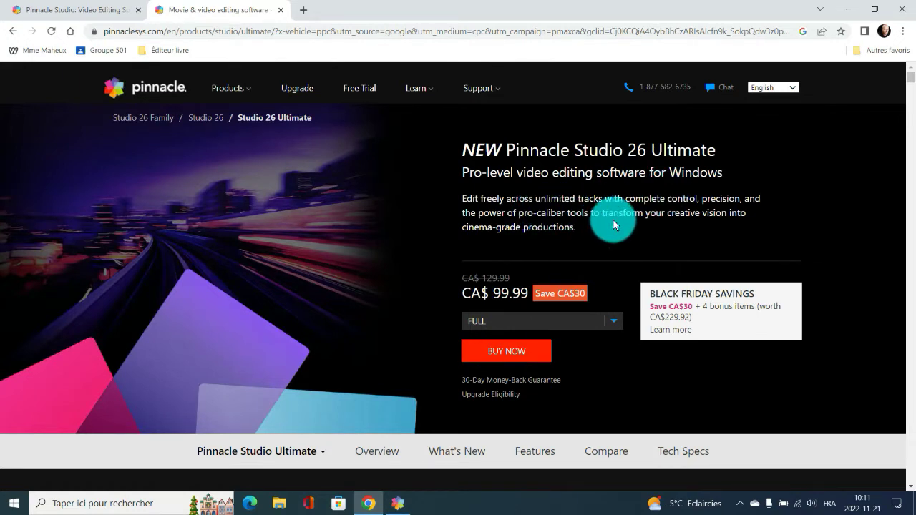
{"action": "left_click_drag", "start_coordinate": [588, 152], "coordinate": [661, 149]}
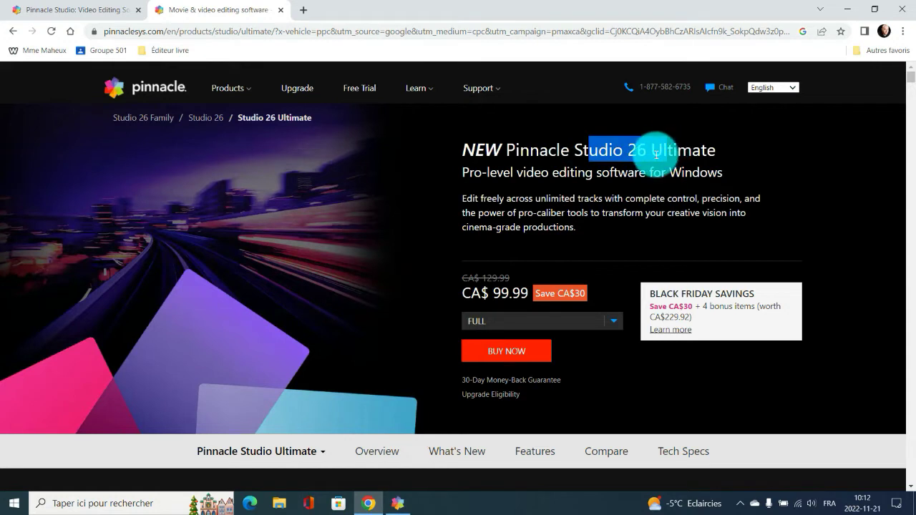
{"action": "left_click", "coordinate": [647, 148]}
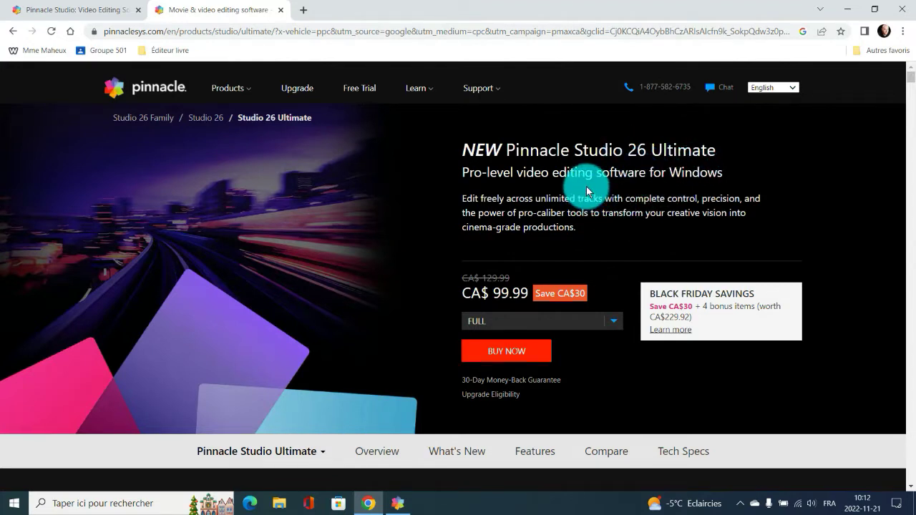
Read through the product page's overview, from the introduction to the sections on advanced tools, precision and creative transformations.
{"action": "scroll", "coordinate": [587, 188], "scroll_direction": "down", "scroll_amount": 2}
{"action": "scroll", "coordinate": [756, 147], "scroll_direction": "up", "scroll_amount": 2}
{"action": "scroll", "coordinate": [594, 188], "scroll_direction": "down", "scroll_amount": 2}
{"action": "scroll", "coordinate": [665, 206], "scroll_direction": "down", "scroll_amount": 5}
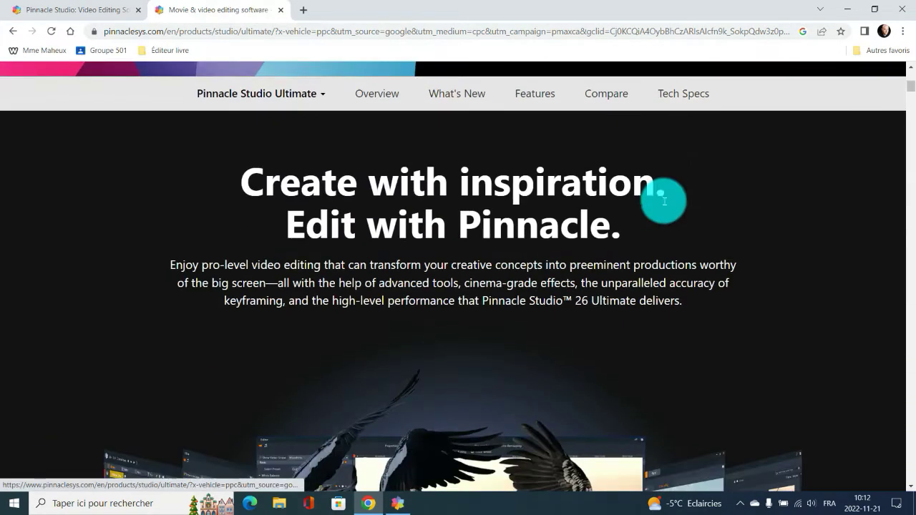
{"action": "scroll", "coordinate": [686, 196], "scroll_direction": "up", "scroll_amount": 2}
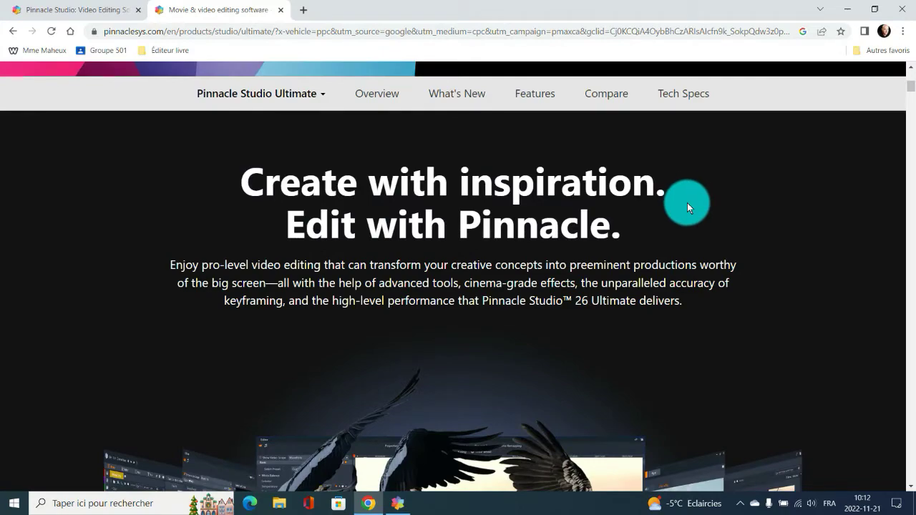
{"action": "scroll", "coordinate": [686, 200], "scroll_direction": "down", "scroll_amount": 4}
{"action": "scroll", "coordinate": [815, 224], "scroll_direction": "down", "scroll_amount": 3}
{"action": "scroll", "coordinate": [817, 226], "scroll_direction": "down", "scroll_amount": 3}
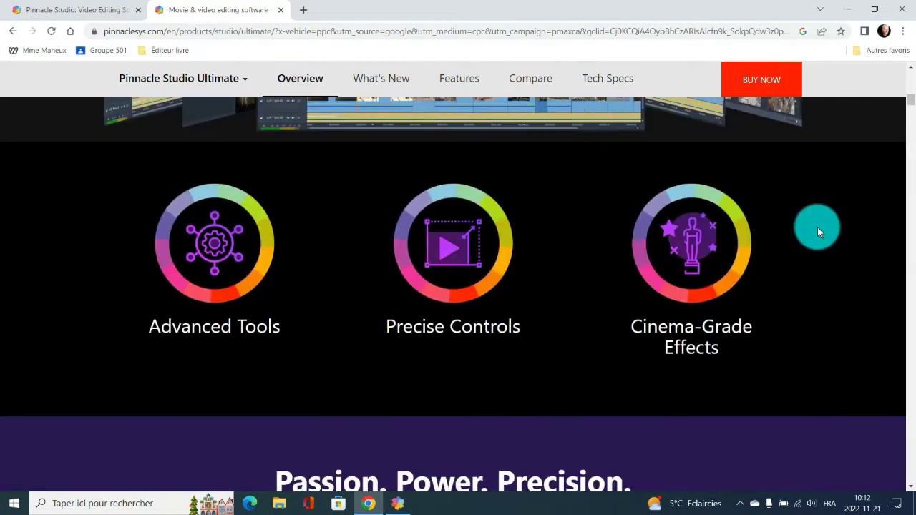
{"action": "scroll", "coordinate": [819, 235], "scroll_direction": "down", "scroll_amount": 3}
{"action": "scroll", "coordinate": [815, 231], "scroll_direction": "down", "scroll_amount": 2}
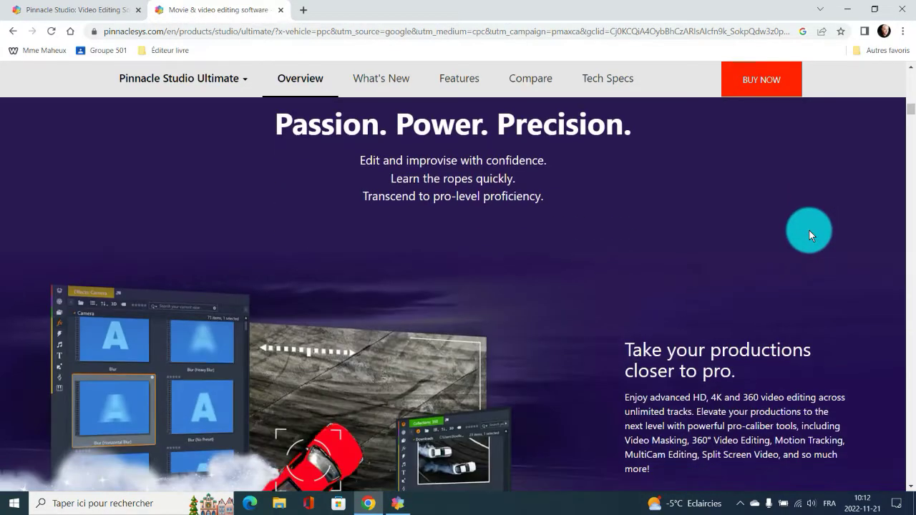
{"action": "scroll", "coordinate": [809, 230], "scroll_direction": "down", "scroll_amount": 5}
{"action": "scroll", "coordinate": [584, 247], "scroll_direction": "down", "scroll_amount": 8}
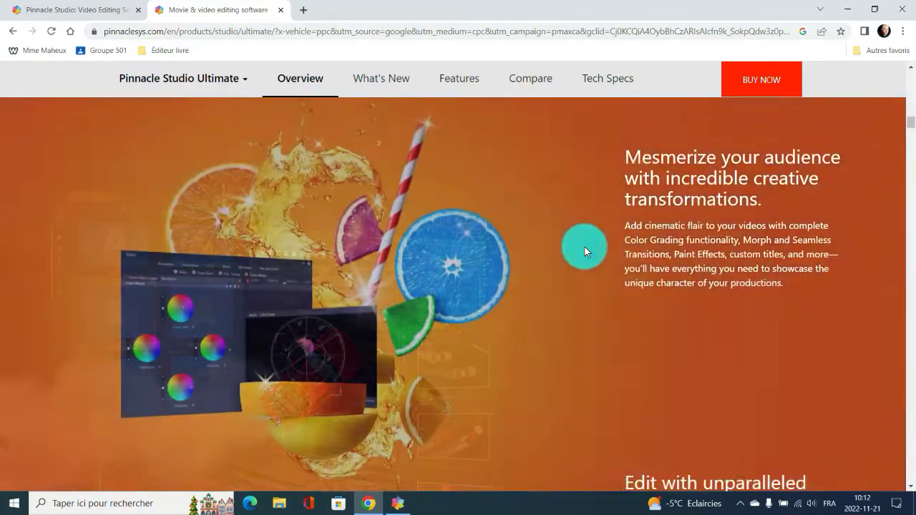
Examine the feature icon grid, from Motion Tracking and Video Masking to Audio Ducking and DVD Authoring.
{"action": "scroll", "coordinate": [640, 263], "scroll_direction": "down", "scroll_amount": 9}
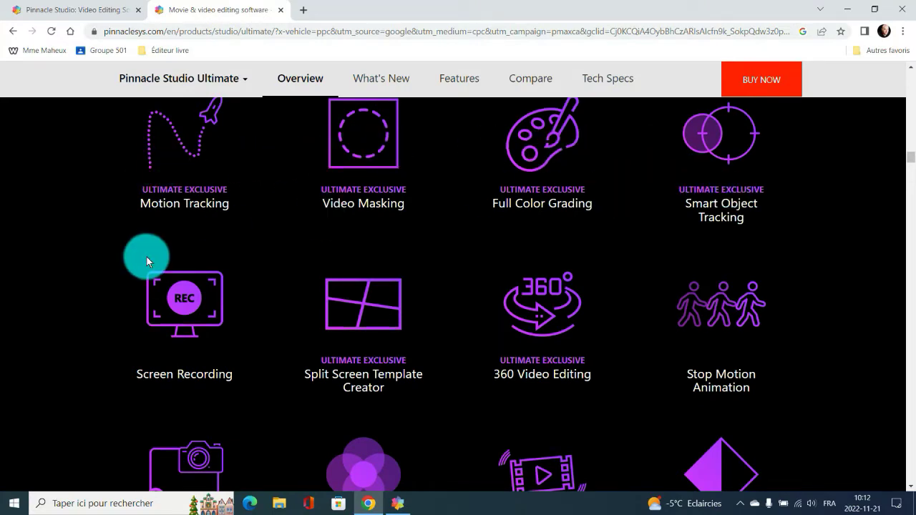
{"action": "scroll", "coordinate": [730, 358], "scroll_direction": "down", "scroll_amount": 1}
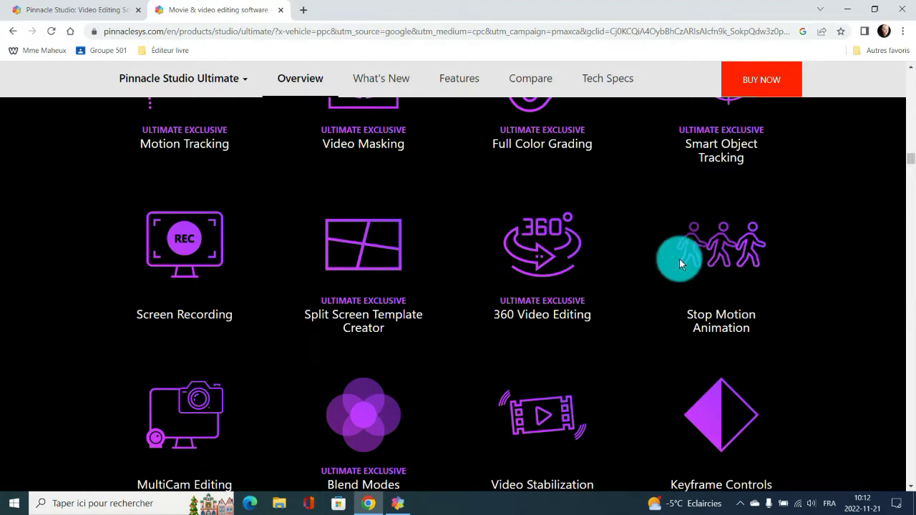
{"action": "scroll", "coordinate": [528, 264], "scroll_direction": "down", "scroll_amount": 4}
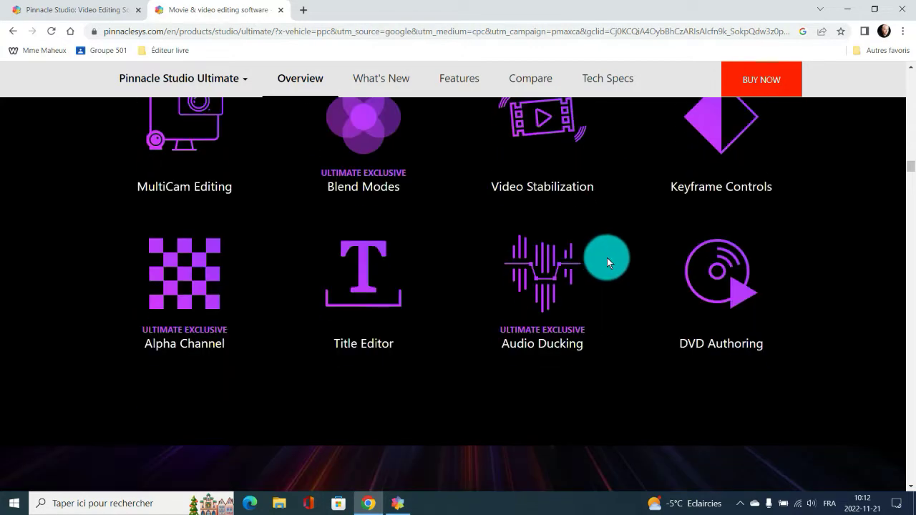
{"action": "scroll", "coordinate": [606, 259], "scroll_direction": "up", "scroll_amount": 5}
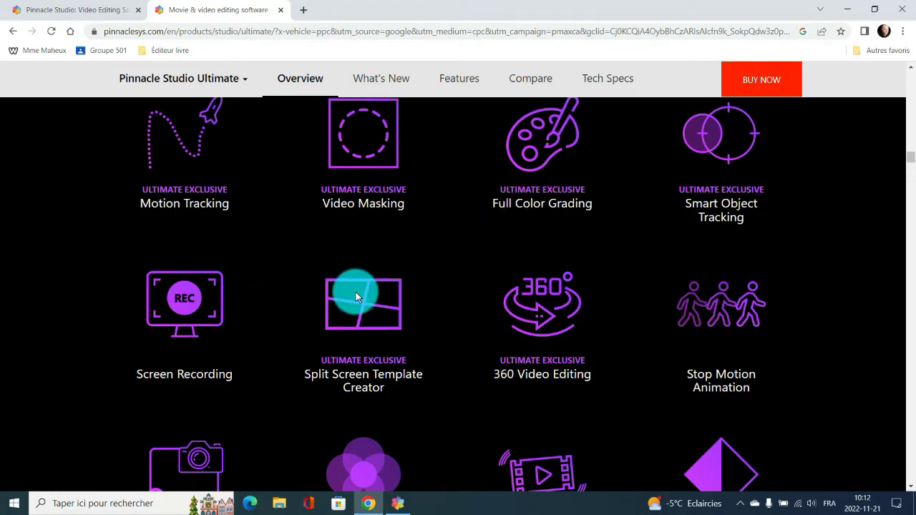
{"action": "scroll", "coordinate": [613, 262], "scroll_direction": "down", "scroll_amount": 5}
{"action": "scroll", "coordinate": [659, 243], "scroll_direction": "down", "scroll_amount": 3}
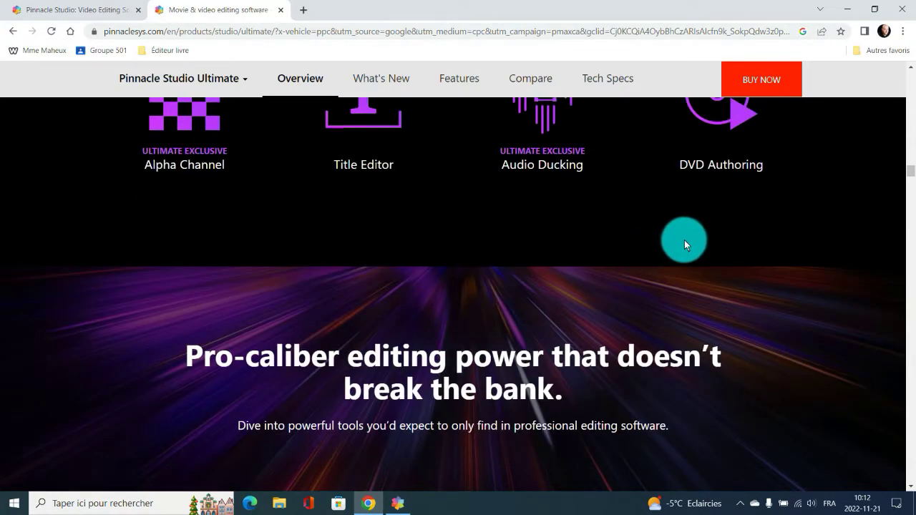
Read the Product Stability and Product Performance improvements under What's New, checking back with the open Pinnacle Studio project.
{"action": "scroll", "coordinate": [684, 240], "scroll_direction": "down", "scroll_amount": 3}
{"action": "scroll", "coordinate": [670, 242], "scroll_direction": "down", "scroll_amount": 10}
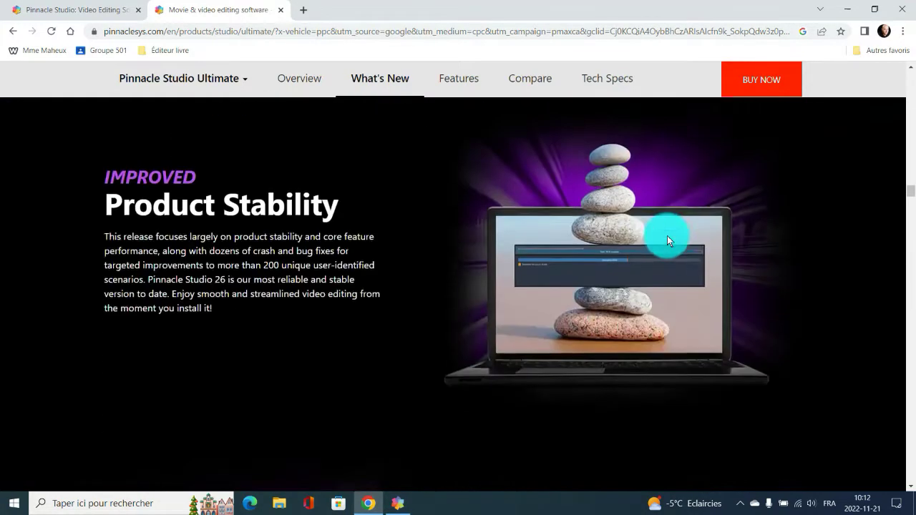
{"action": "scroll", "coordinate": [693, 279], "scroll_direction": "down", "scroll_amount": 3}
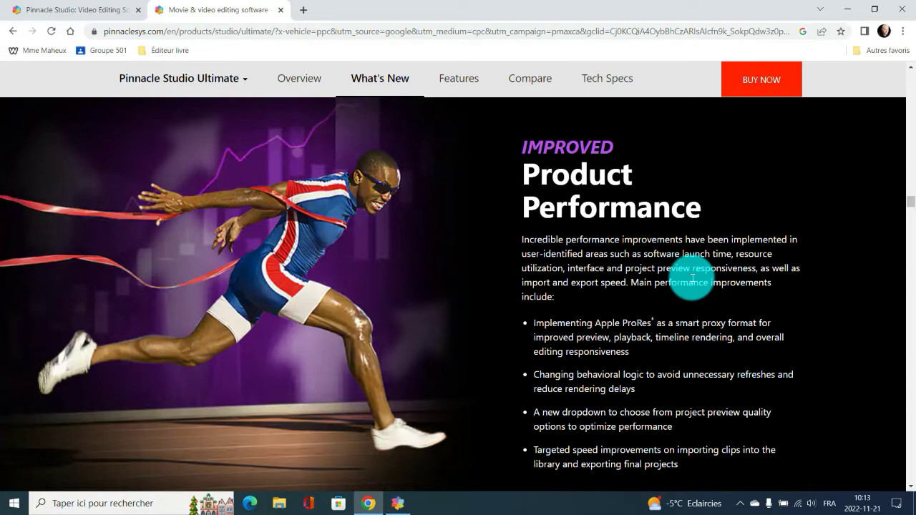
{"action": "left_click", "coordinate": [401, 500]}
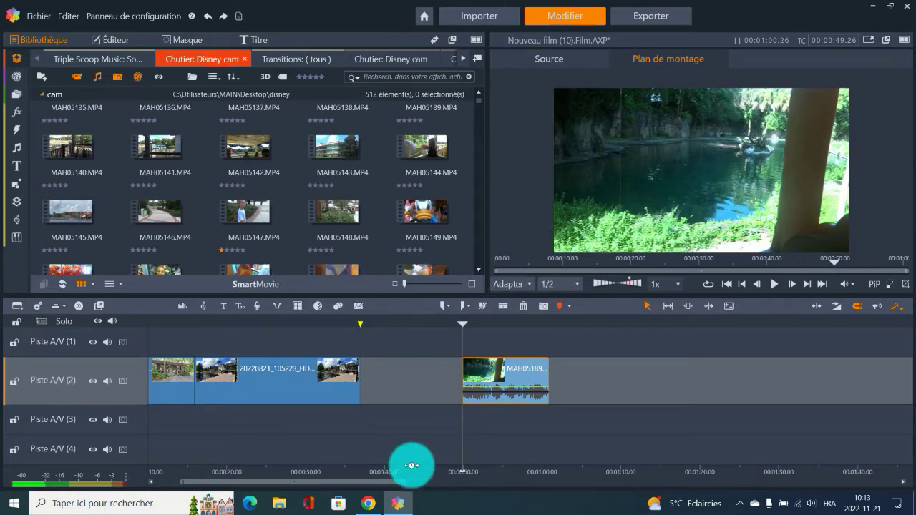
{"action": "left_click", "coordinate": [367, 502]}
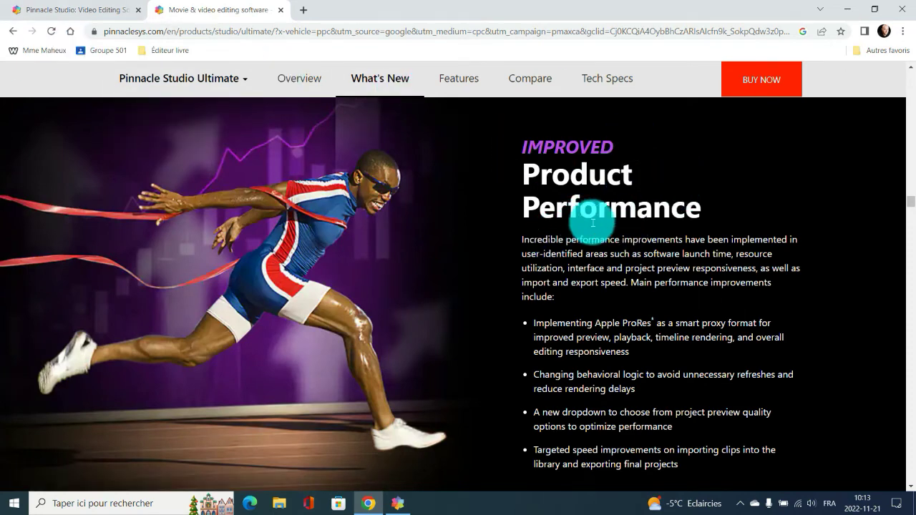
{"action": "scroll", "coordinate": [553, 215], "scroll_direction": "up", "scroll_amount": 8}
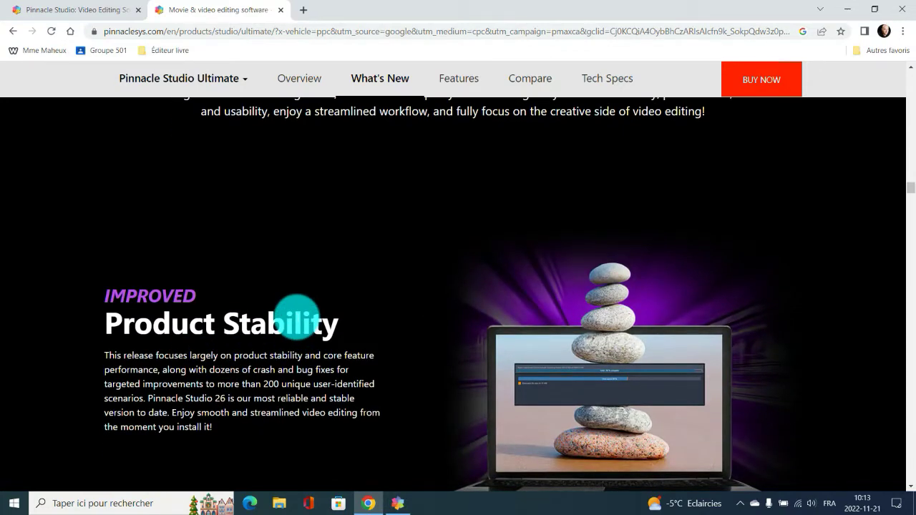
{"action": "scroll", "coordinate": [409, 339], "scroll_direction": "down", "scroll_amount": 2}
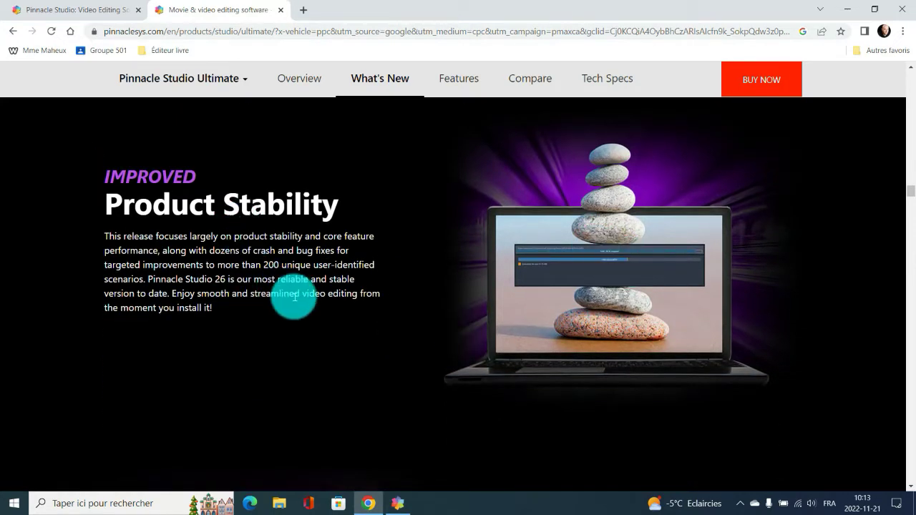
{"action": "left_click", "coordinate": [398, 505]}
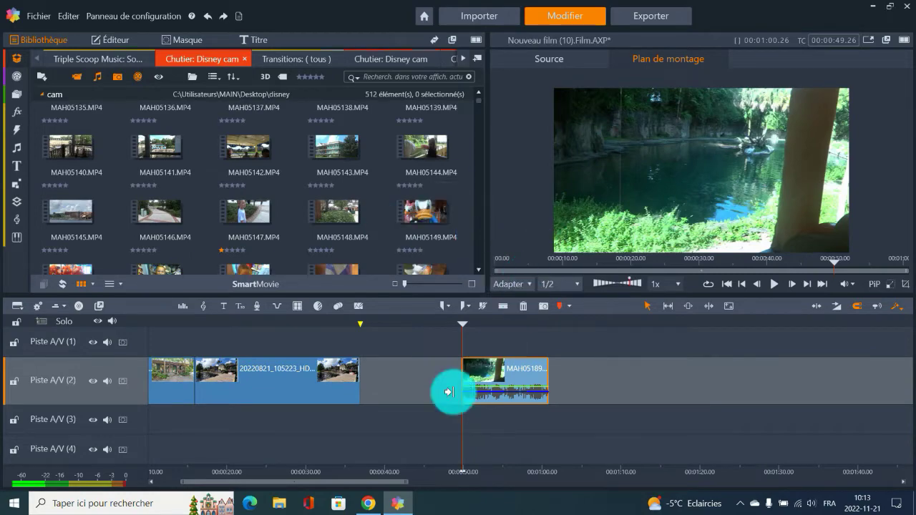
{"action": "left_click", "coordinate": [368, 501]}
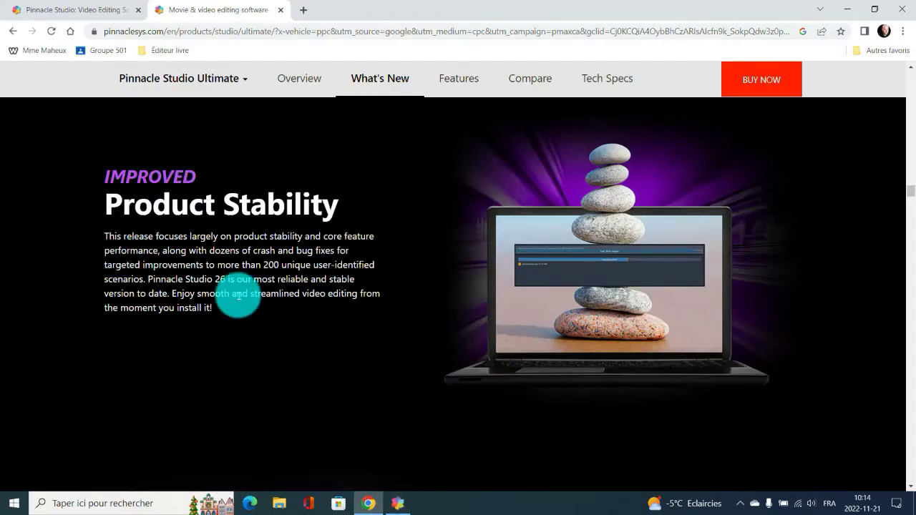
Review the performance improvement list and the Keyframe Editing entry under Other Enhancements.
{"action": "scroll", "coordinate": [355, 212], "scroll_direction": "down", "scroll_amount": 5}
{"action": "scroll", "coordinate": [522, 200], "scroll_direction": "down", "scroll_amount": 2}
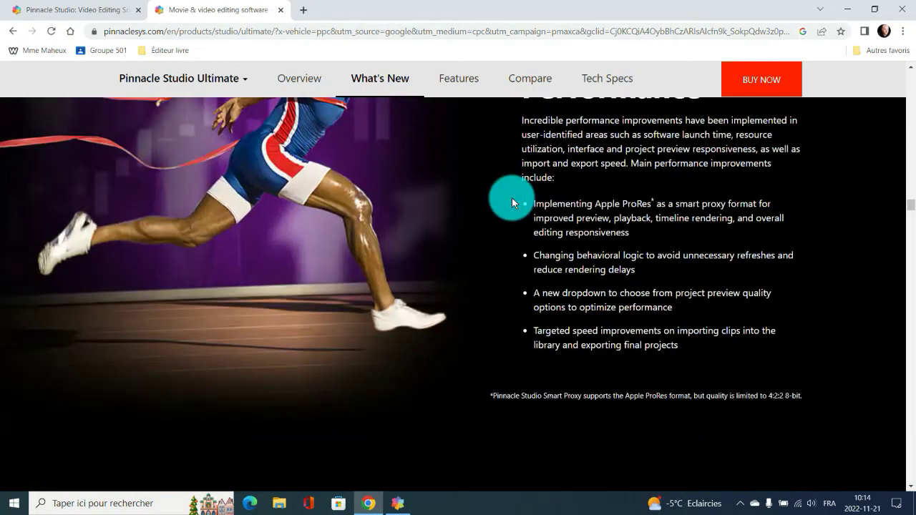
{"action": "scroll", "coordinate": [517, 198], "scroll_direction": "down", "scroll_amount": 4}
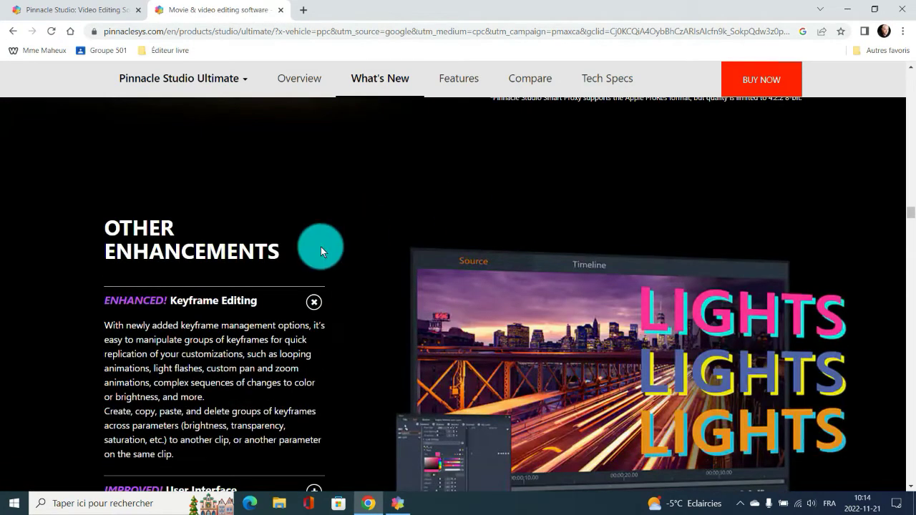
{"action": "scroll", "coordinate": [334, 255], "scroll_direction": "down", "scroll_amount": 2}
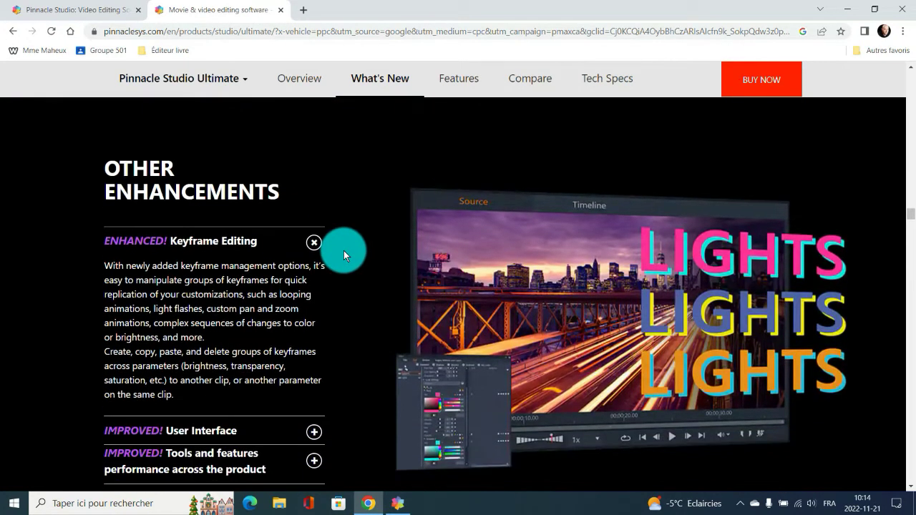
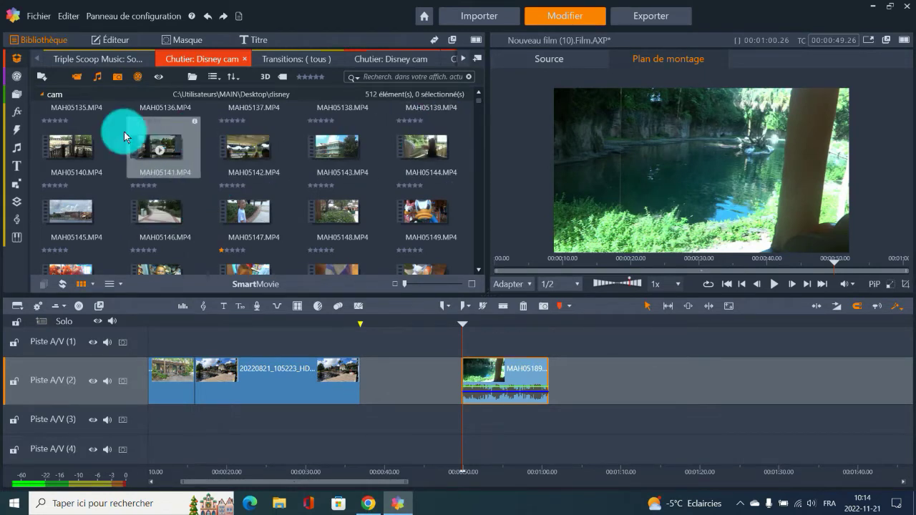
In Pinnacle Studio, apply the Peinture à l'huile effect from the Nouveau! effects to the 20220821_105223_HD clip, with the playhead at 00:00:25.05.
{"action": "left_click", "coordinate": [14, 117]}
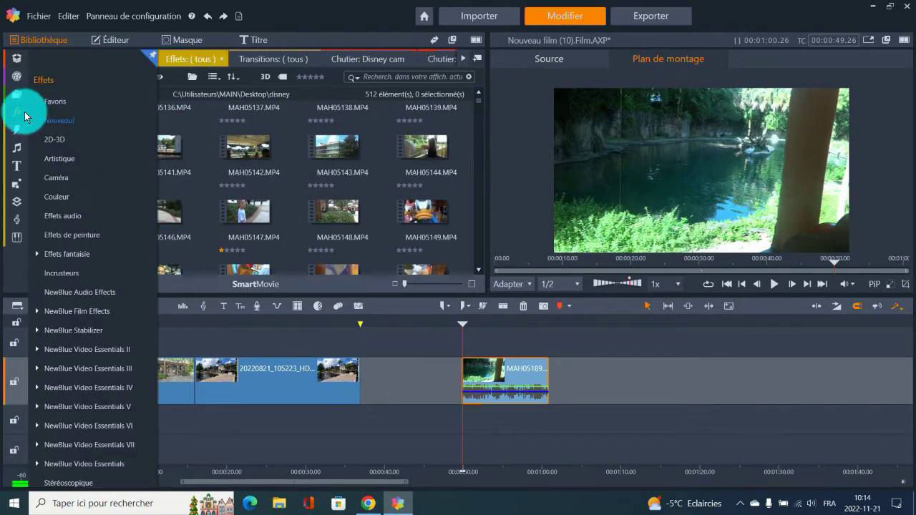
{"action": "left_click", "coordinate": [53, 122]}
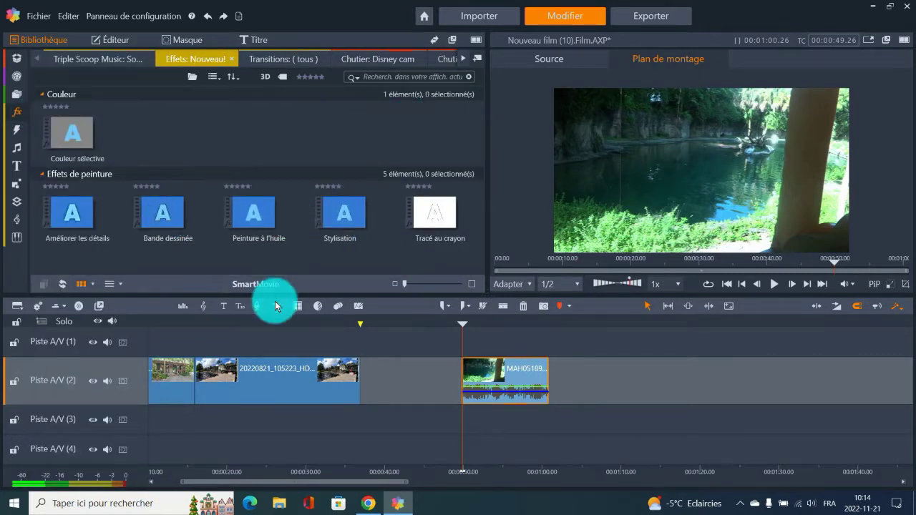
{"action": "left_click", "coordinate": [268, 324]}
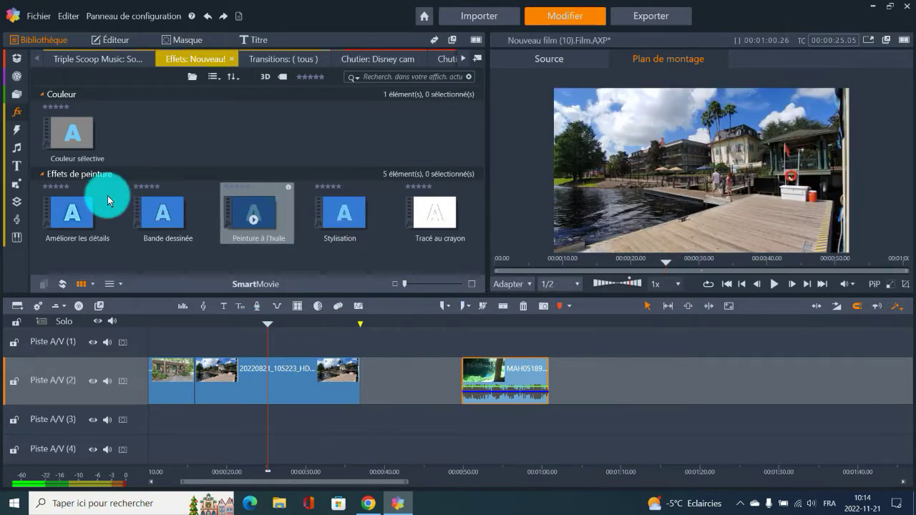
{"action": "mouse_move", "coordinate": [257, 219]}
{"action": "left_mouse_down"}
{"action": "mouse_move", "coordinate": [282, 380]}
{"action": "mouse_move", "coordinate": [266, 376]}
{"action": "mouse_move", "coordinate": [297, 379]}
{"action": "left_mouse_up"}
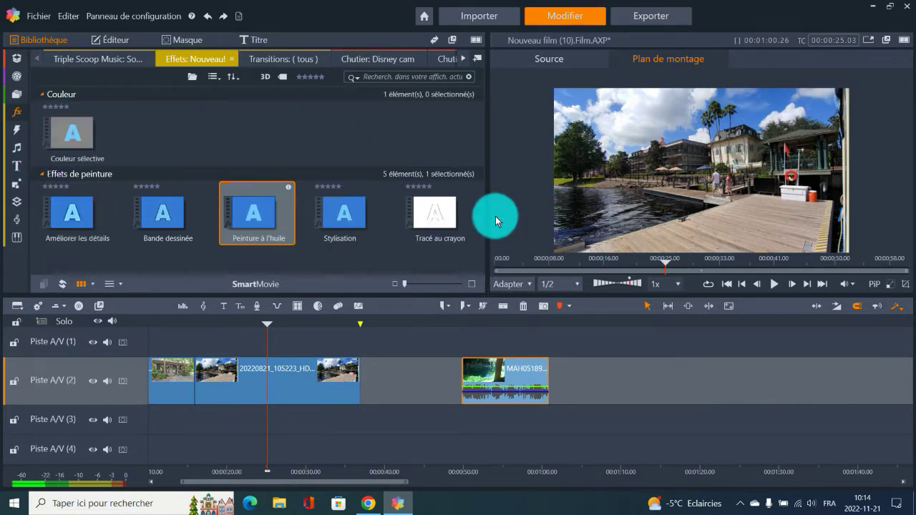
Browse the Nouveau! transitions, expand the Parfaite transitions group and preview Parfaite - Bas et rotation.
{"action": "left_click", "coordinate": [16, 112]}
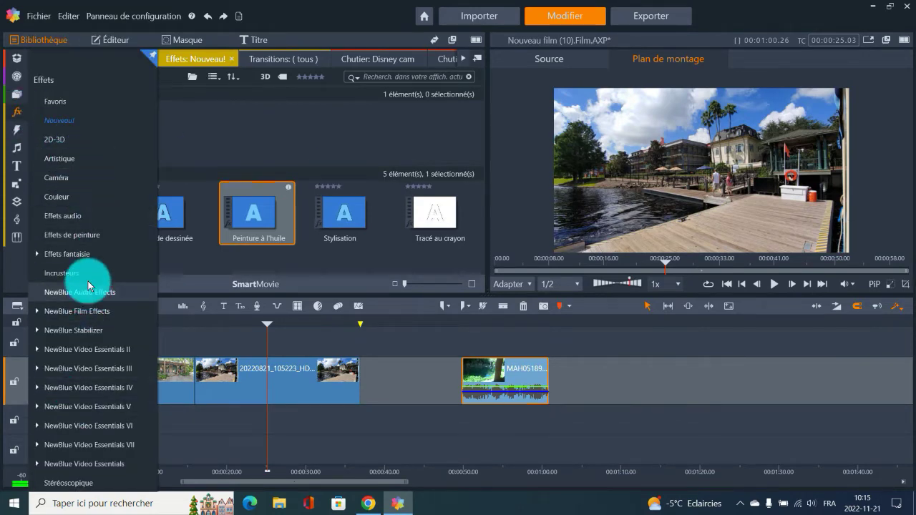
{"action": "left_click", "coordinate": [15, 133]}
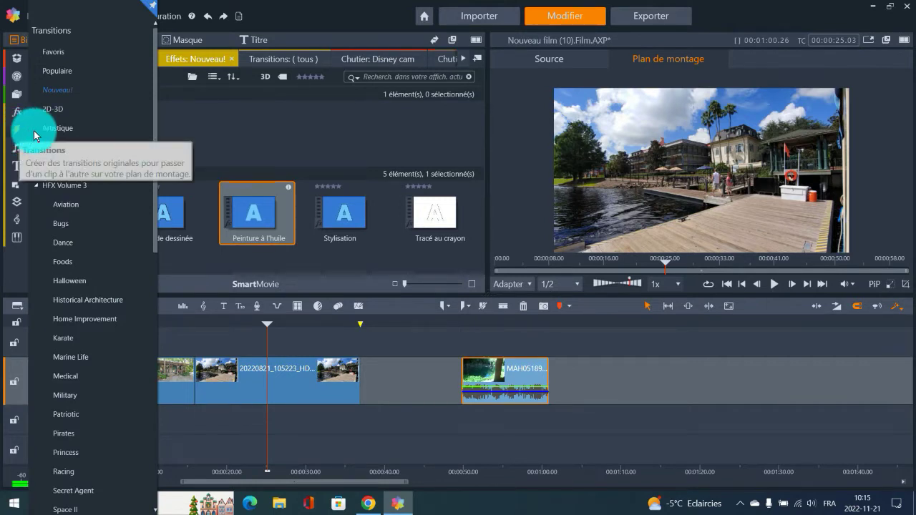
{"action": "left_click", "coordinate": [67, 95]}
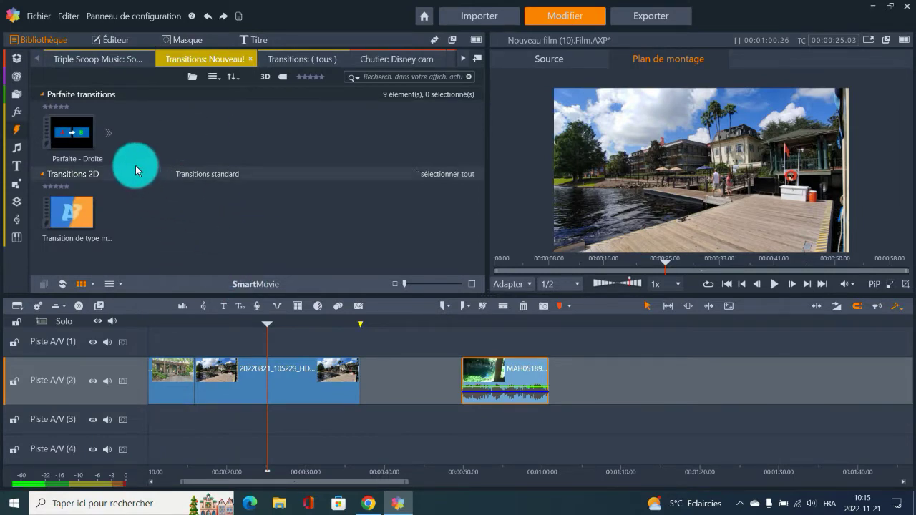
{"action": "left_click", "coordinate": [110, 133]}
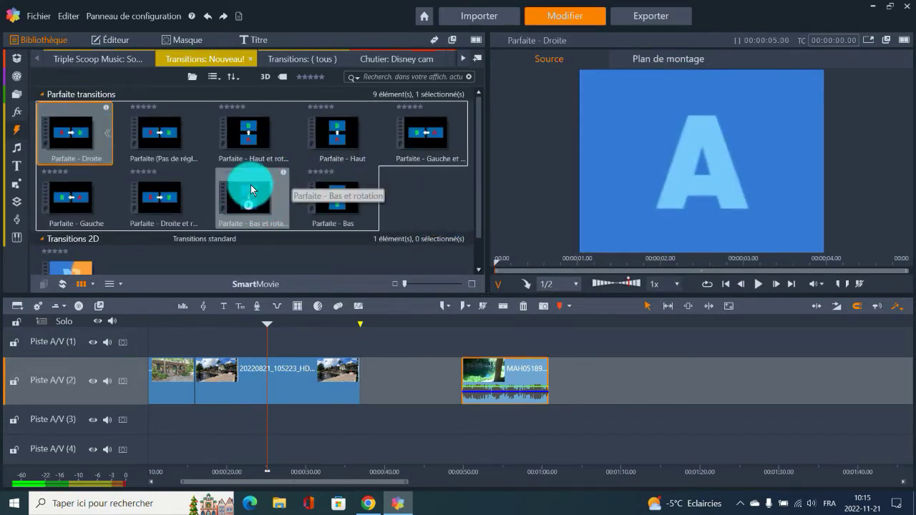
{"action": "left_click", "coordinate": [246, 208]}
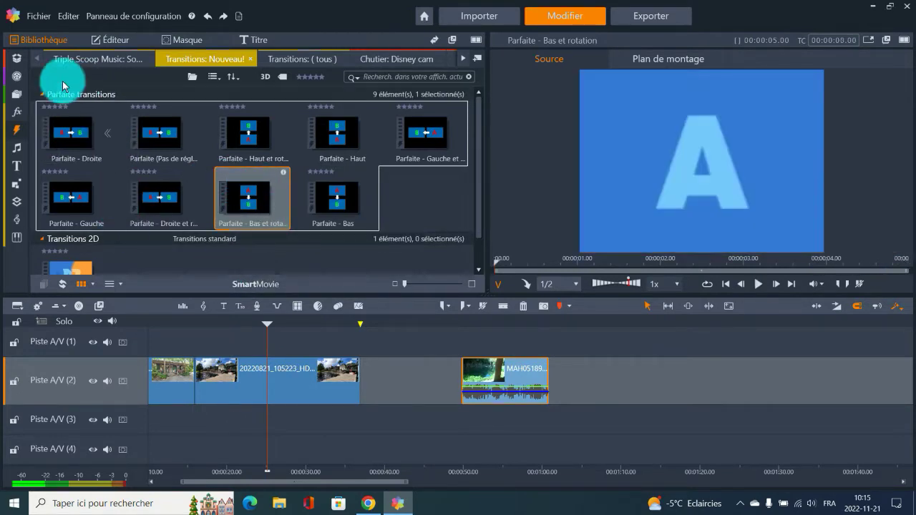
Look through the library's Chutiers, Projets and Collections sections and the import workspace with its bin creation option.
{"action": "left_click", "coordinate": [18, 59]}
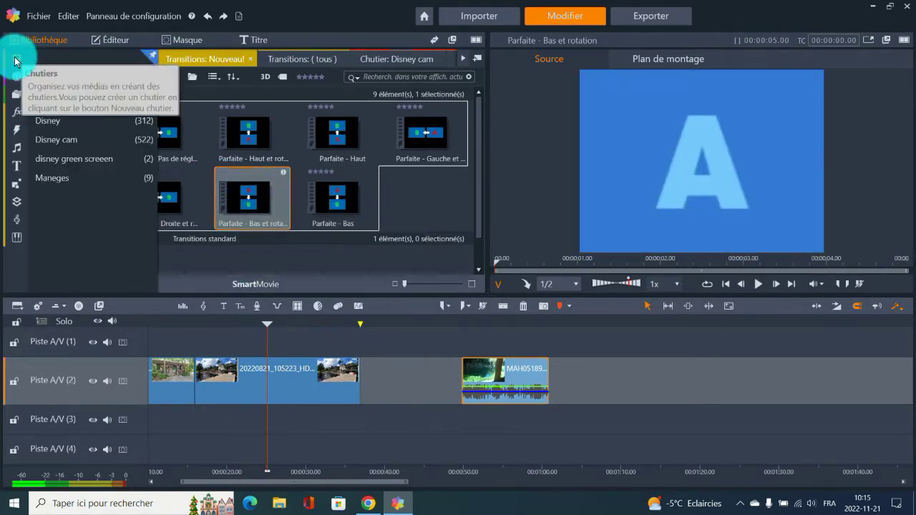
{"action": "left_click", "coordinate": [15, 62]}
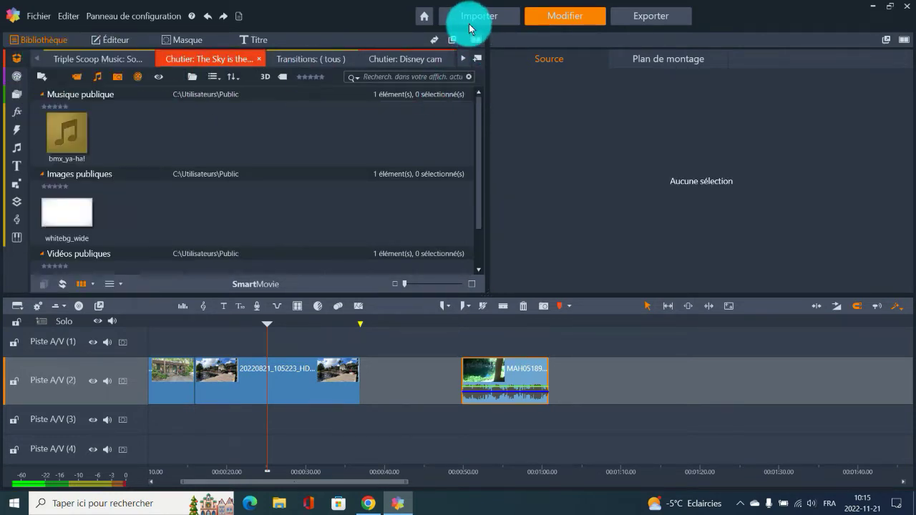
{"action": "left_click", "coordinate": [472, 17]}
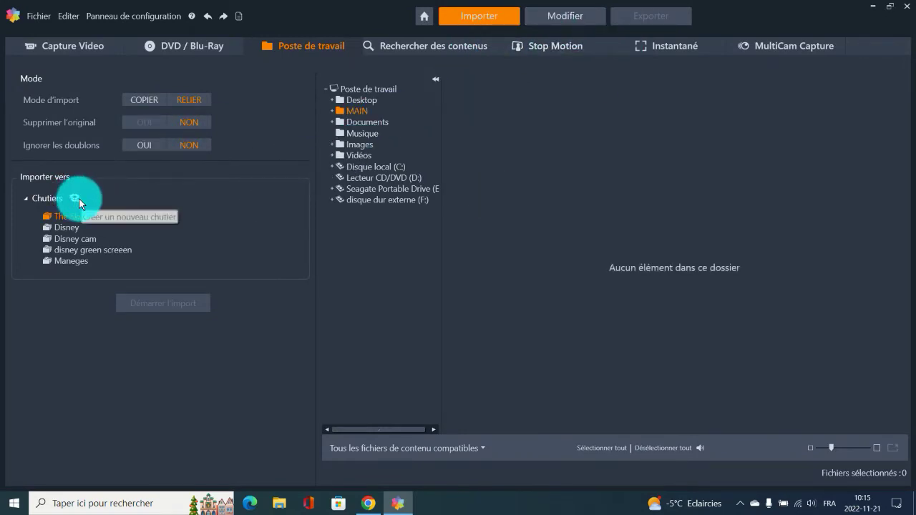
{"action": "left_click", "coordinate": [565, 18]}
{"action": "left_click", "coordinate": [15, 57]}
{"action": "left_click", "coordinate": [17, 79]}
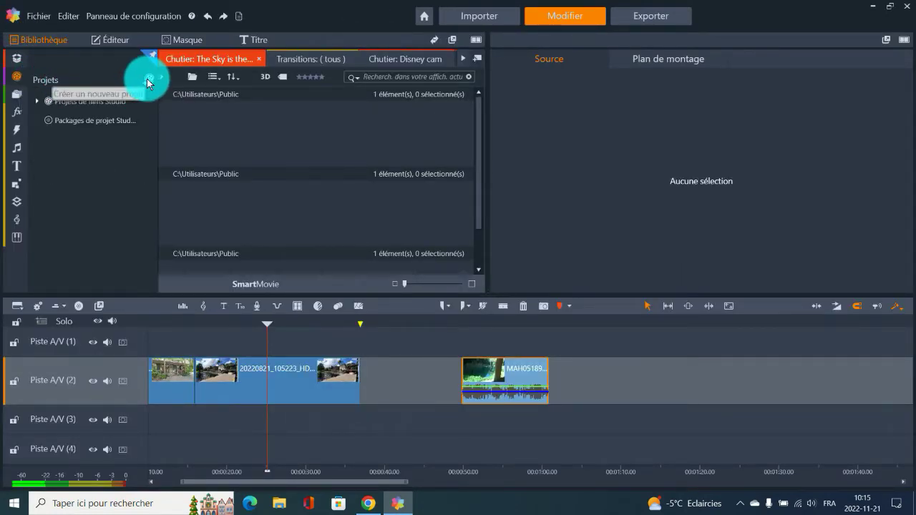
{"action": "left_click", "coordinate": [16, 96]}
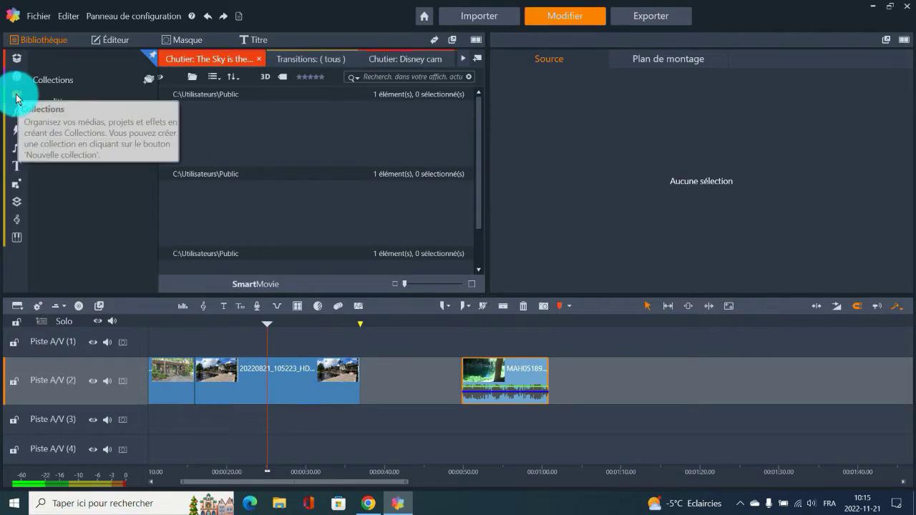
Browse the effect categories, viewing NewBlue Audio Effects and the Noise Reducer group in NewBlue Video Essentials II.
{"action": "left_click", "coordinate": [16, 113]}
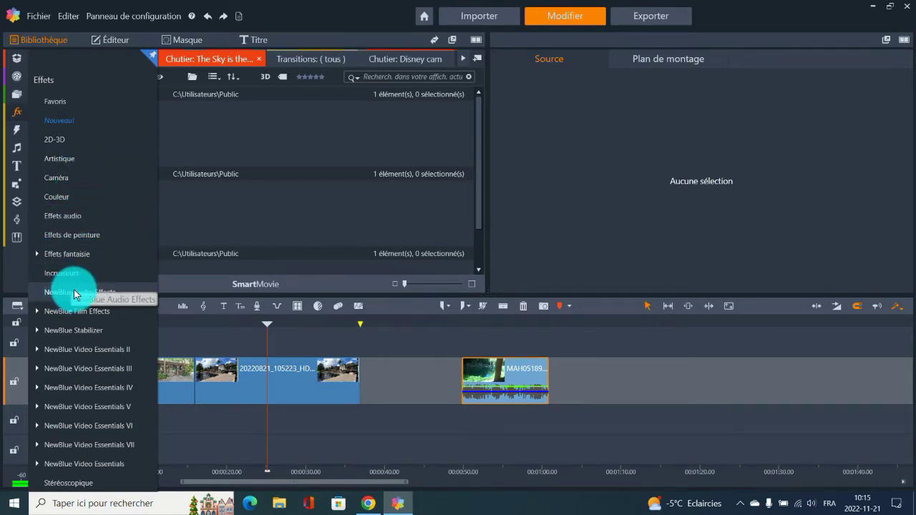
{"action": "left_click", "coordinate": [74, 291]}
{"action": "left_click", "coordinate": [15, 116]}
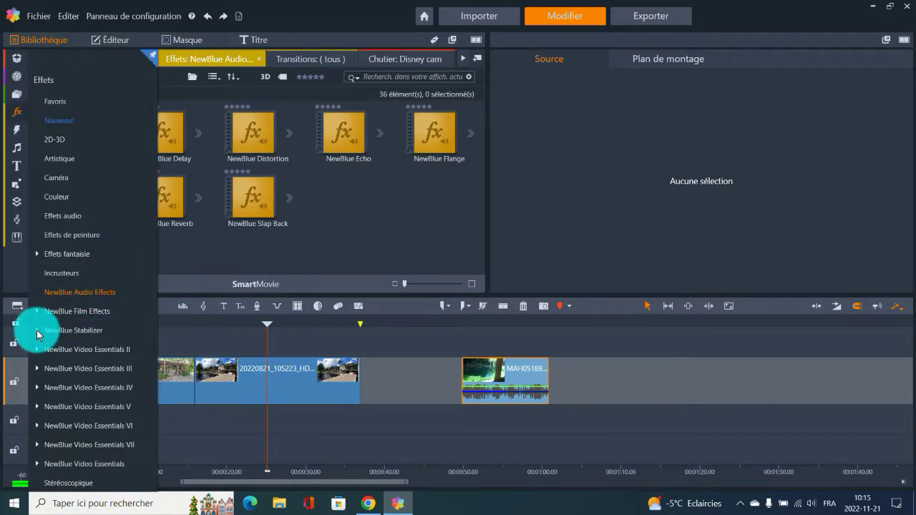
{"action": "left_click", "coordinate": [37, 332]}
{"action": "left_click", "coordinate": [39, 368]}
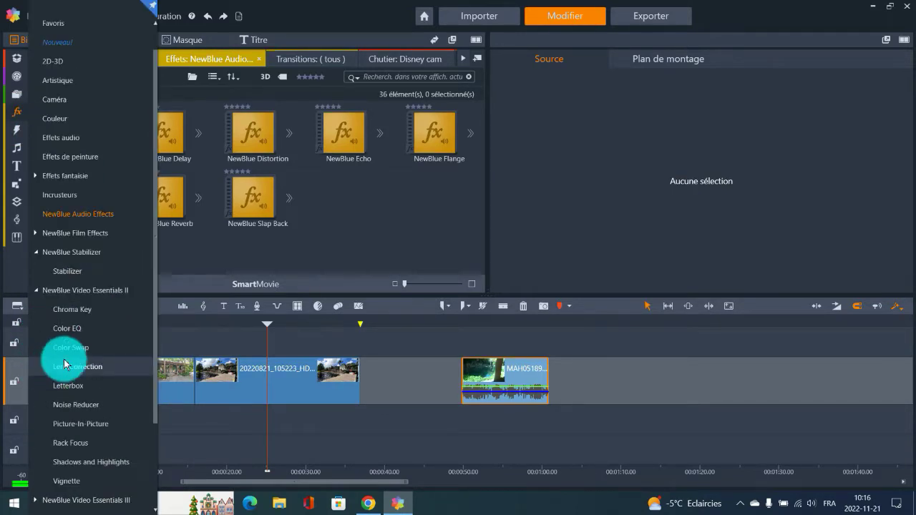
{"action": "scroll", "coordinate": [76, 337], "scroll_direction": "down", "scroll_amount": 3}
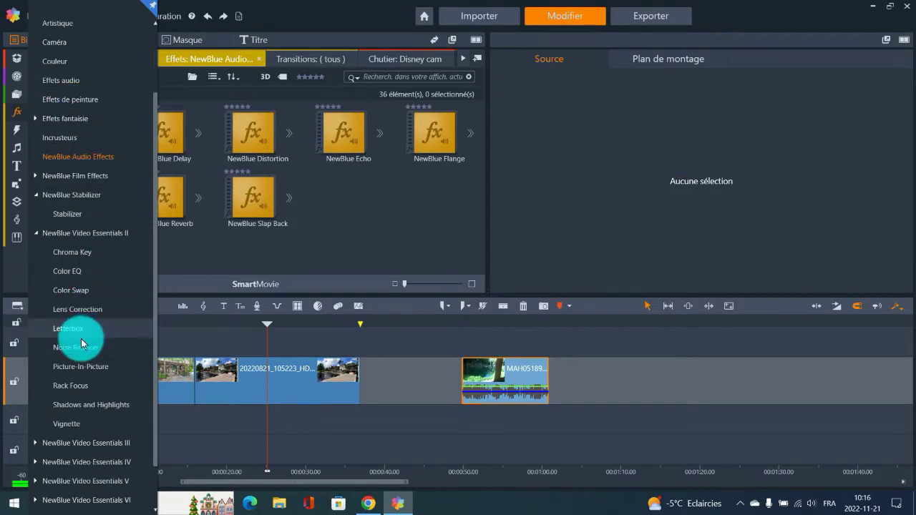
{"action": "left_click", "coordinate": [75, 345]}
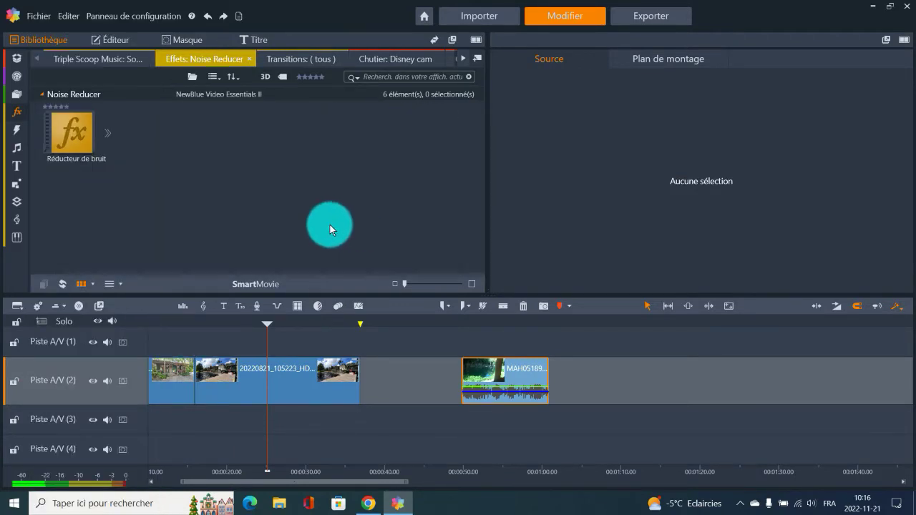
{"action": "left_click", "coordinate": [108, 134]}
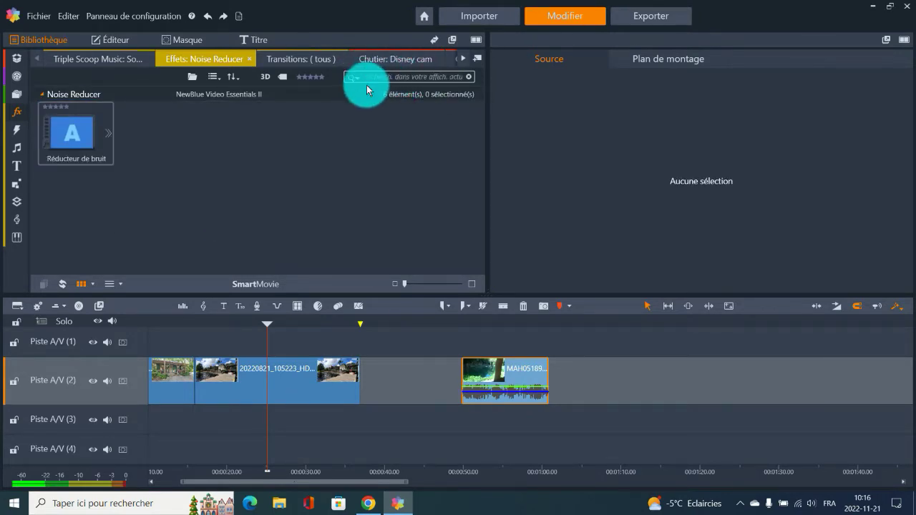
Search all effects for "feu" and expand the Feu fractal group under Artistique to view its variants.
{"action": "left_click", "coordinate": [15, 115]}
{"action": "scroll", "coordinate": [80, 99], "scroll_direction": "up", "scroll_amount": 3}
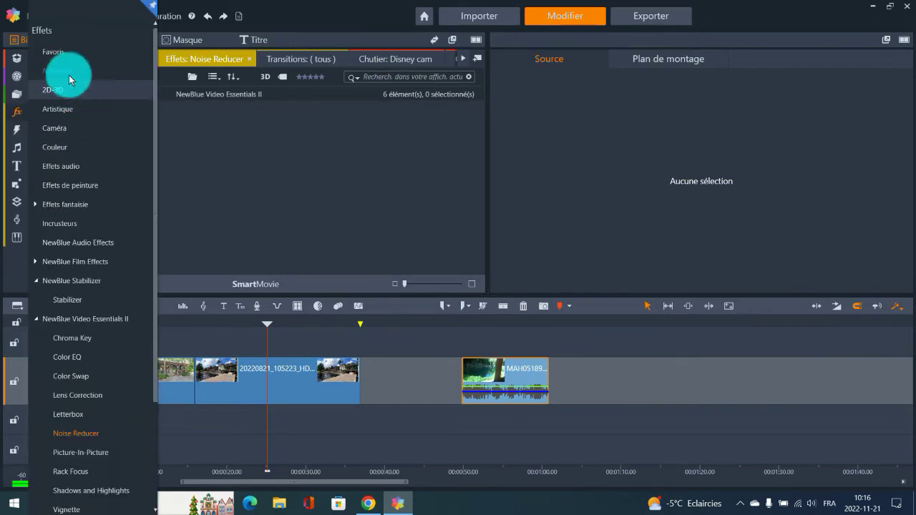
{"action": "left_click", "coordinate": [51, 34]}
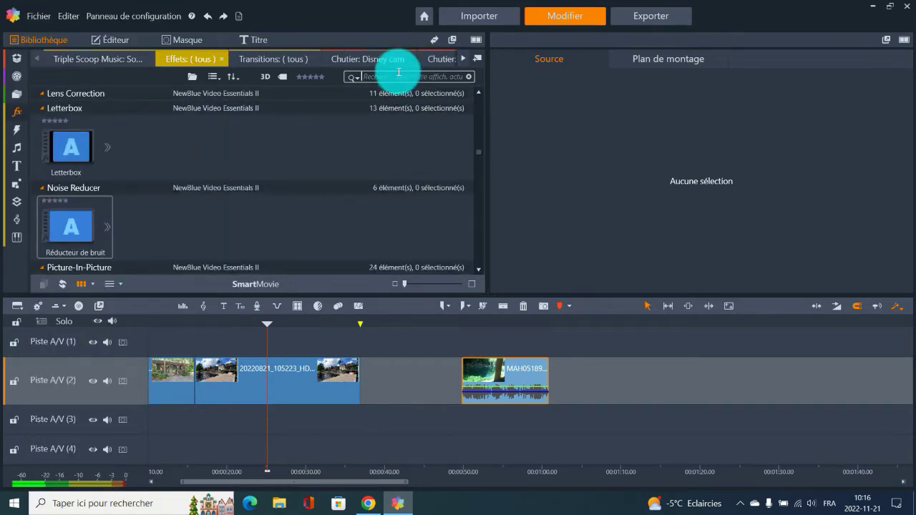
{"action": "left_click", "coordinate": [398, 77]}
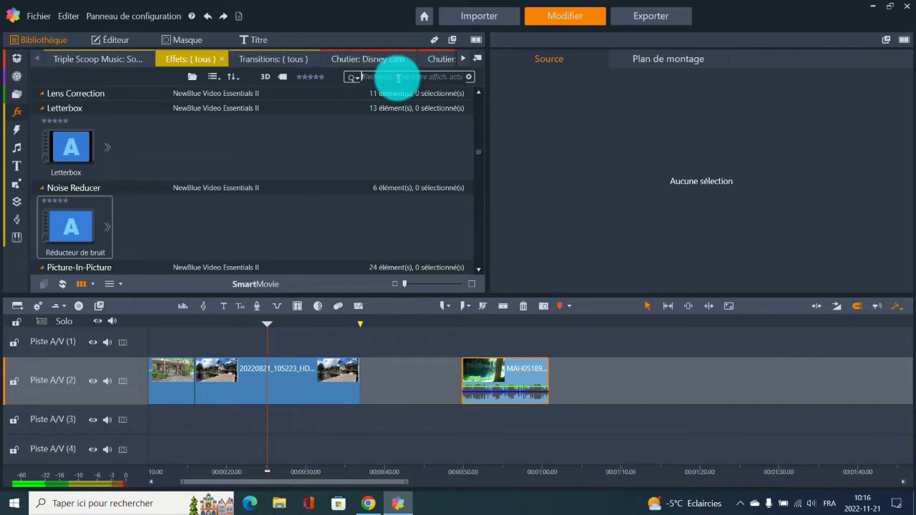
{"action": "type", "text": "feu"}
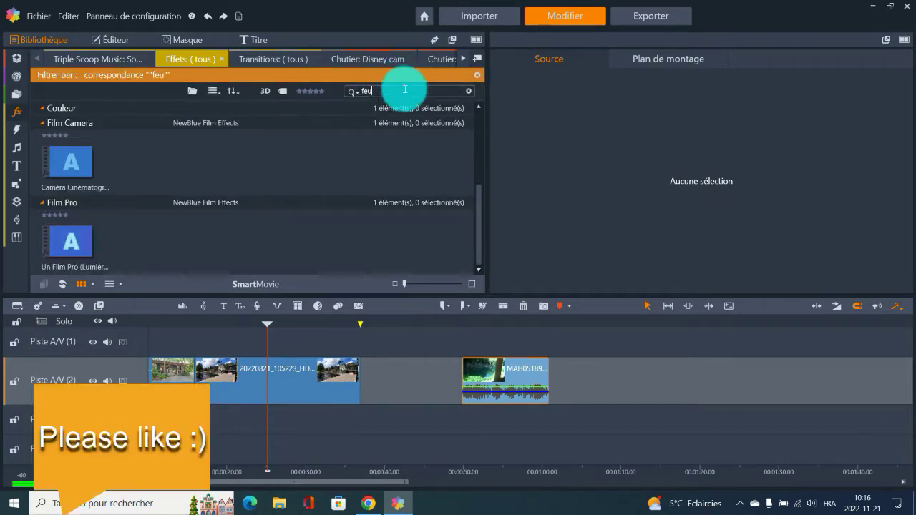
{"action": "scroll", "coordinate": [275, 186], "scroll_direction": "up", "scroll_amount": 5}
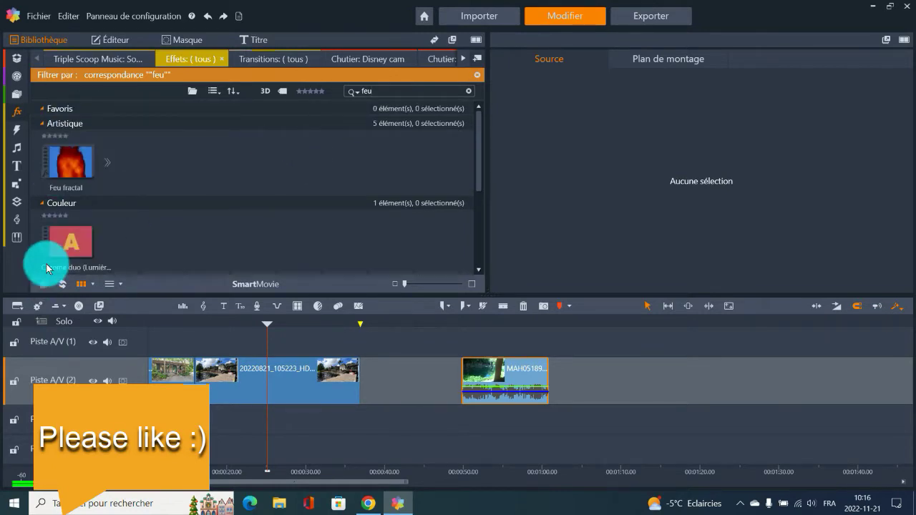
{"action": "left_click", "coordinate": [109, 163]}
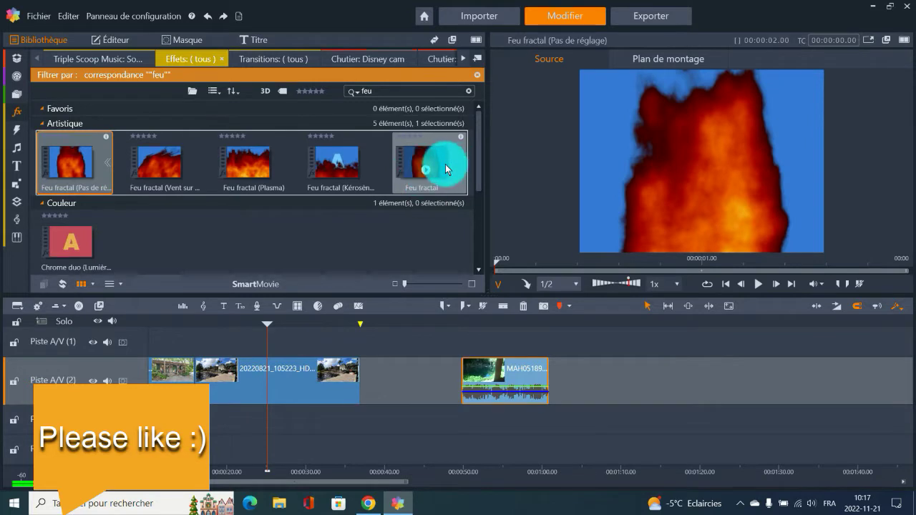
Try the kerosene variant of Feu fractal on the 20220821_105223_HDR.jpg clip, and undo it.
{"action": "left_click", "coordinate": [332, 161]}
{"action": "left_click_drag", "start_coordinate": [267, 342], "coordinate": [287, 342]}
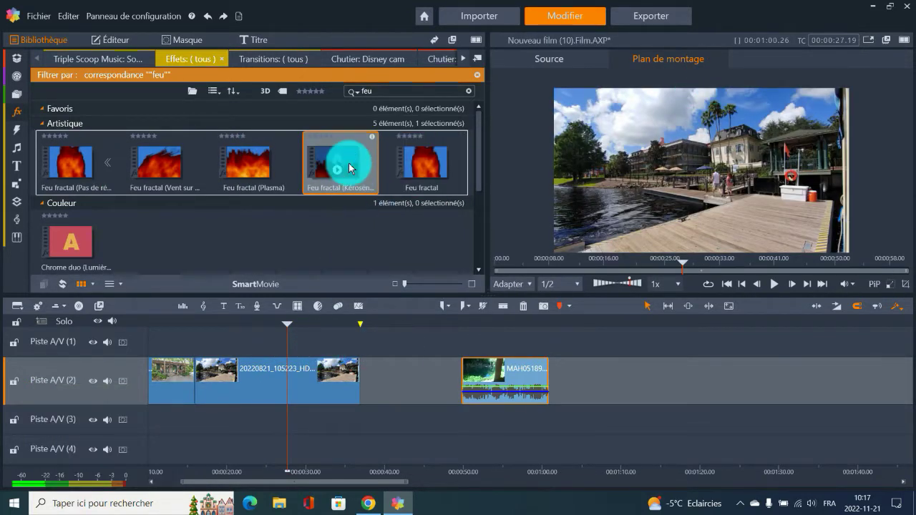
{"action": "left_click_drag", "start_coordinate": [343, 164], "coordinate": [284, 377]}
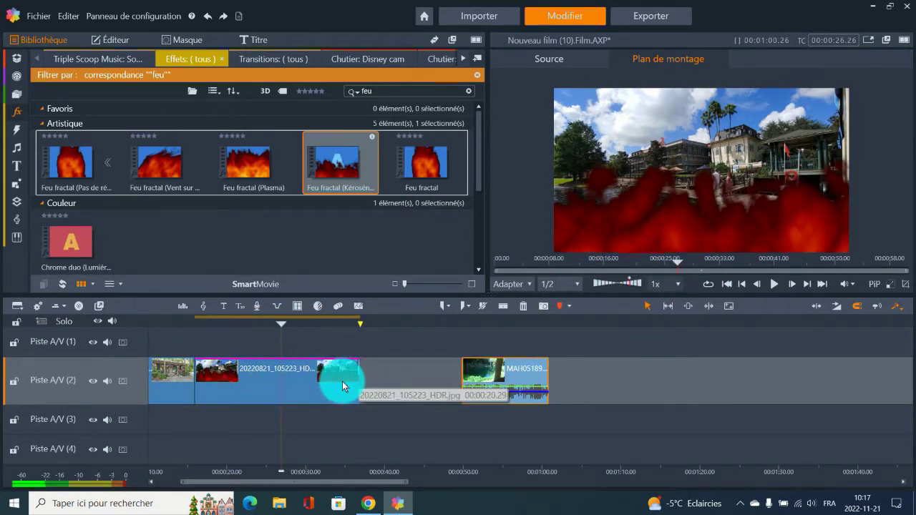
{"action": "key", "text": "ctrl+z"}
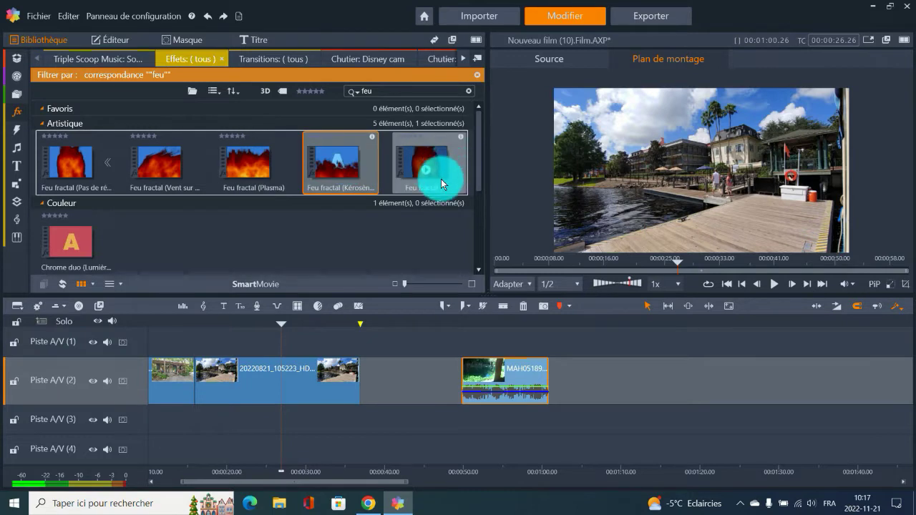
Place the Badge 2 graphic from the Graphismes overlays on Piste A/V (1), above the 20220821_105223_HDR.jpg clip.
{"action": "mouse_move", "coordinate": [17, 206]}
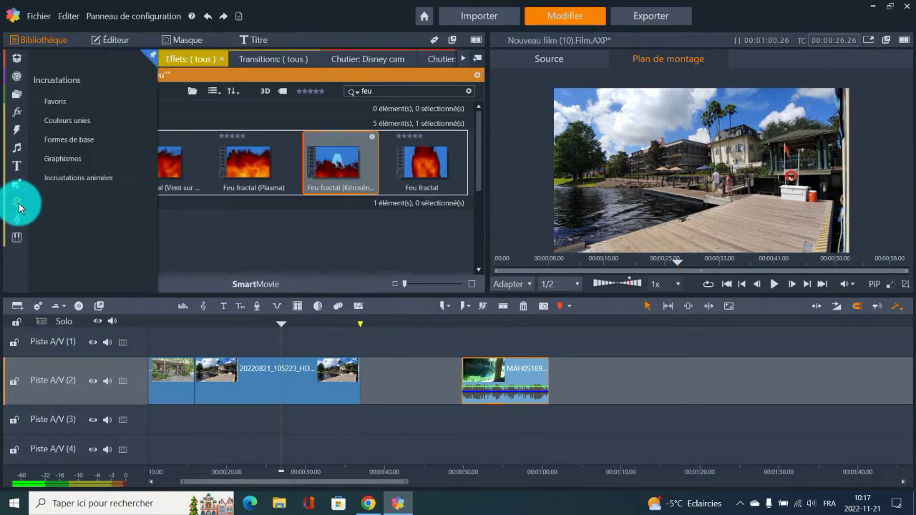
{"action": "left_click", "coordinate": [72, 160]}
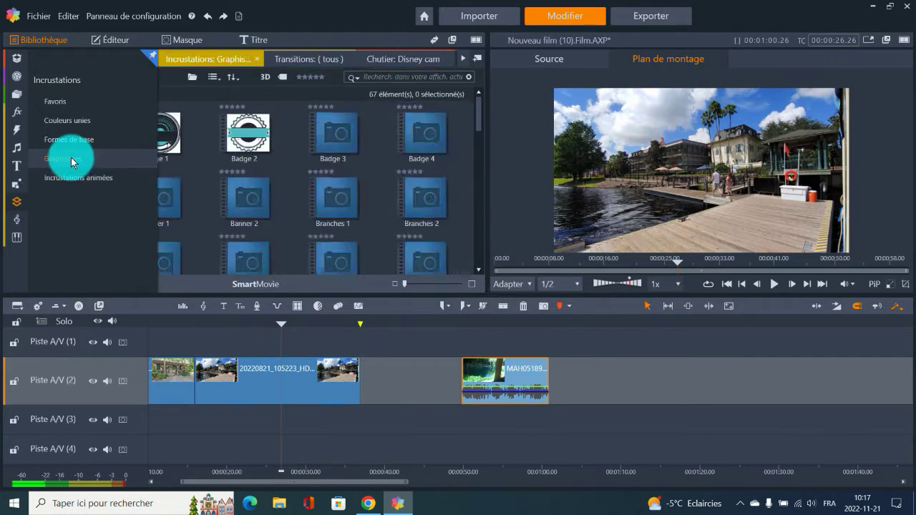
{"action": "left_click_drag", "start_coordinate": [254, 133], "coordinate": [269, 341]}
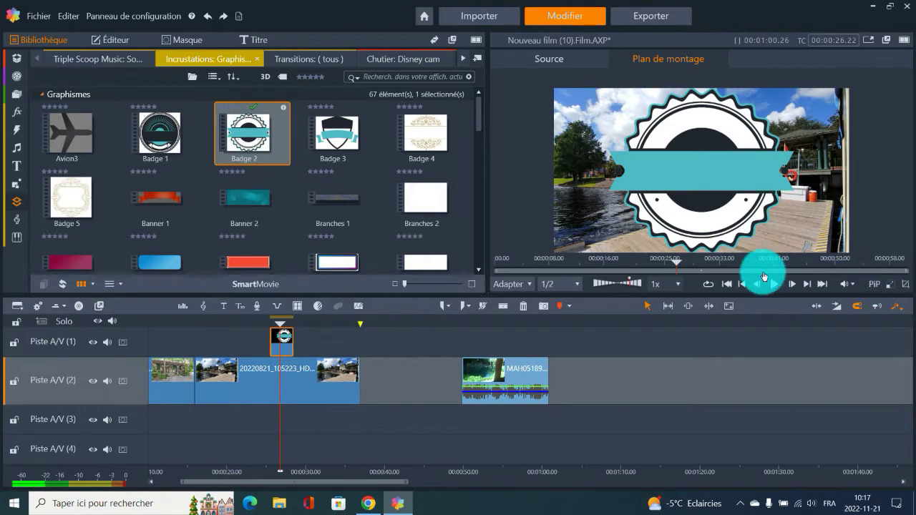
Try shrinking and repositioning the badge over the water in the preview, and delete it from the timeline.
{"action": "left_click", "coordinate": [890, 285]}
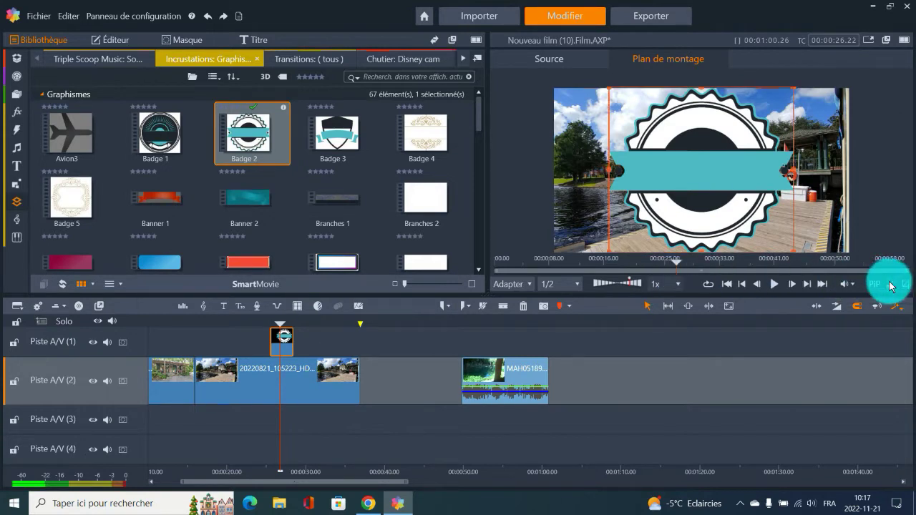
{"action": "left_click_drag", "start_coordinate": [794, 252], "coordinate": [682, 195]}
{"action": "left_click_drag", "start_coordinate": [662, 155], "coordinate": [628, 167]}
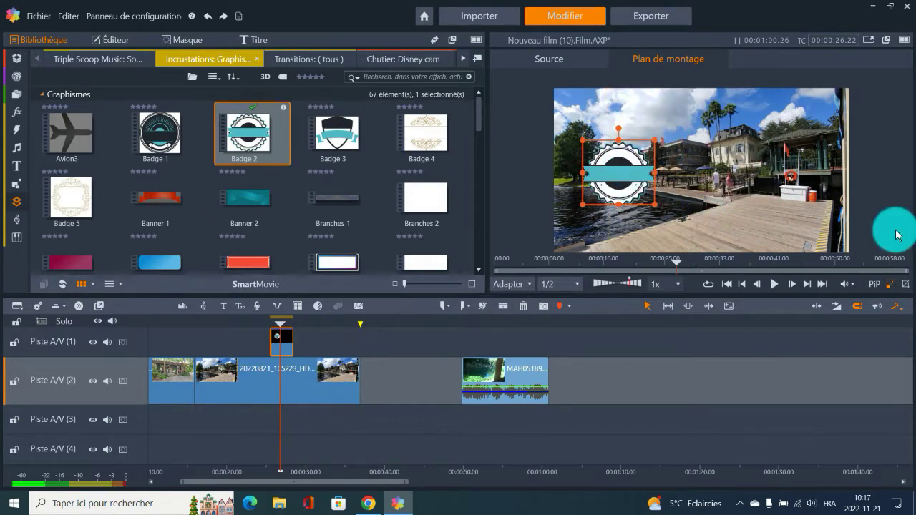
{"action": "key", "text": "Delete"}
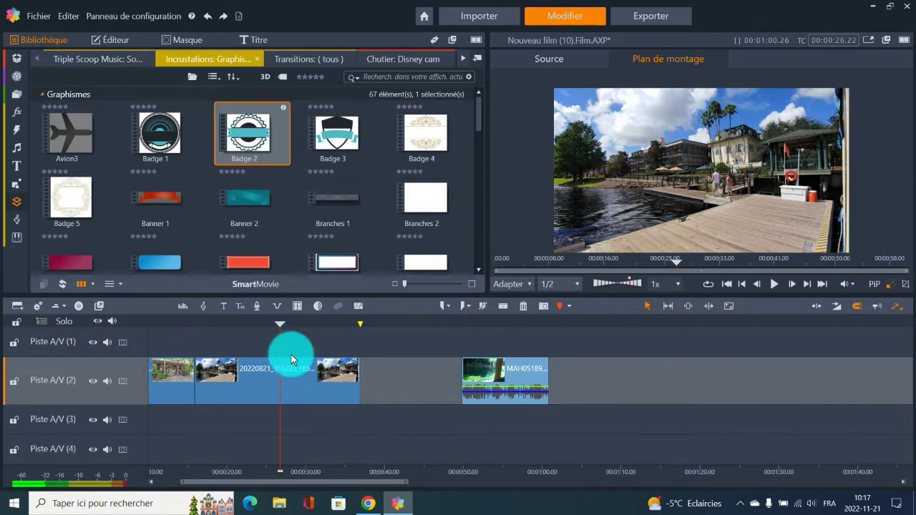
Try scaling the 20220821_105223_HDR.jpg clip down in the preview, undo it and leave the scaling mode.
{"action": "left_click", "coordinate": [315, 377]}
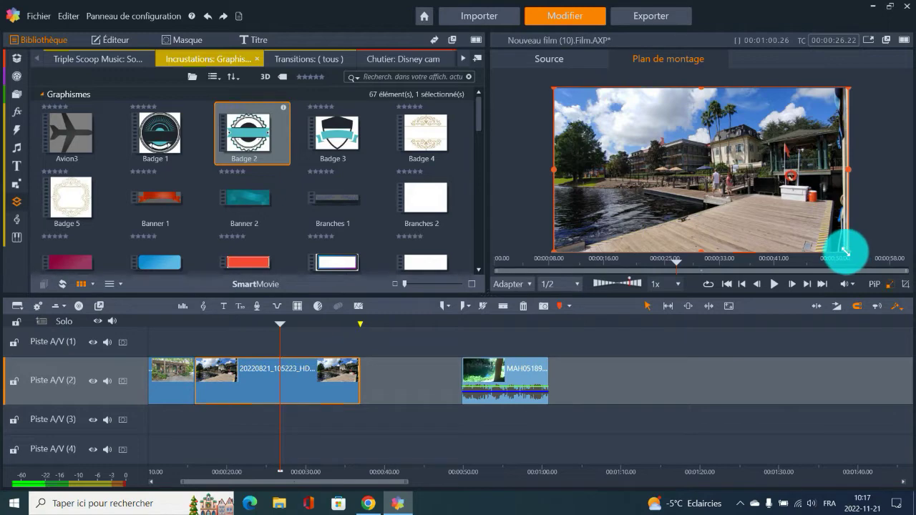
{"action": "left_click_drag", "start_coordinate": [845, 251], "coordinate": [723, 183]}
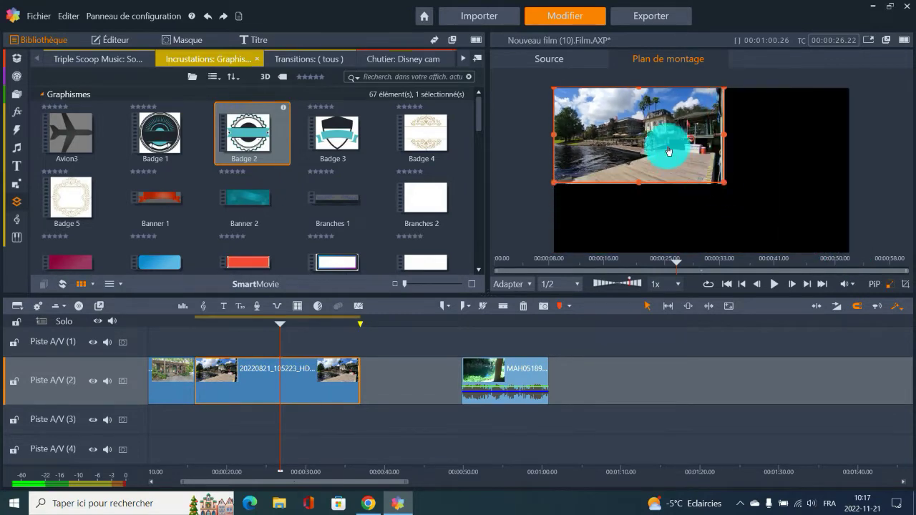
{"action": "key", "text": "ctrl+z"}
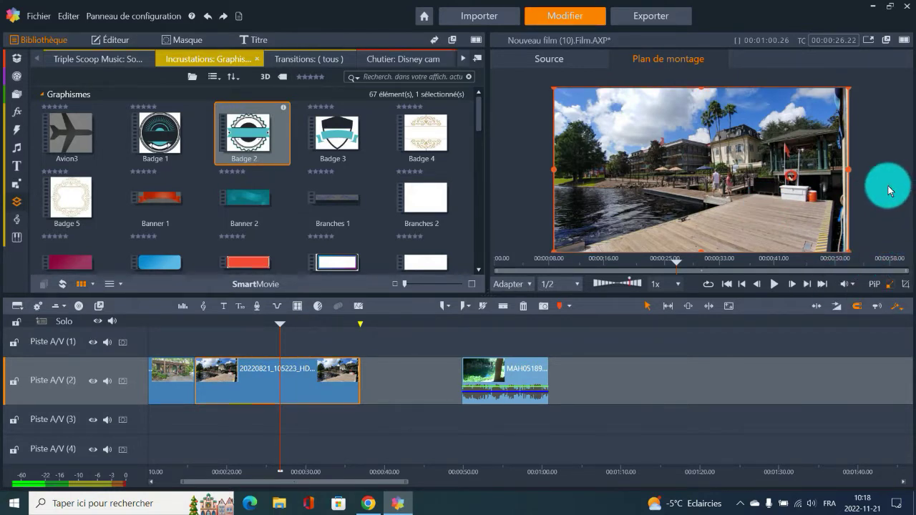
{"action": "left_click", "coordinate": [888, 284]}
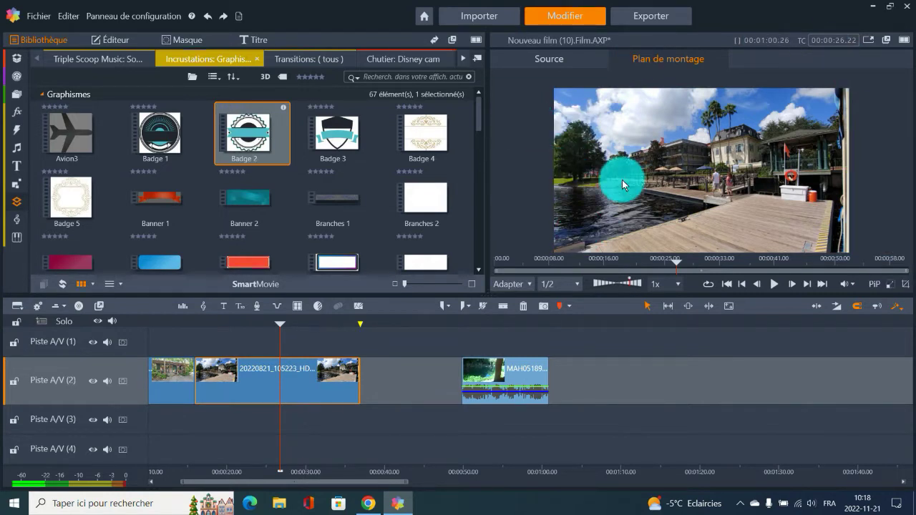
Open the welcome page's Boutique and look through the add-on bundles on offer.
{"action": "mouse_move", "coordinate": [15, 207]}
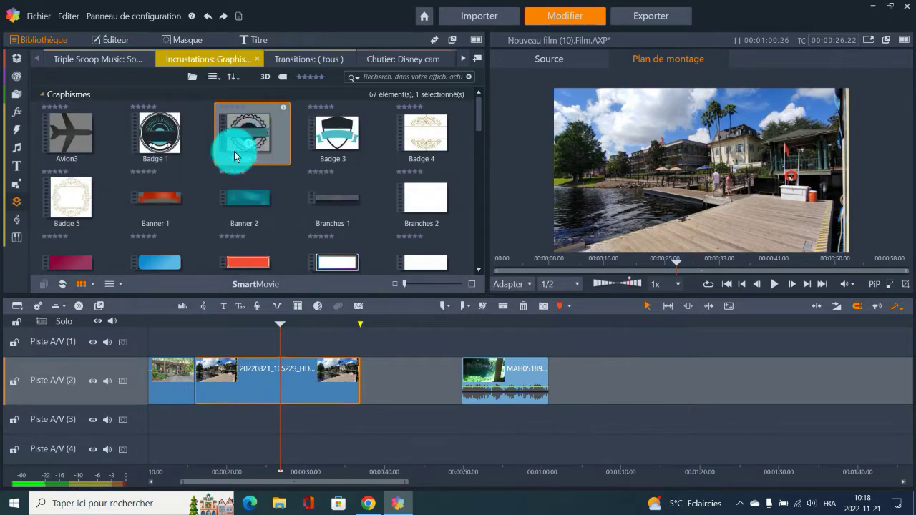
{"action": "left_click", "coordinate": [423, 23]}
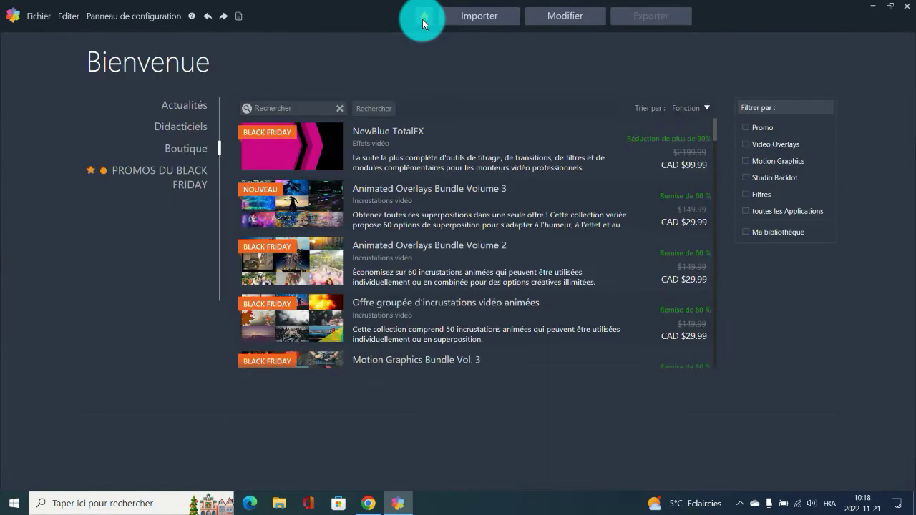
{"action": "scroll", "coordinate": [505, 212], "scroll_direction": "down", "scroll_amount": 3}
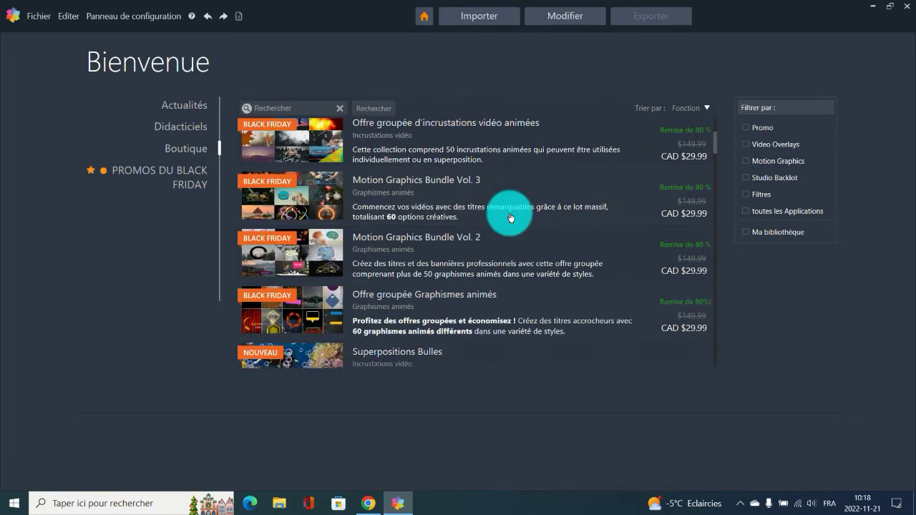
{"action": "scroll", "coordinate": [513, 220], "scroll_direction": "up", "scroll_amount": 1}
{"action": "scroll", "coordinate": [515, 218], "scroll_direction": "up", "scroll_amount": 3}
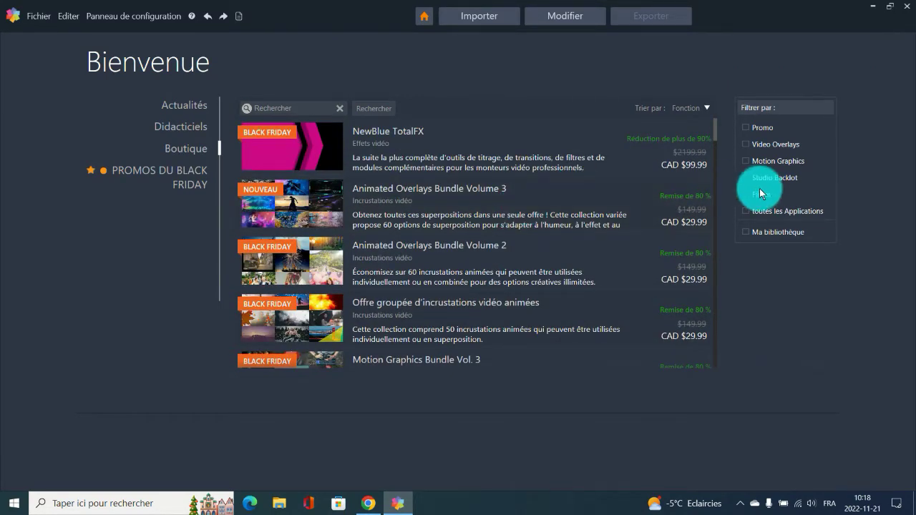
Filter the Boutique by Video Overlays, browse its packs, and switch the filter to Motion Graphics.
{"action": "left_click", "coordinate": [744, 144]}
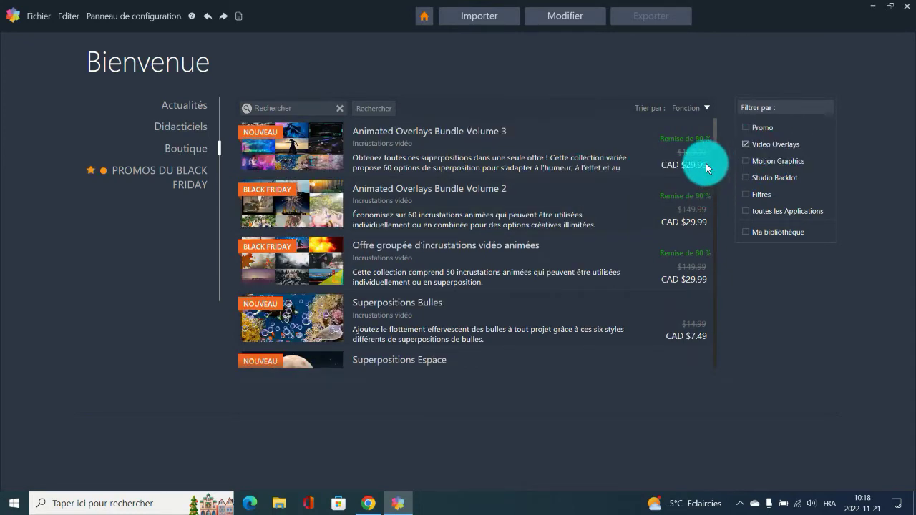
{"action": "scroll", "coordinate": [401, 259], "scroll_direction": "down", "scroll_amount": 3}
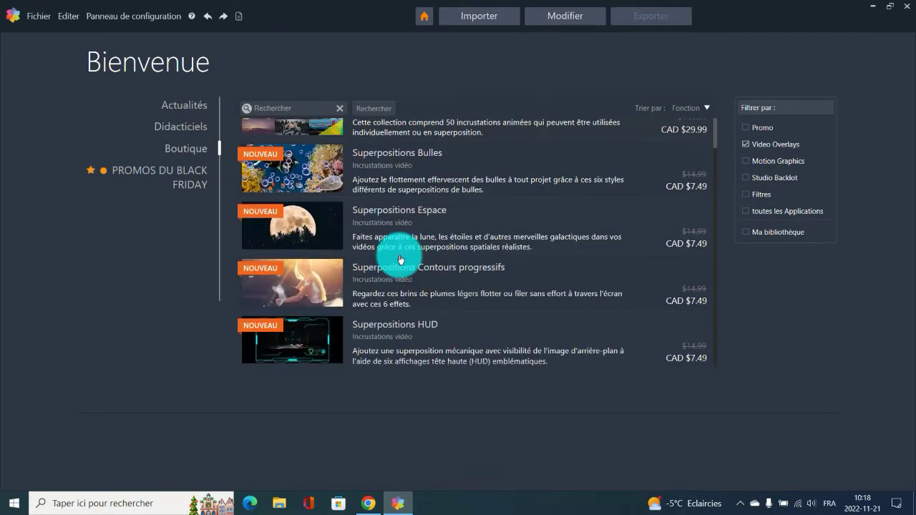
{"action": "scroll", "coordinate": [400, 259], "scroll_direction": "down", "scroll_amount": 2}
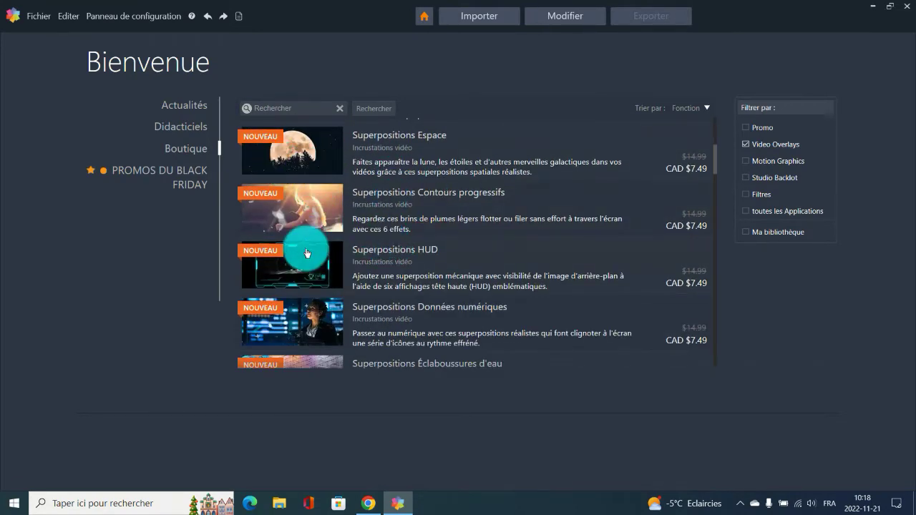
{"action": "scroll", "coordinate": [315, 252], "scroll_direction": "down", "scroll_amount": 3}
{"action": "scroll", "coordinate": [337, 245], "scroll_direction": "up", "scroll_amount": 8}
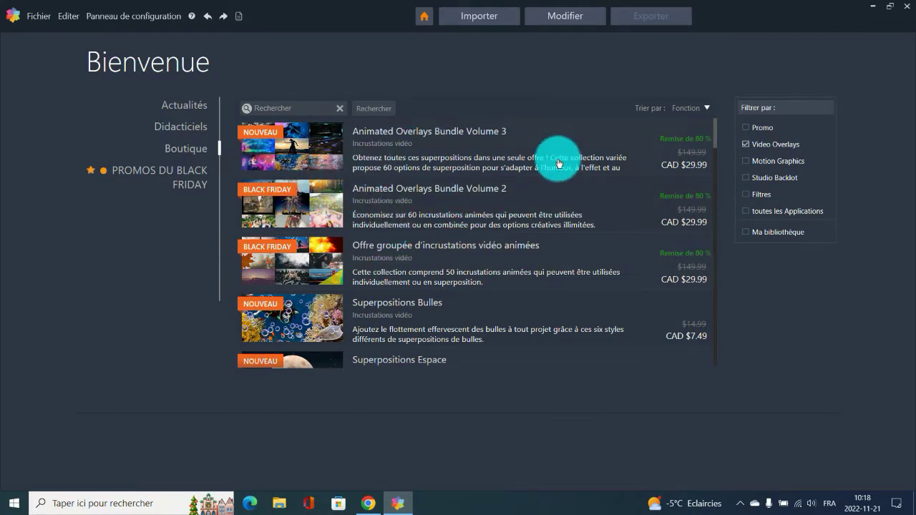
{"action": "left_click", "coordinate": [746, 161]}
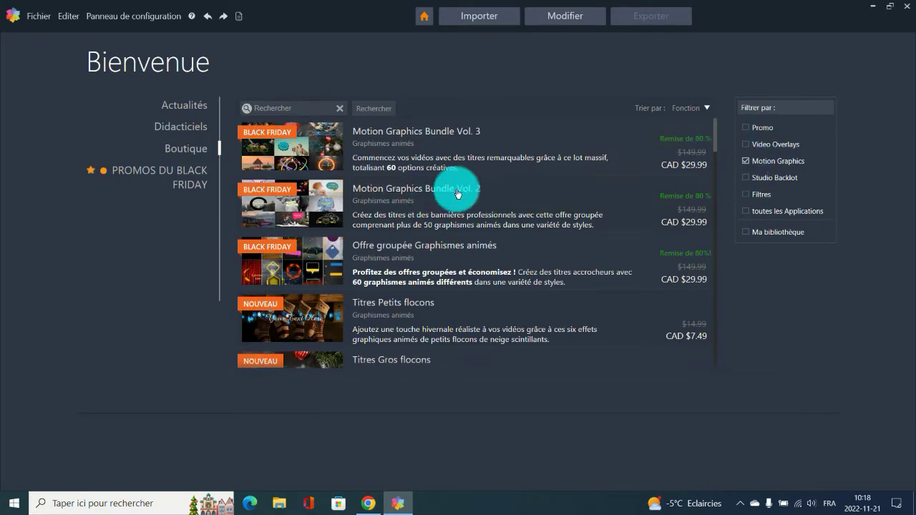
Return to the film edit and show the Nouveau! transitions, followed by the Bugs set from HFX Volume 3.
{"action": "left_click", "coordinate": [560, 21]}
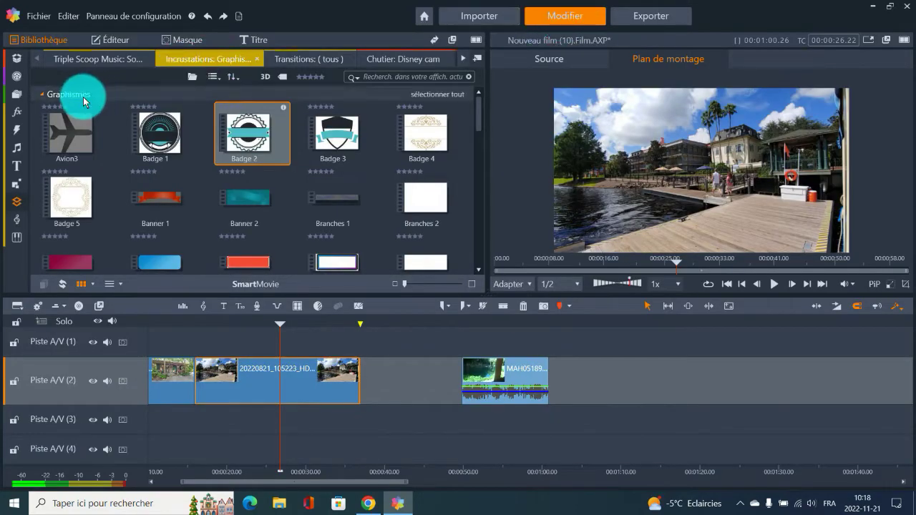
{"action": "mouse_move", "coordinate": [20, 136]}
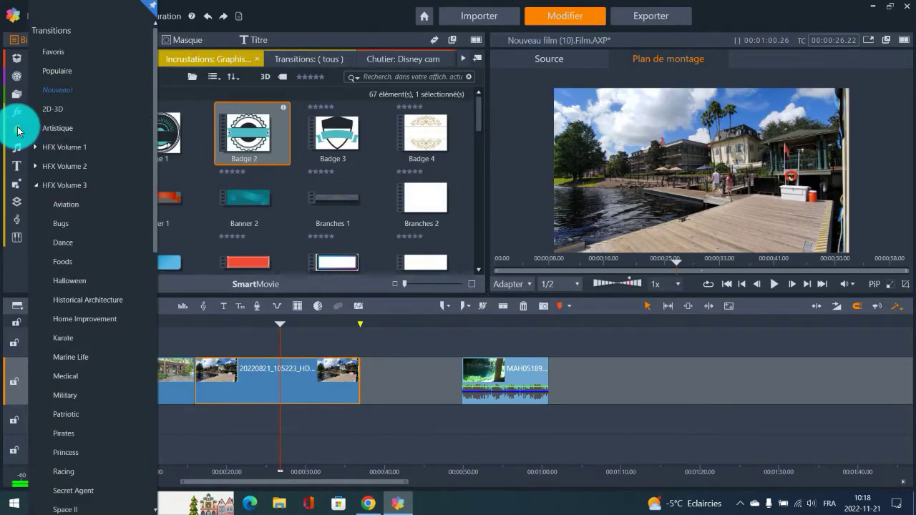
{"action": "left_click", "coordinate": [62, 91]}
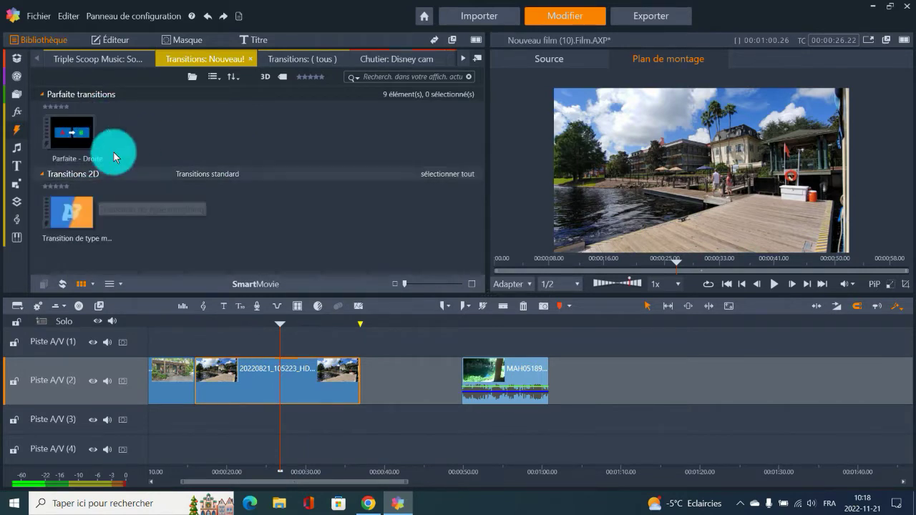
{"action": "mouse_move", "coordinate": [16, 130]}
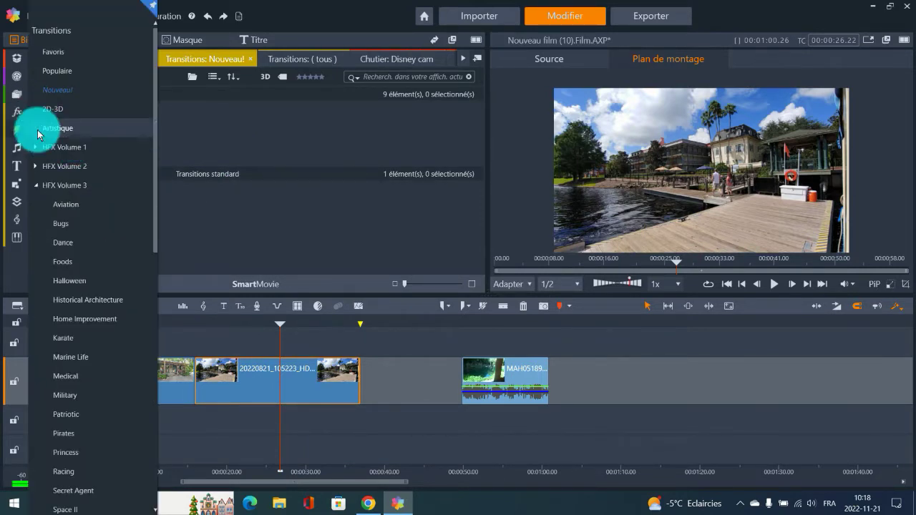
{"action": "left_click", "coordinate": [63, 223]}
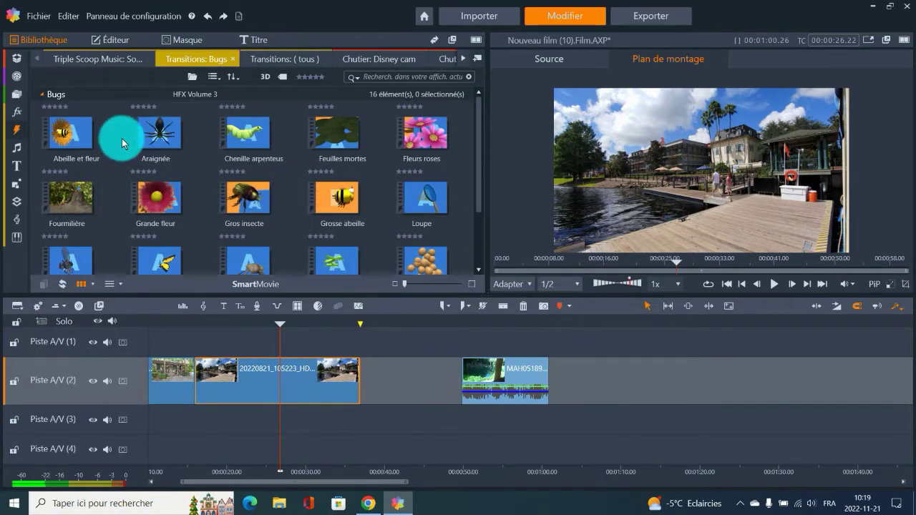
Try a Karate transition from HFX Volume 3 between the 20220822_100553_HDR.jpg and 20220821_105223_HDR.jpg clips, and remove it.
{"action": "mouse_move", "coordinate": [17, 130]}
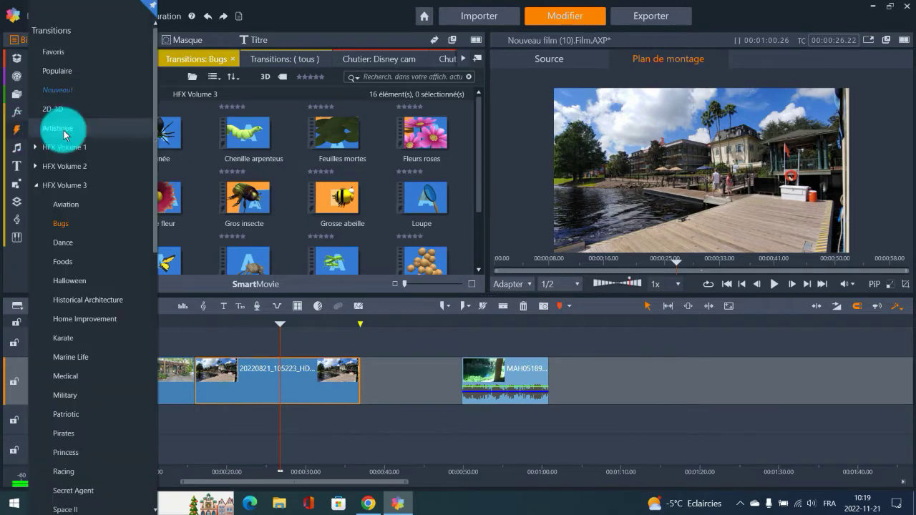
{"action": "scroll", "coordinate": [101, 265], "scroll_direction": "down", "scroll_amount": 5}
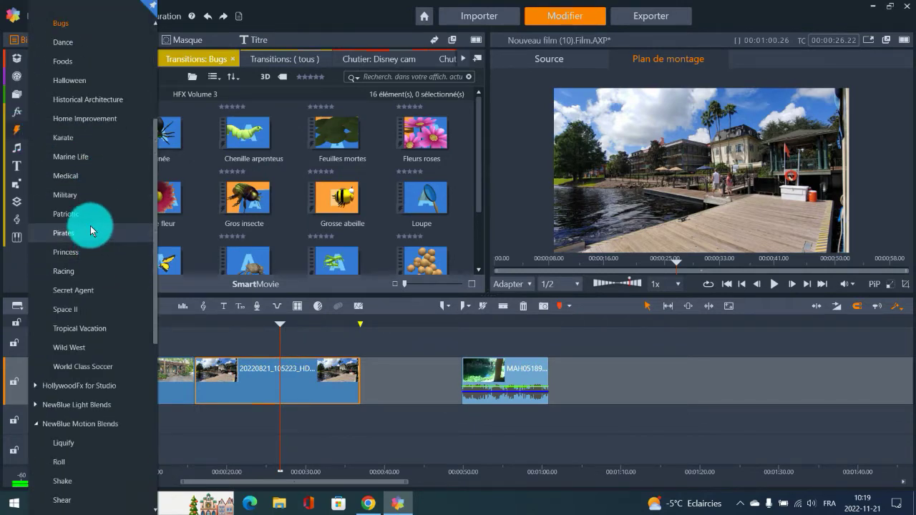
{"action": "left_click", "coordinate": [62, 138]}
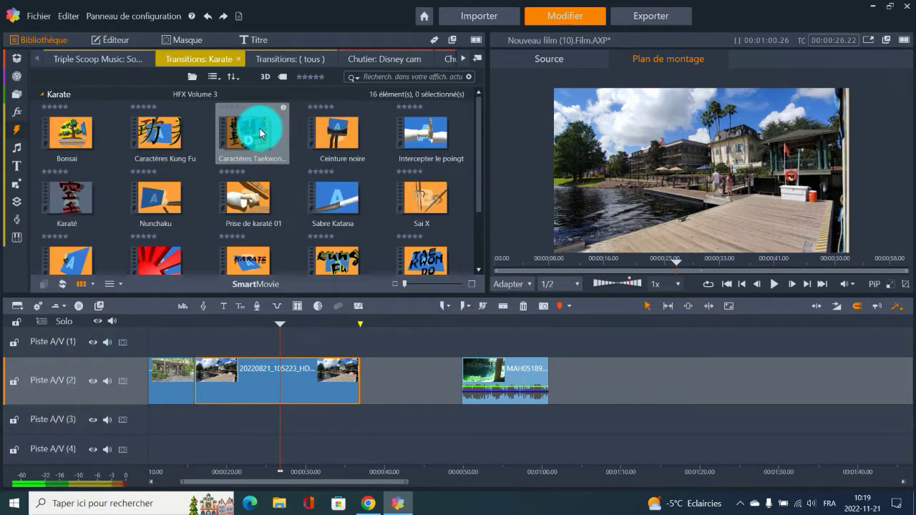
{"action": "left_click_drag", "start_coordinate": [261, 133], "coordinate": [198, 382]}
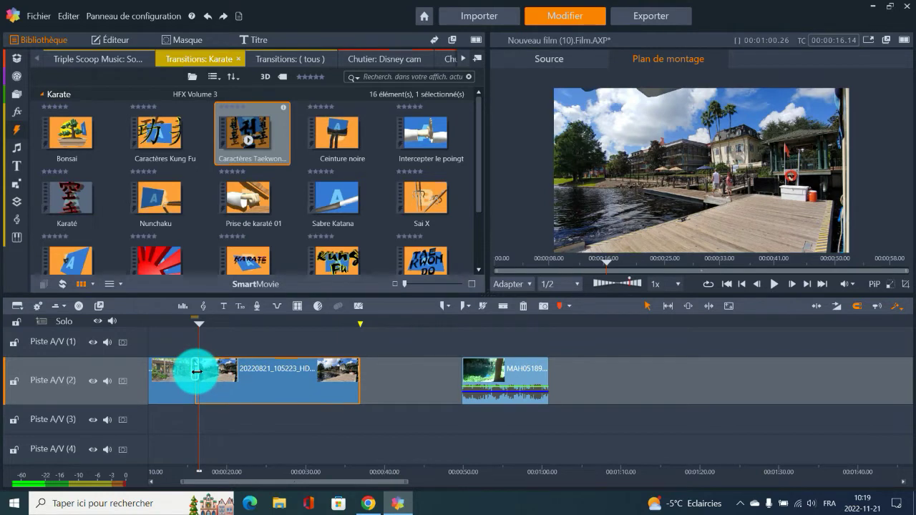
{"action": "left_click_drag", "start_coordinate": [253, 465], "coordinate": [183, 476]}
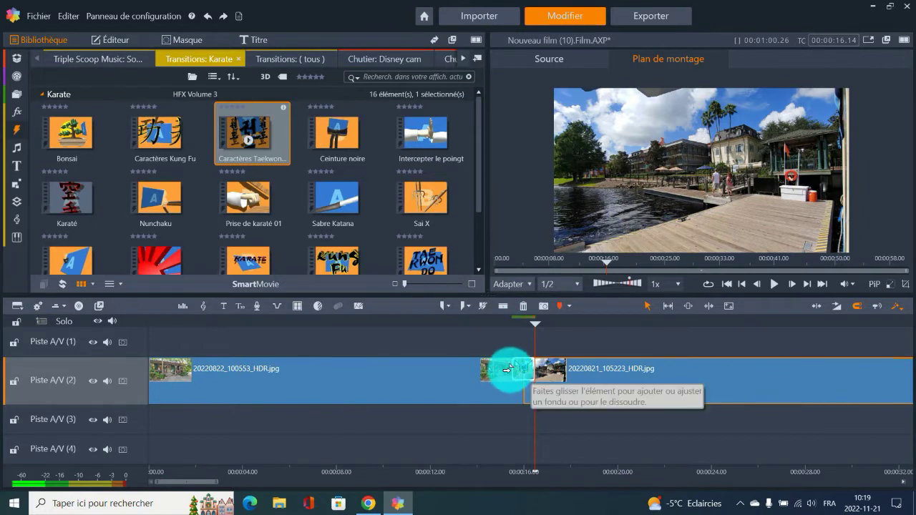
{"action": "mouse_move", "coordinate": [508, 368]}
{"action": "left_mouse_down"}
{"action": "mouse_move", "coordinate": [482, 370]}
{"action": "mouse_move", "coordinate": [605, 380]}
{"action": "mouse_move", "coordinate": [503, 368]}
{"action": "left_mouse_up"}
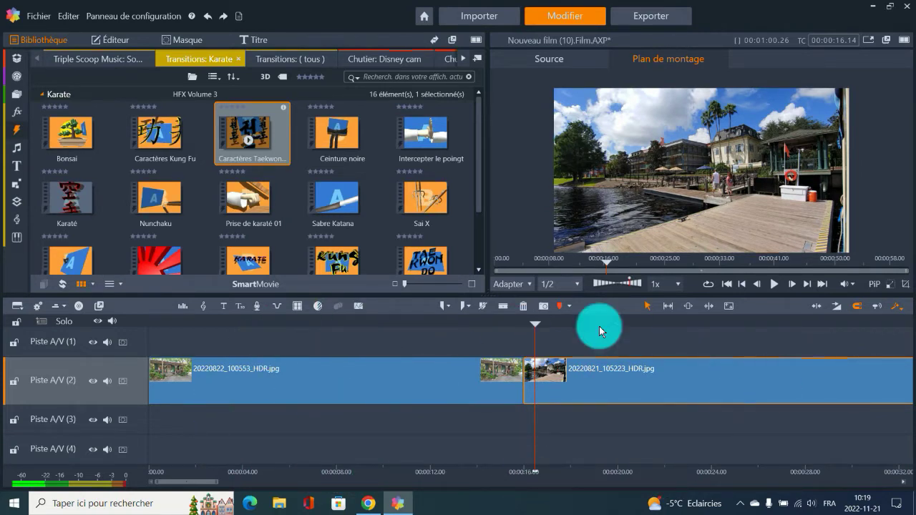
Add a new track above Piste A/V (1) in the timeline.
{"action": "left_click_drag", "start_coordinate": [608, 466], "coordinate": [252, 470]}
{"action": "left_click_drag", "start_coordinate": [527, 466], "coordinate": [474, 468]}
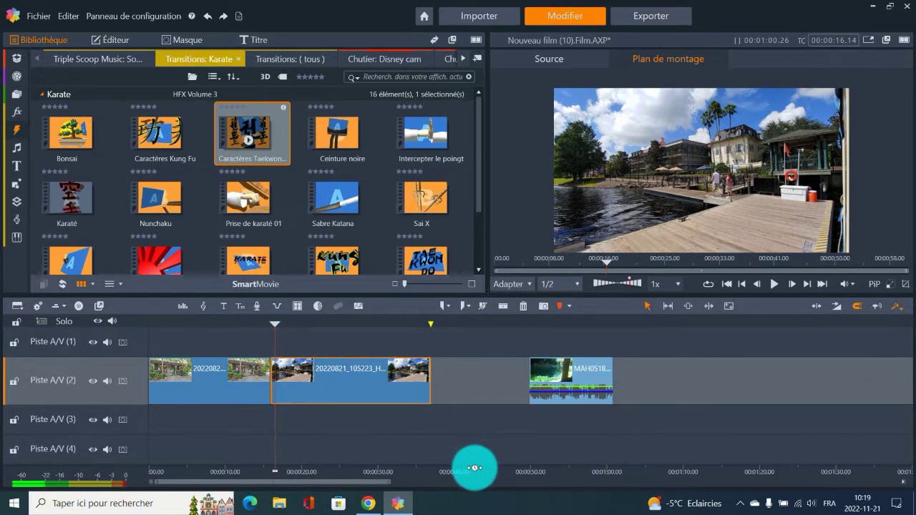
{"action": "left_click", "coordinate": [43, 323]}
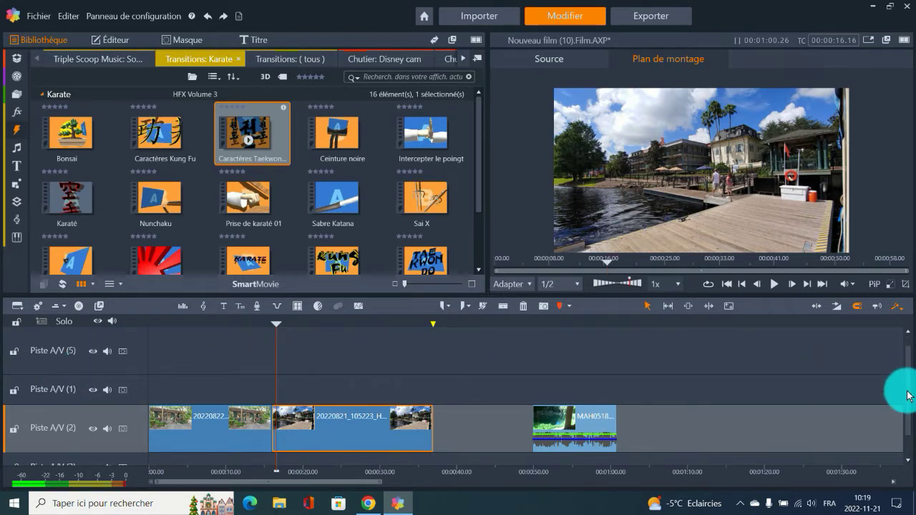
{"action": "scroll", "coordinate": [903, 420], "scroll_direction": "down", "scroll_amount": 1}
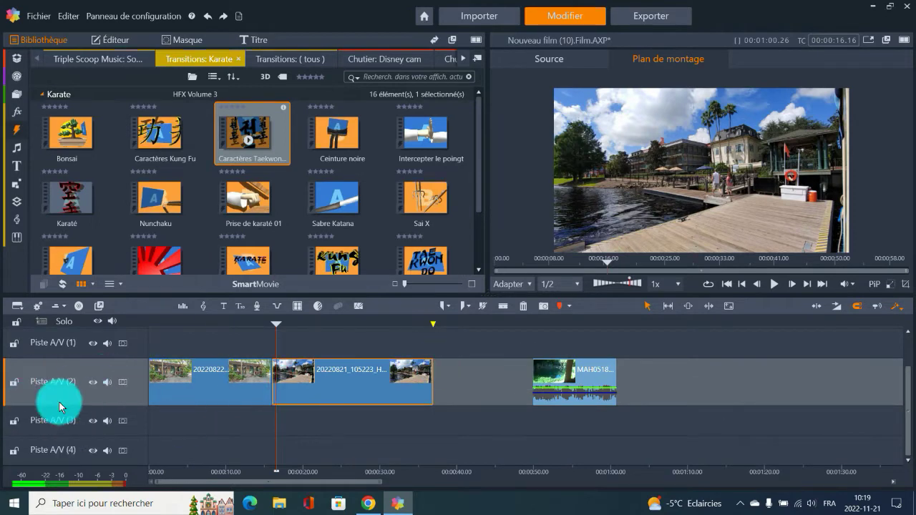
Preview the Chargement carabine and Course fusil à plasma sounds from the ufx guns sound effects.
{"action": "left_click", "coordinate": [12, 151]}
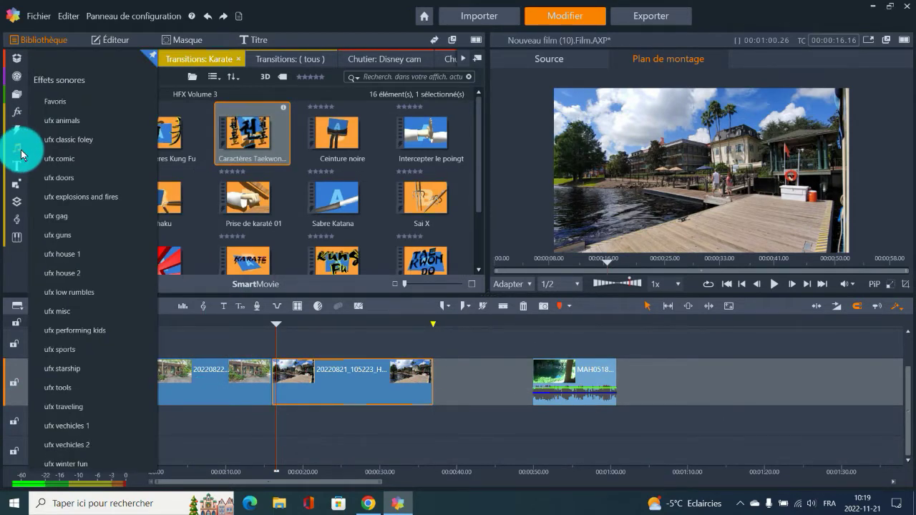
{"action": "left_click", "coordinate": [66, 158]}
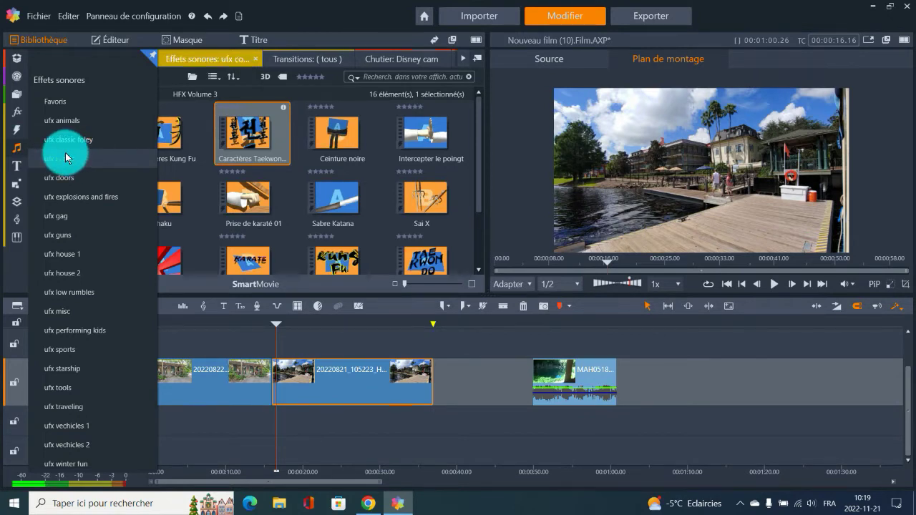
{"action": "left_click", "coordinate": [61, 236]}
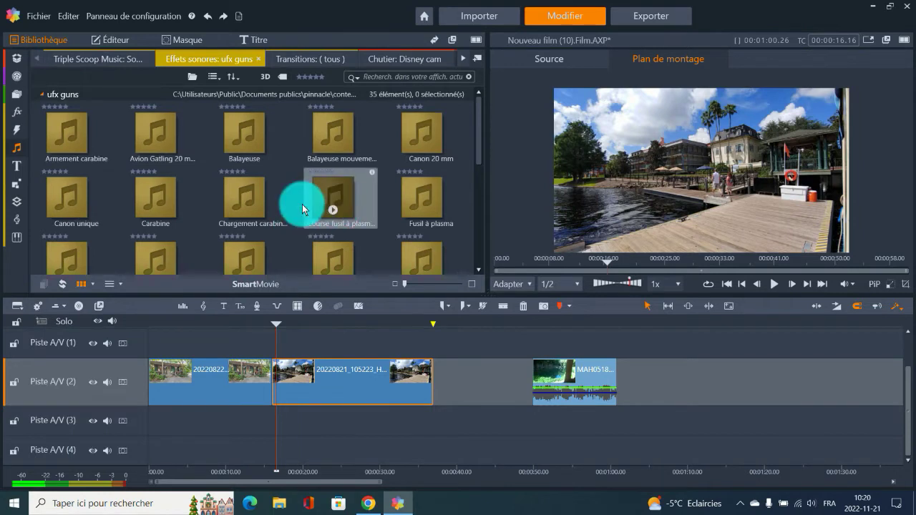
{"action": "left_click", "coordinate": [244, 211]}
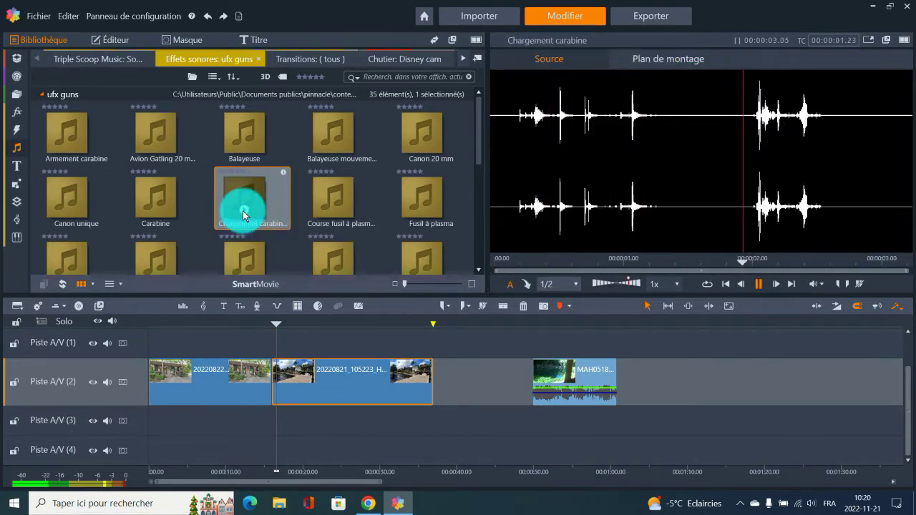
{"action": "left_click", "coordinate": [332, 210]}
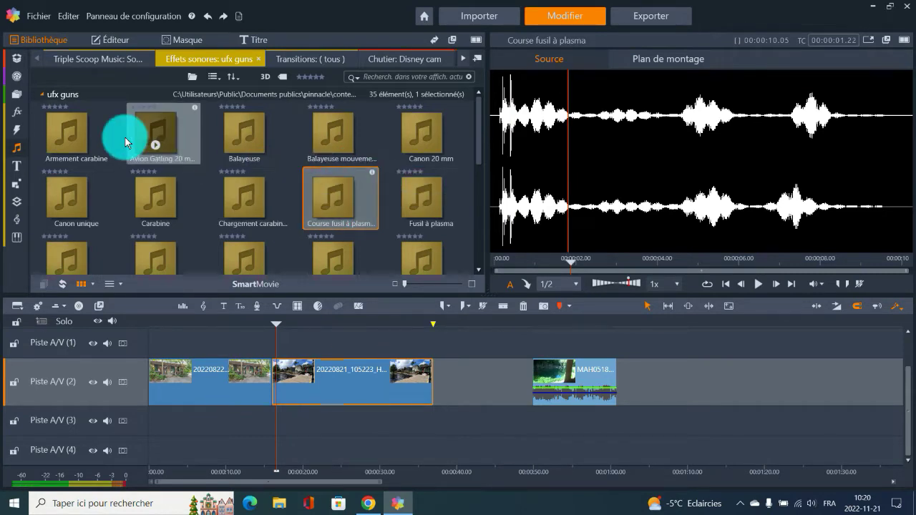
Show the ufx sports sound effects and look through the available sounds.
{"action": "left_click", "coordinate": [17, 148]}
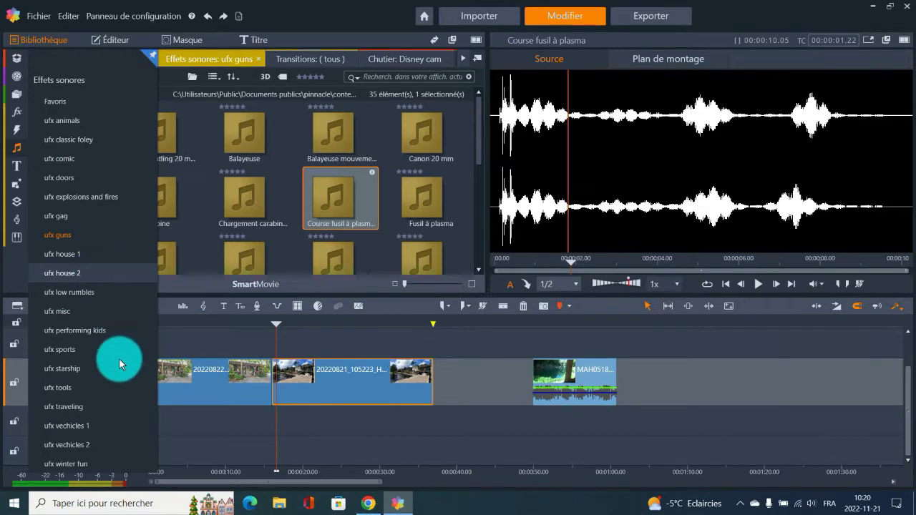
{"action": "left_click", "coordinate": [62, 349]}
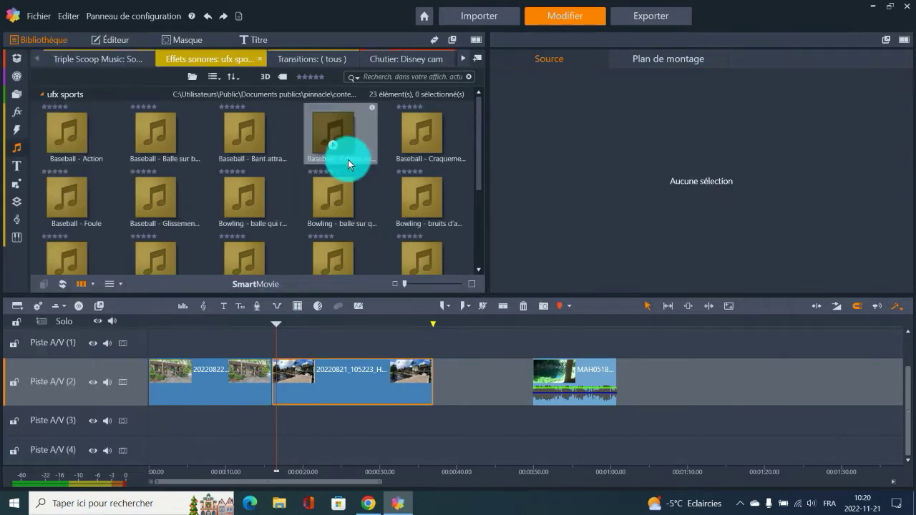
{"action": "scroll", "coordinate": [344, 168], "scroll_direction": "down", "scroll_amount": 1}
{"action": "scroll", "coordinate": [340, 171], "scroll_direction": "up", "scroll_amount": 1}
Browse the ufx animals sound effects and preview the Eléphant sound.
{"action": "left_click", "coordinate": [16, 148]}
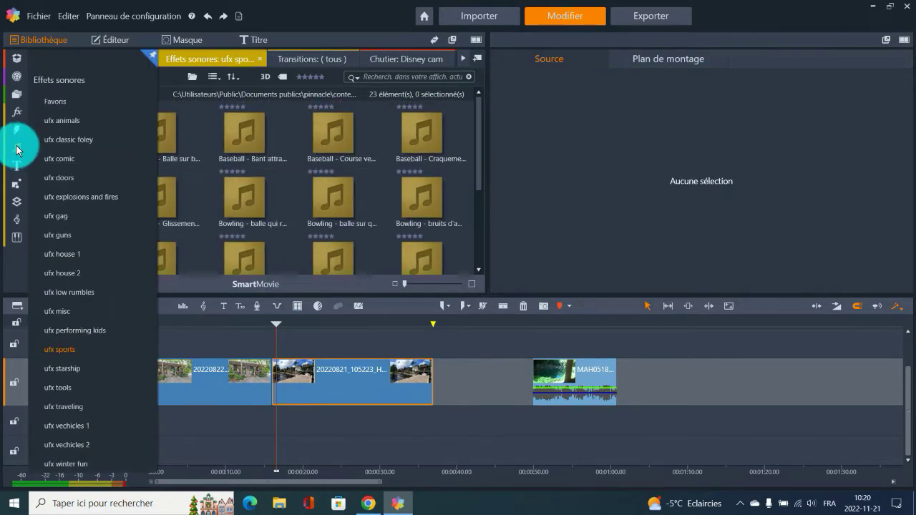
{"action": "left_click", "coordinate": [63, 120]}
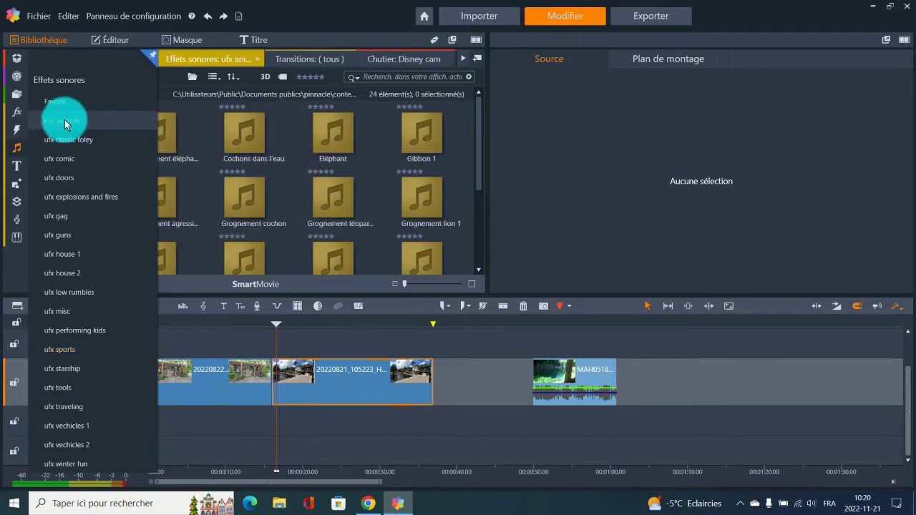
{"action": "scroll", "coordinate": [299, 151], "scroll_direction": "down", "scroll_amount": 3}
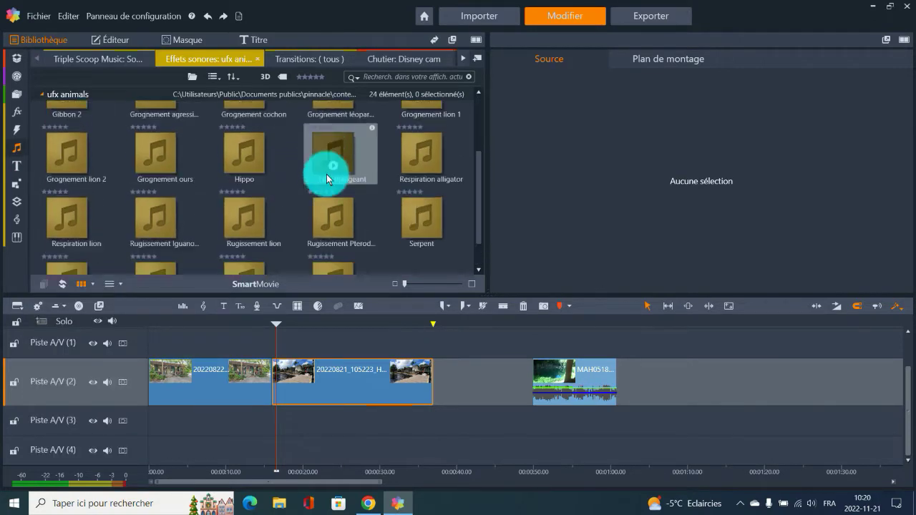
{"action": "scroll", "coordinate": [326, 173], "scroll_direction": "up", "scroll_amount": 3}
{"action": "left_click", "coordinate": [332, 143]}
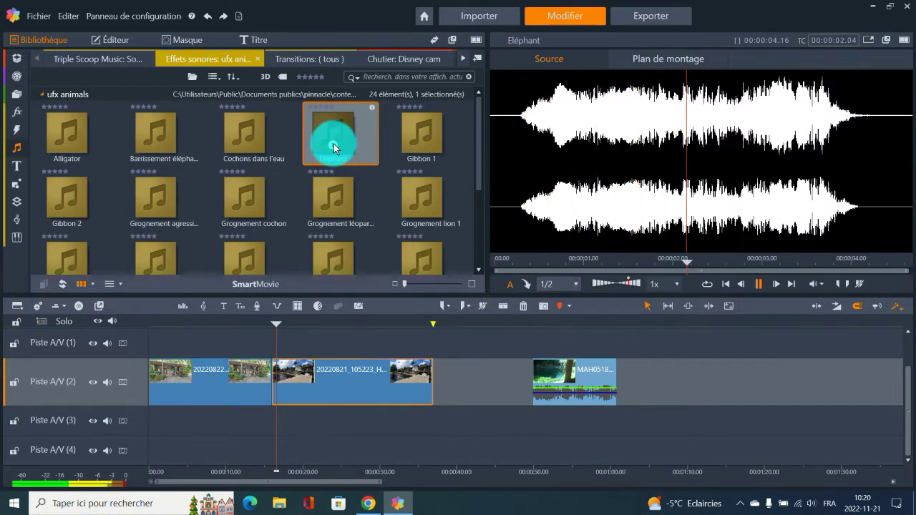
{"action": "left_click", "coordinate": [332, 143]}
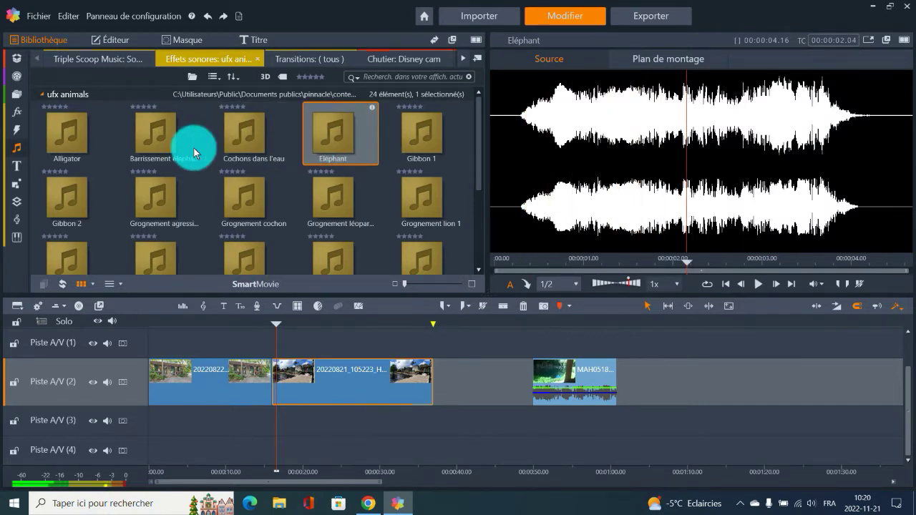
Show the ScoreFitter music in the SoundStage library and preview the track Ambient - Dawn Of All.
{"action": "left_click", "coordinate": [17, 148]}
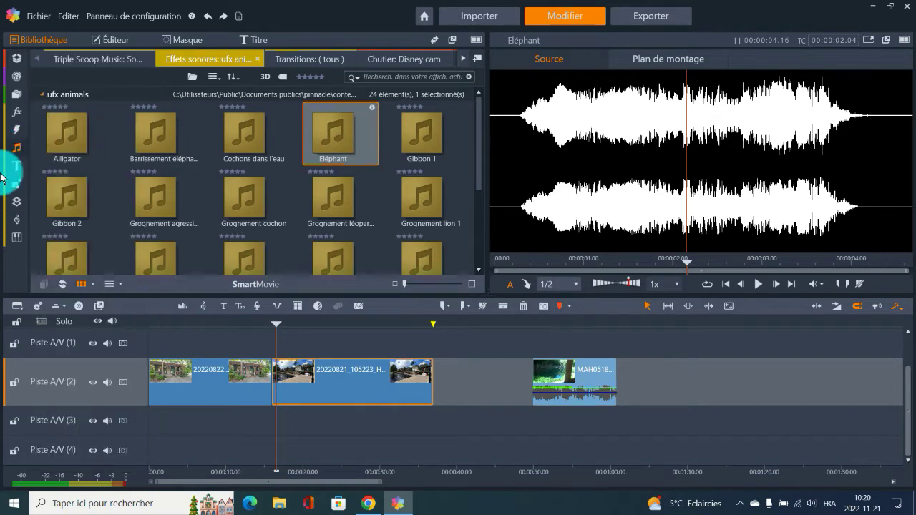
{"action": "left_click", "coordinate": [17, 222]}
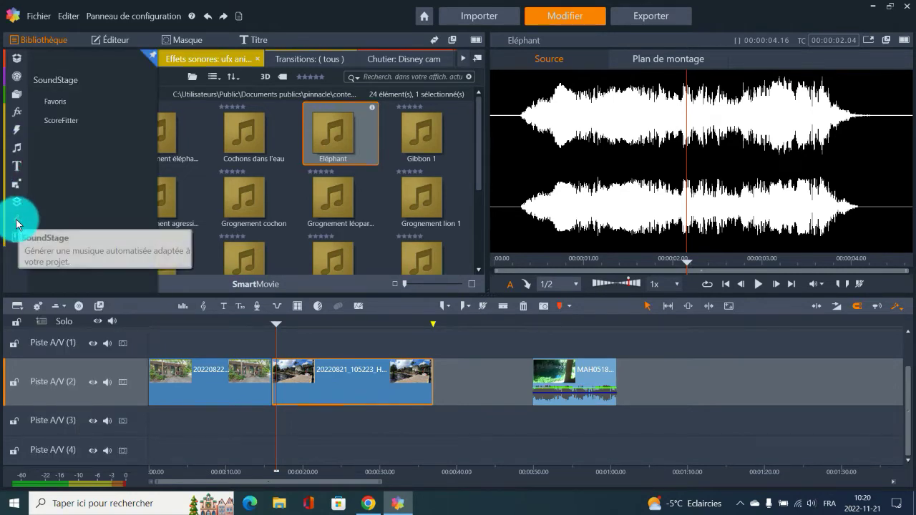
{"action": "left_click", "coordinate": [62, 122]}
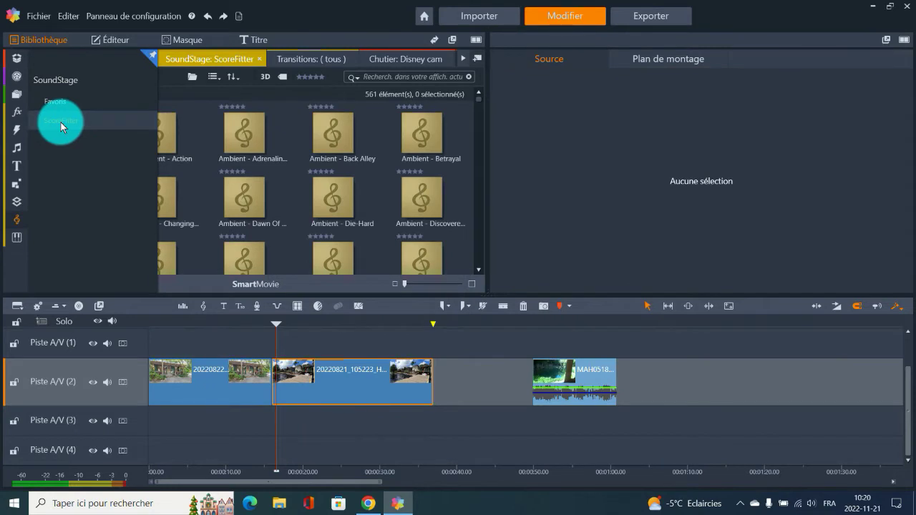
{"action": "left_click", "coordinate": [243, 209]}
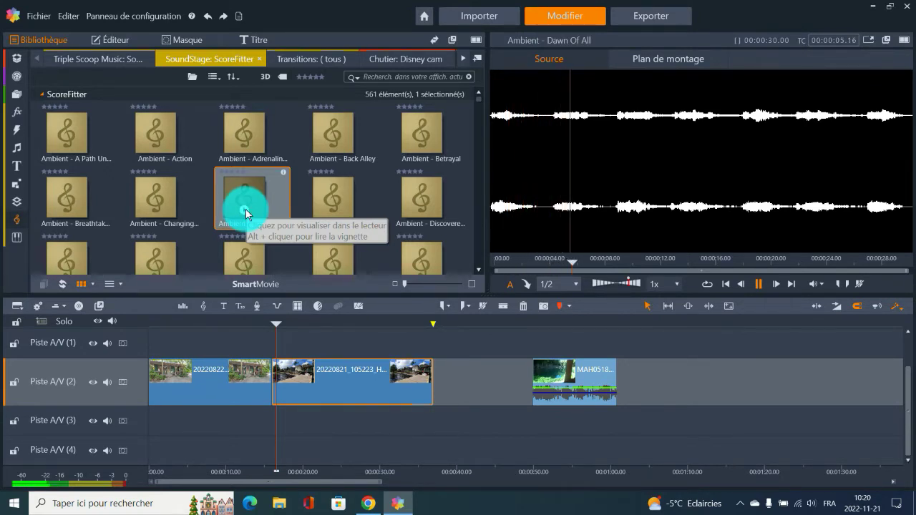
{"action": "left_click", "coordinate": [245, 208]}
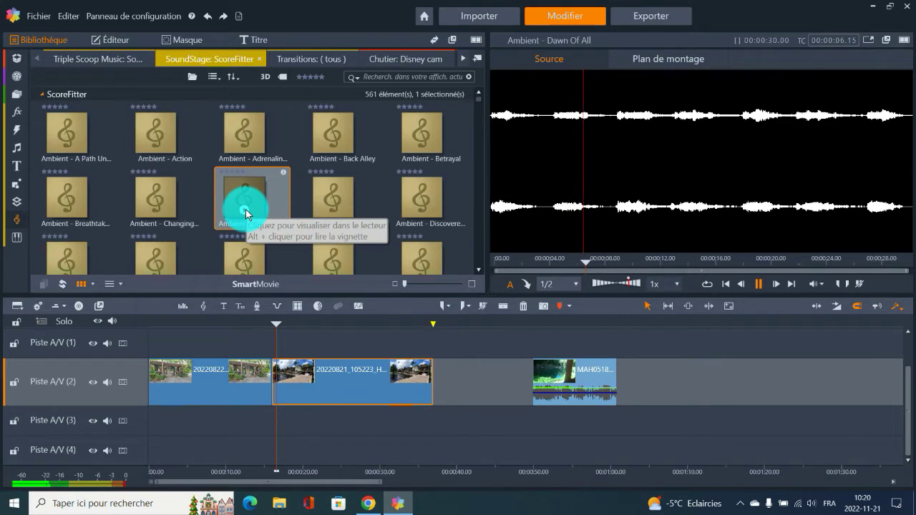
Search the ScoreFitter library for "mexic" and preview the track Ethnic - Mexico City Memories.
{"action": "left_click", "coordinate": [390, 76]}
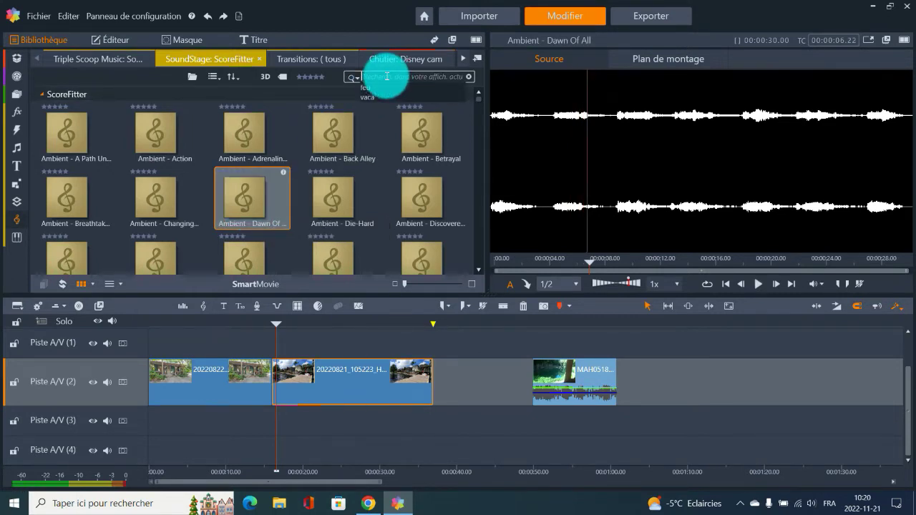
{"action": "type", "text": "mex"}
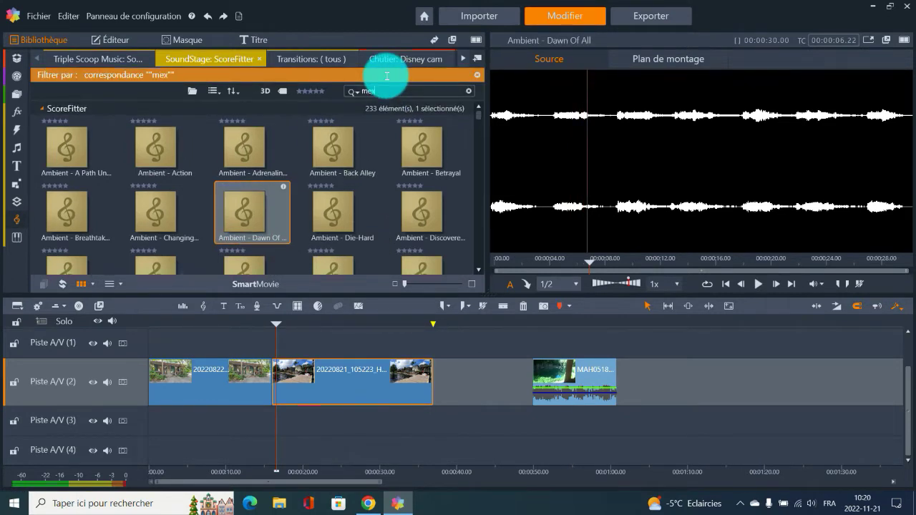
{"action": "type", "text": "ic"}
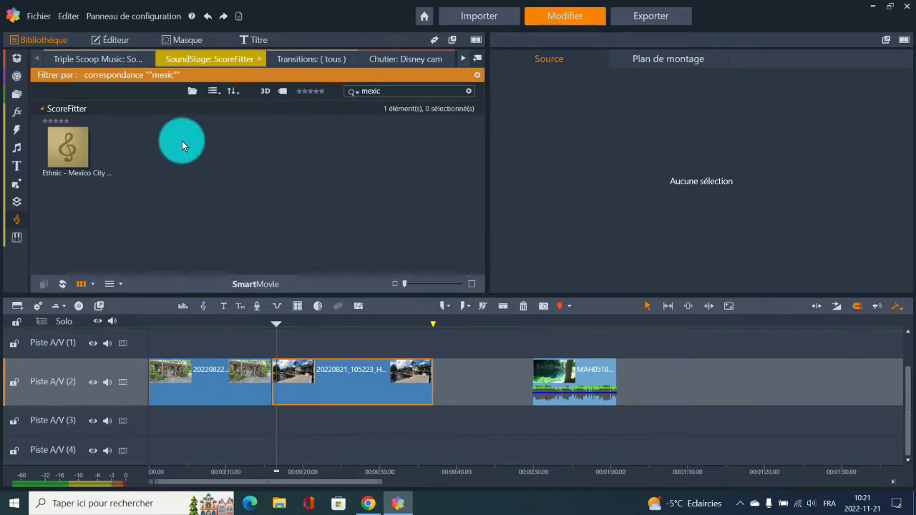
{"action": "left_click", "coordinate": [68, 158]}
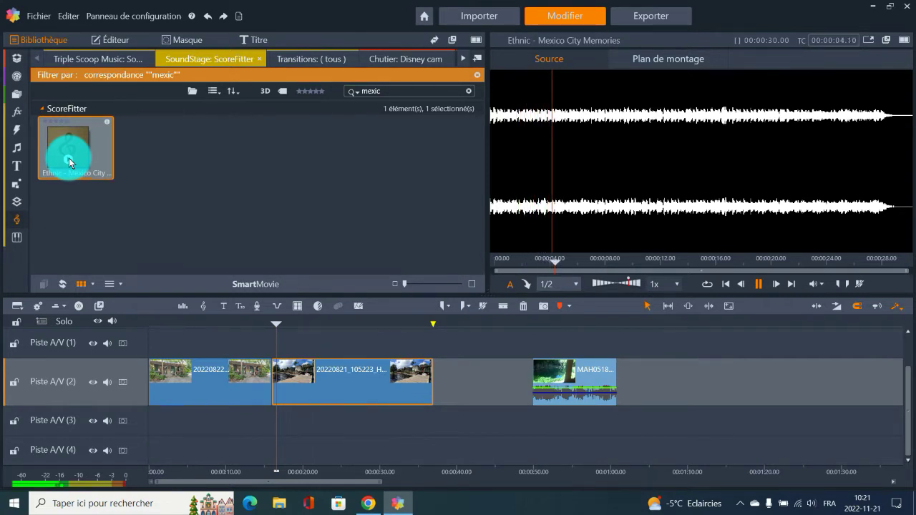
Clear the music search and look through the Ethnic, Film/TV, Folk/Traditional and Inspirational ScoreFitter tracks.
{"action": "left_click", "coordinate": [468, 91]}
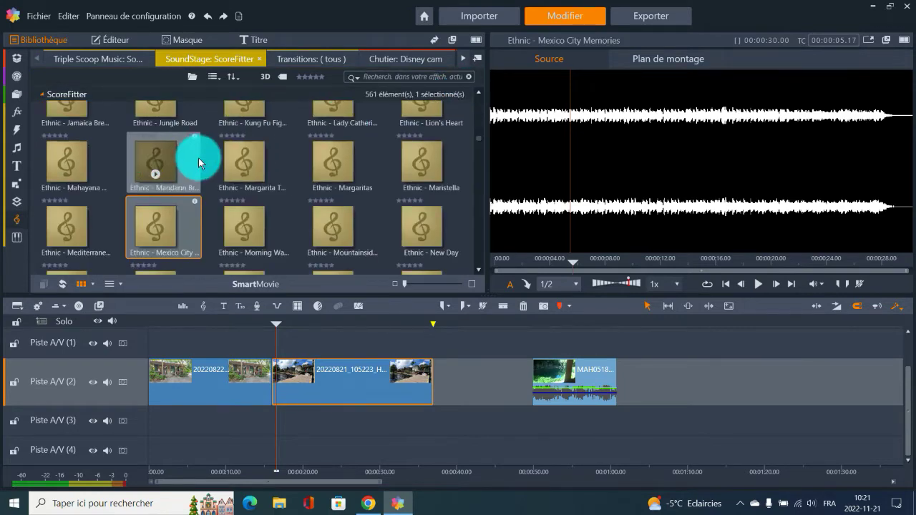
{"action": "scroll", "coordinate": [225, 159], "scroll_direction": "down", "scroll_amount": 5}
{"action": "scroll", "coordinate": [235, 159], "scroll_direction": "down", "scroll_amount": 10}
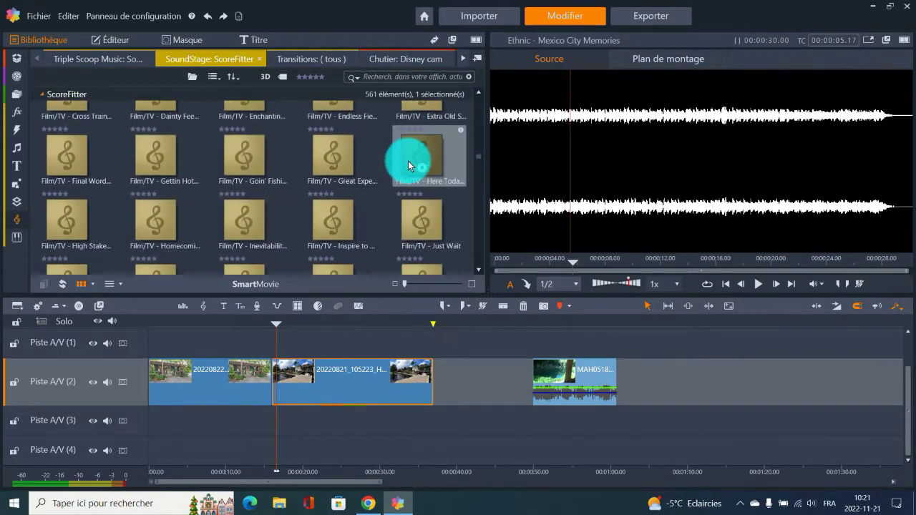
{"action": "scroll", "coordinate": [407, 168], "scroll_direction": "down", "scroll_amount": 6}
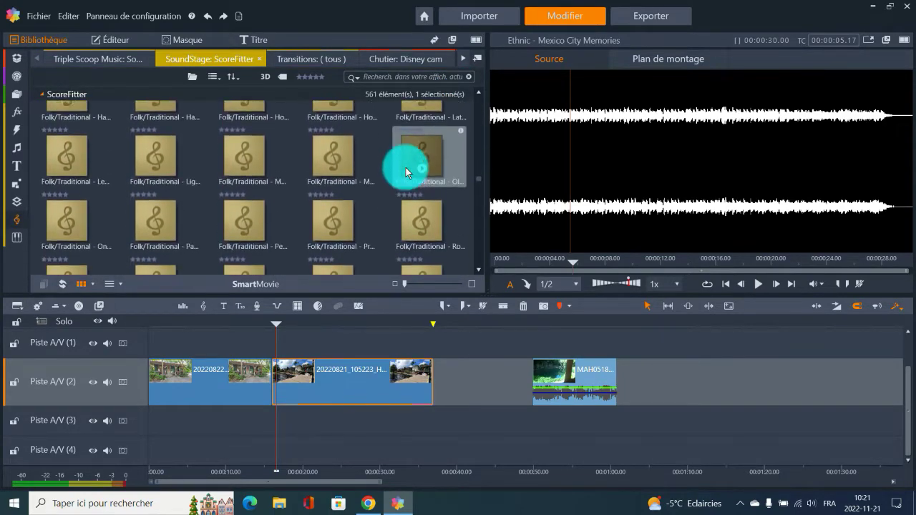
{"action": "scroll", "coordinate": [395, 171], "scroll_direction": "down", "scroll_amount": 6}
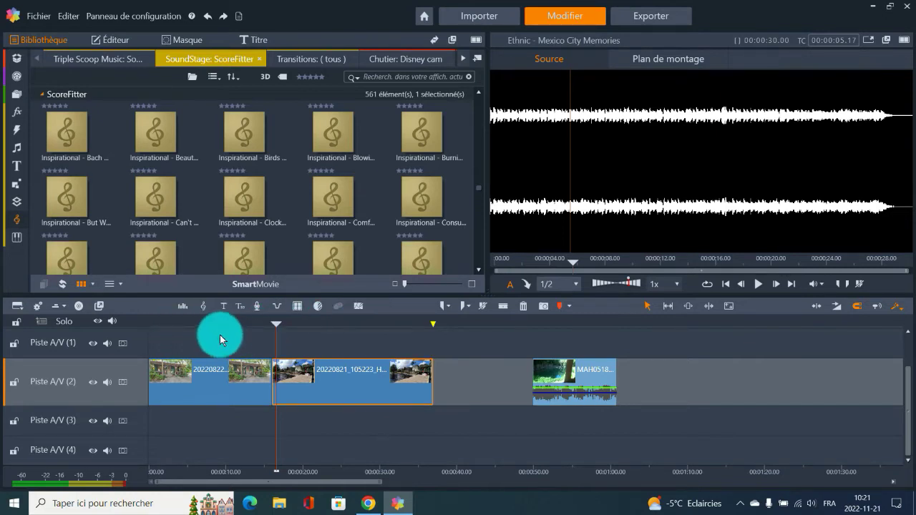
Open the timeline's Scorefitter song chooser and view the Electronica category and the Classique song Corelli Gm Vivace.
{"action": "left_click", "coordinate": [202, 307]}
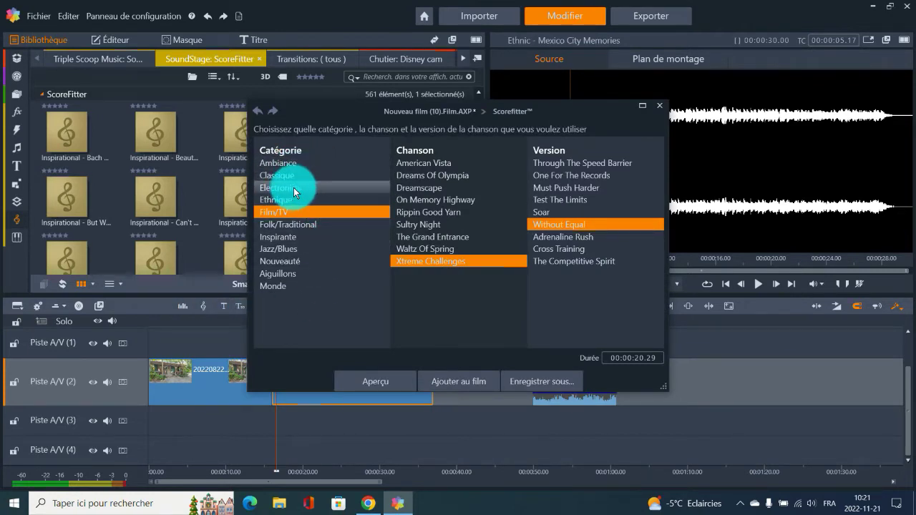
{"action": "left_click", "coordinate": [298, 189]}
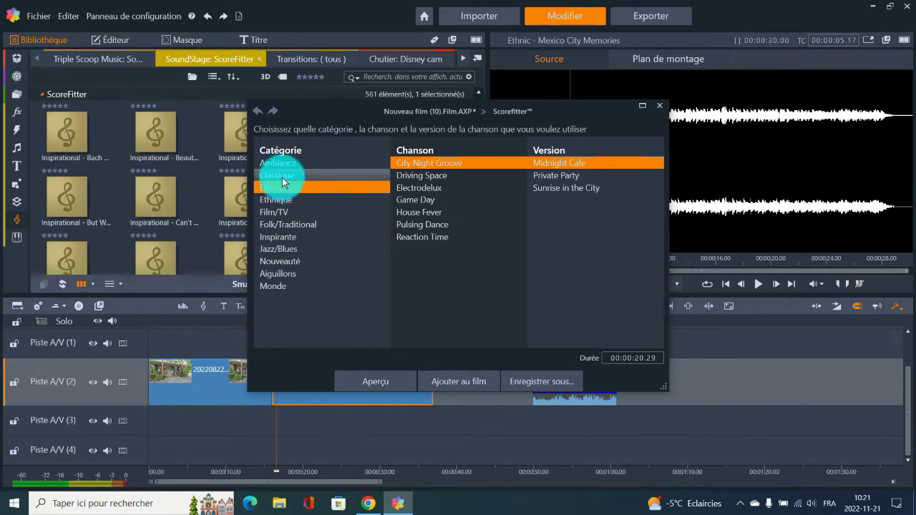
{"action": "left_click", "coordinate": [282, 177]}
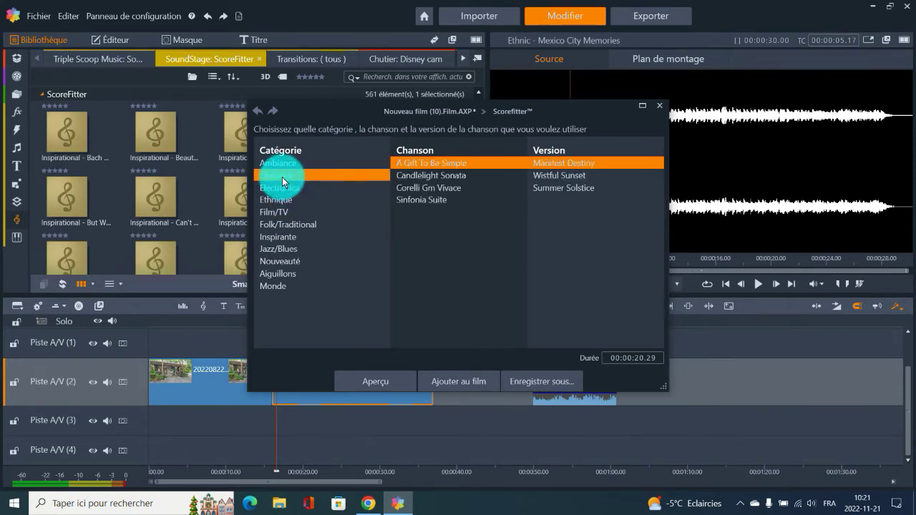
{"action": "left_click", "coordinate": [419, 190]}
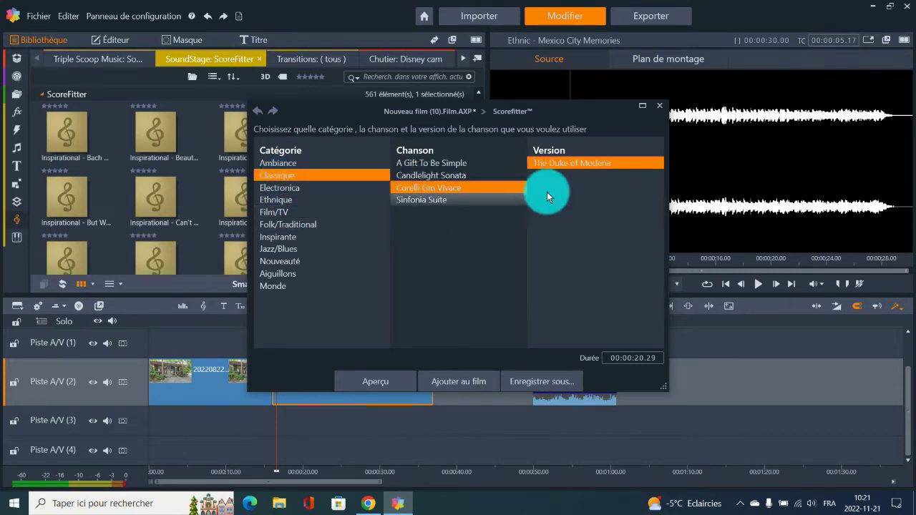
Preview the Midnight Cafe and Private Party versions of the Electronica song City Night Groove, and close the Scorefitter song chooser.
{"action": "left_click", "coordinate": [283, 187]}
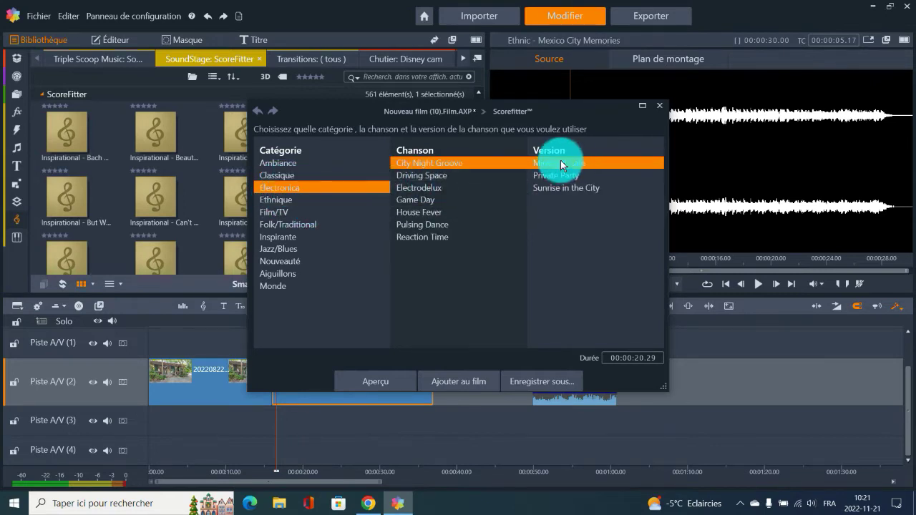
{"action": "left_click", "coordinate": [372, 380]}
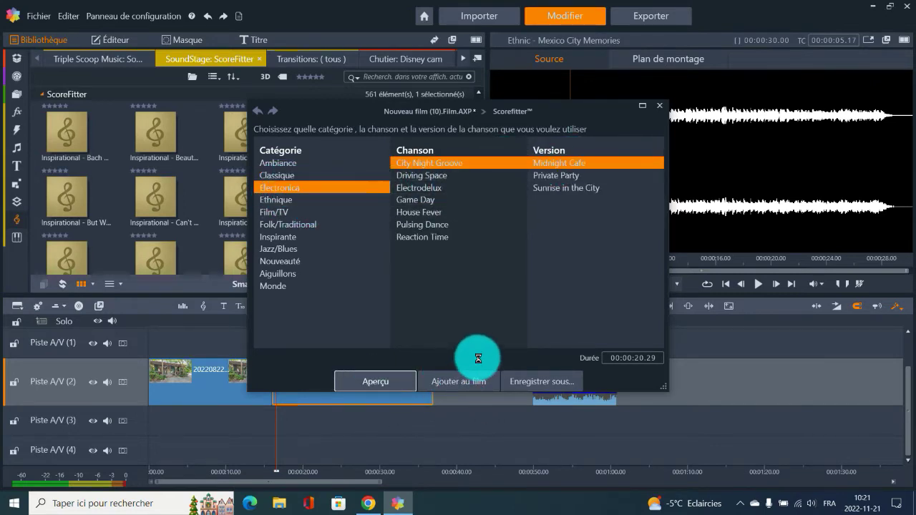
{"action": "left_click", "coordinate": [385, 379]}
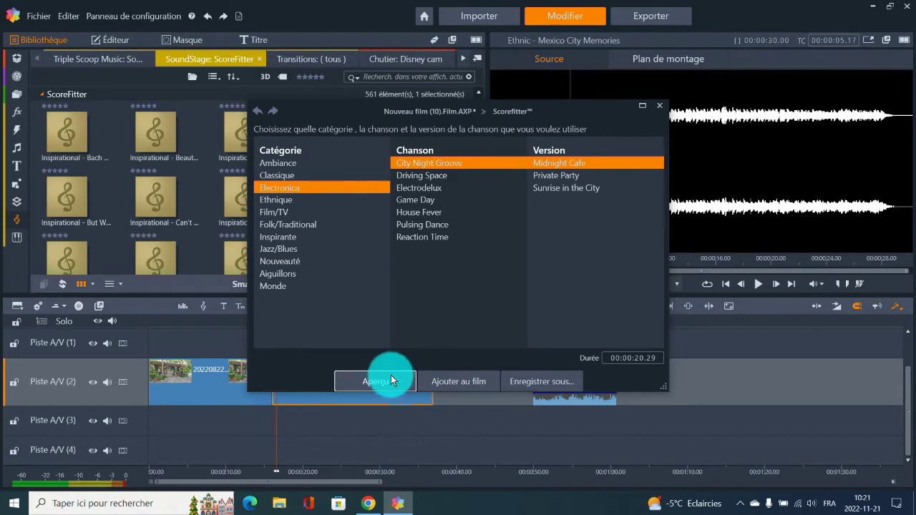
{"action": "left_click", "coordinate": [544, 171]}
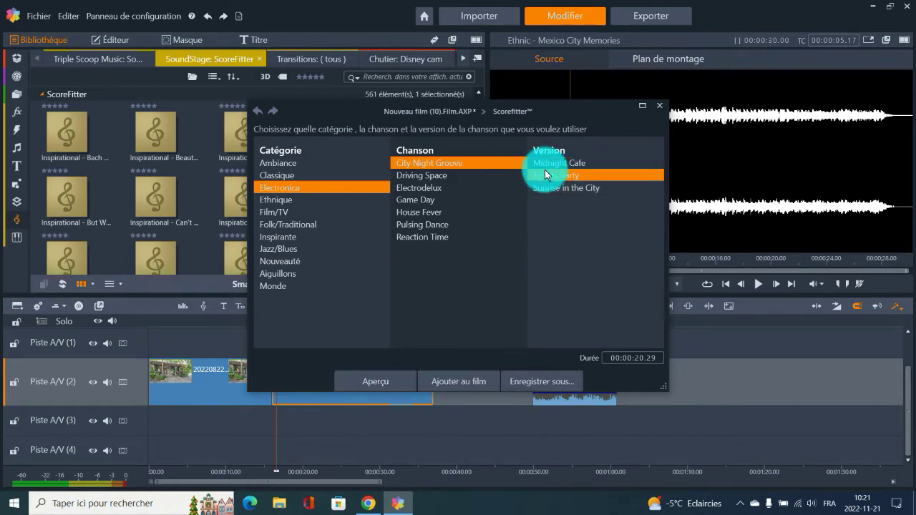
{"action": "left_click", "coordinate": [371, 382]}
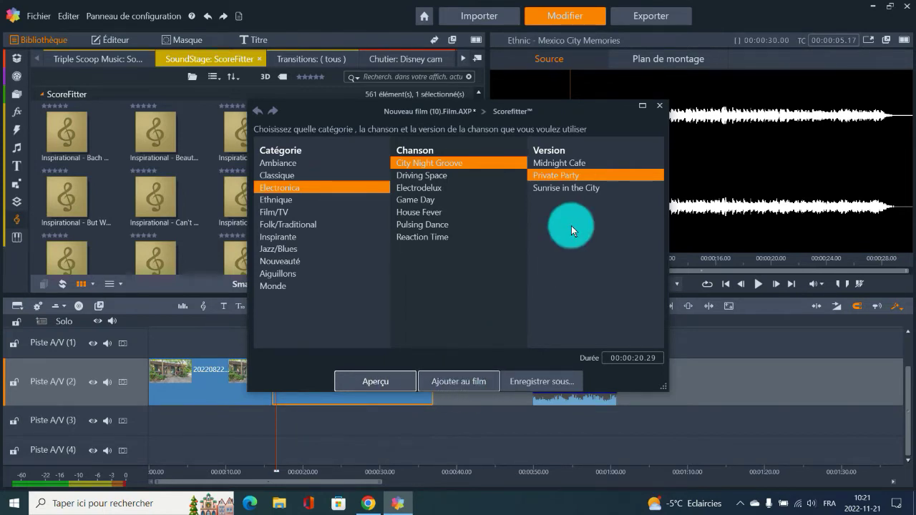
{"action": "left_click", "coordinate": [660, 107]}
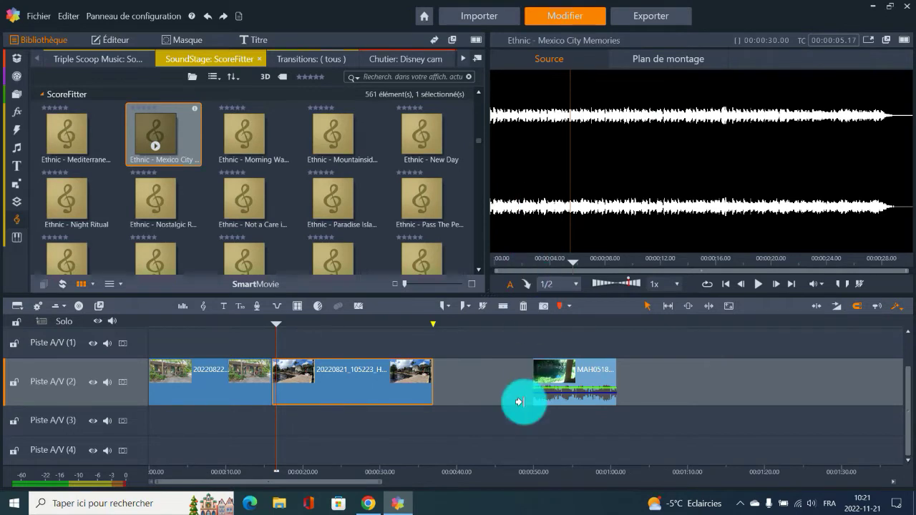
Show the audio mixer for the tracks and play the opening of the MAH05189.MP4 clip to check its sound levels.
{"action": "left_click", "coordinate": [181, 309]}
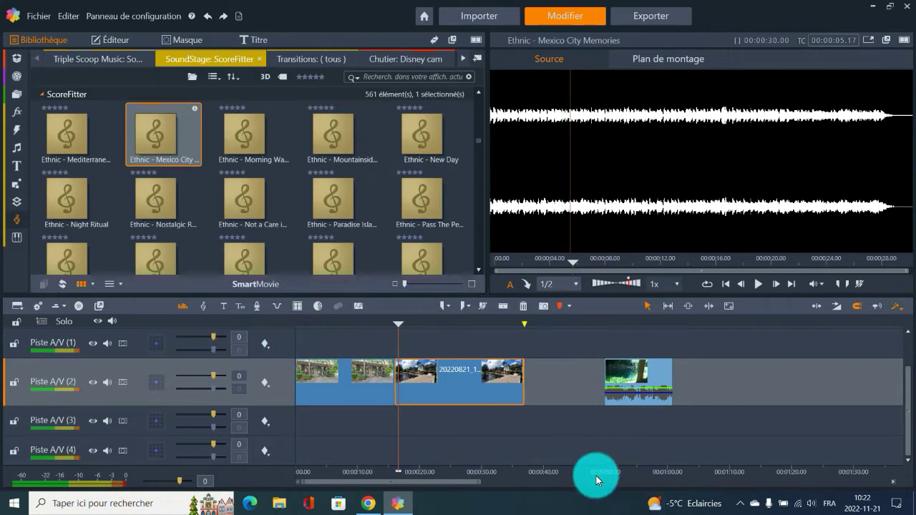
{"action": "left_click_drag", "start_coordinate": [593, 474], "coordinate": [707, 466]}
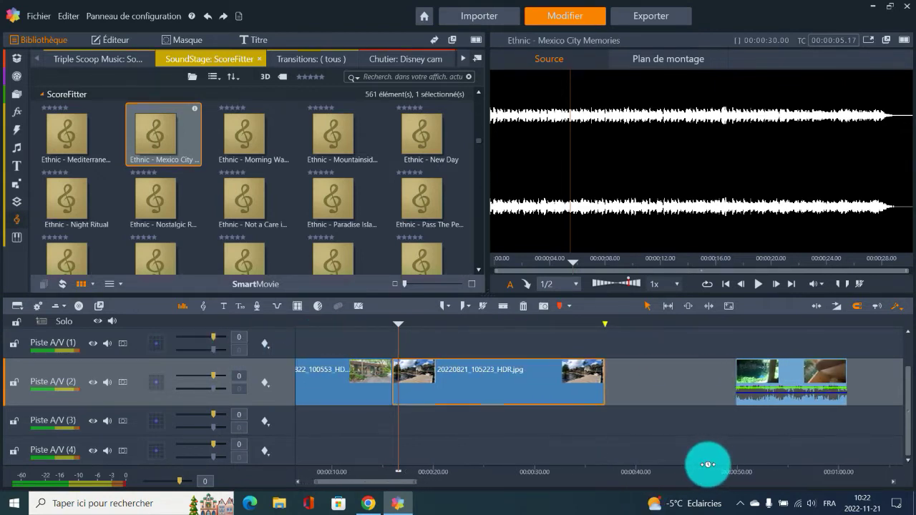
{"action": "left_click_drag", "start_coordinate": [395, 484], "coordinate": [467, 481]}
{"action": "left_click", "coordinate": [385, 321]}
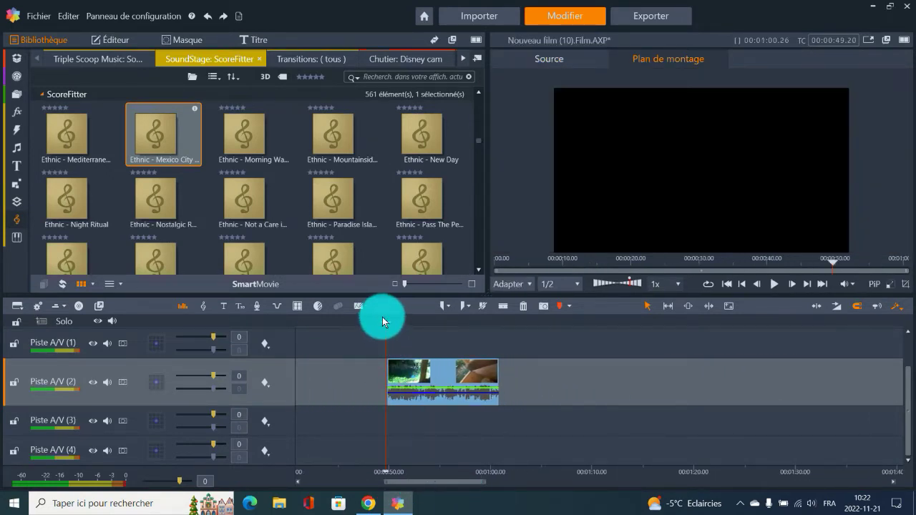
{"action": "key", "text": "space"}
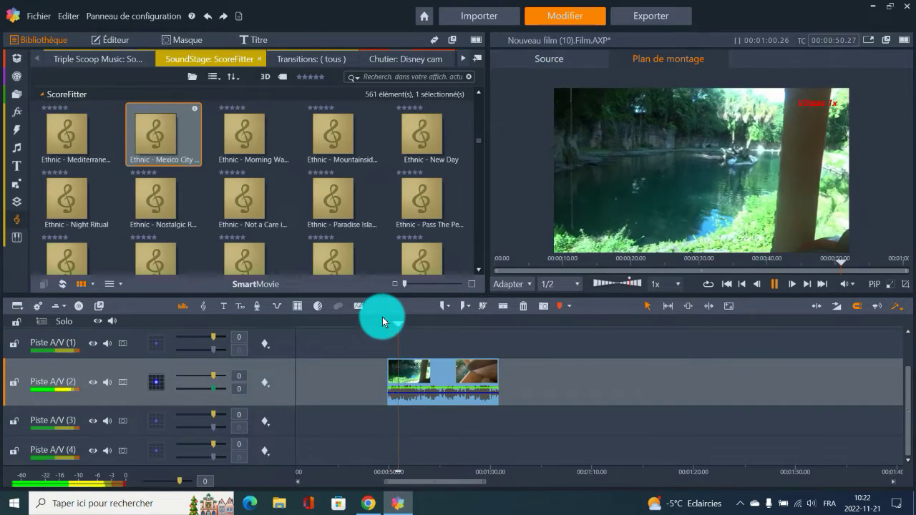
{"action": "key", "text": "space"}
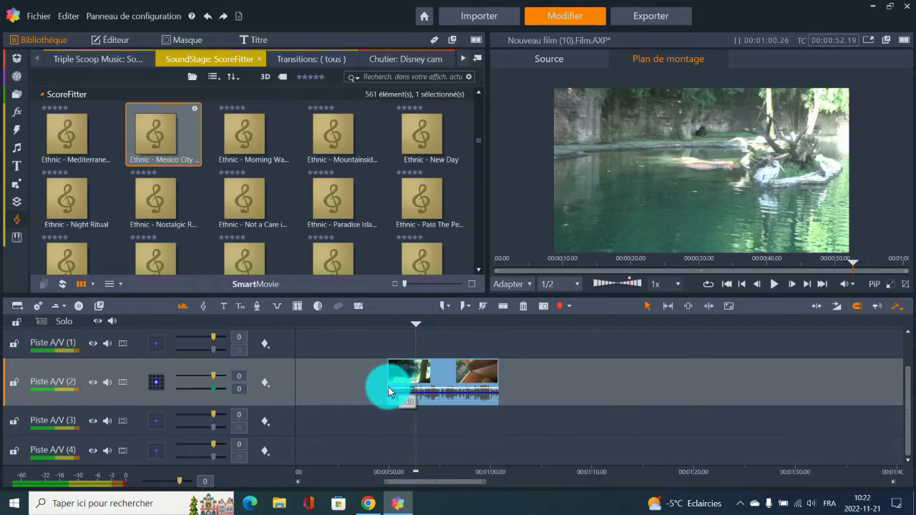
Shape the MAH05189.MP4 clip's volume curve to rise from a low start to a peak and fall again, and hide the audio mixer.
{"action": "left_click_drag", "start_coordinate": [388, 387], "coordinate": [426, 384]}
{"action": "left_click", "coordinate": [186, 307]}
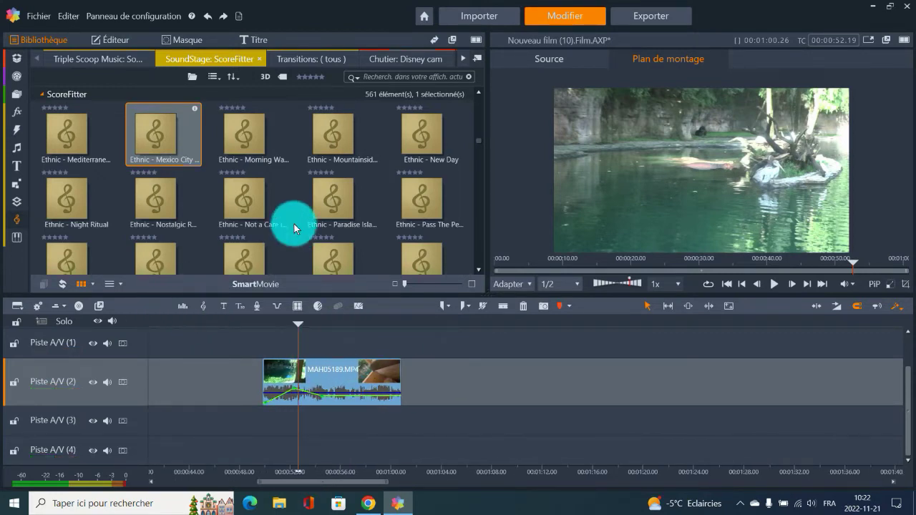
View the library's title categories, and try inserting a default title at 00:01:04.03 on Piste A/V (2), removing it again.
{"action": "left_click", "coordinate": [19, 164]}
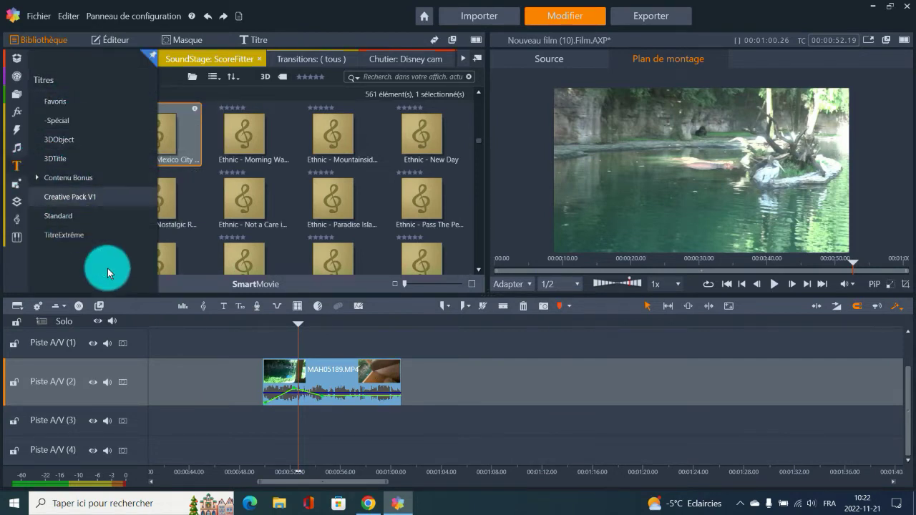
{"action": "left_click", "coordinate": [229, 318]}
{"action": "left_click", "coordinate": [442, 321]}
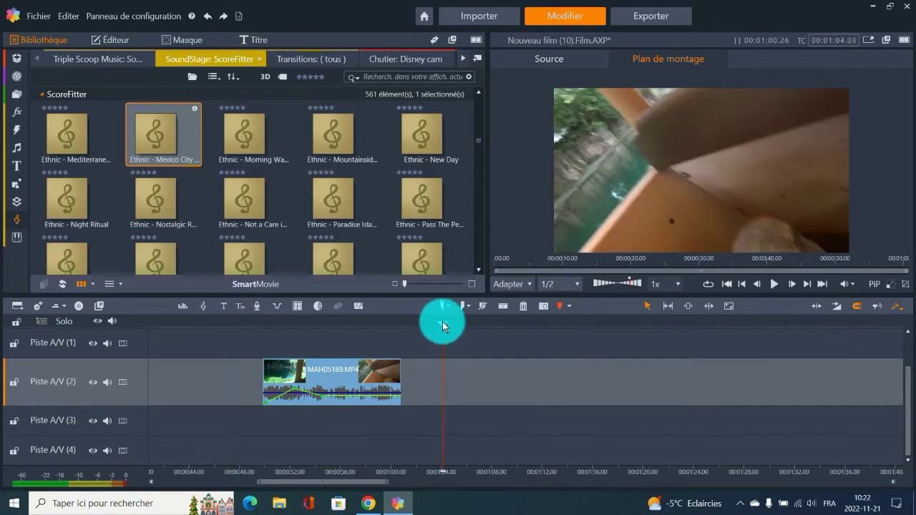
{"action": "left_click", "coordinate": [222, 308]}
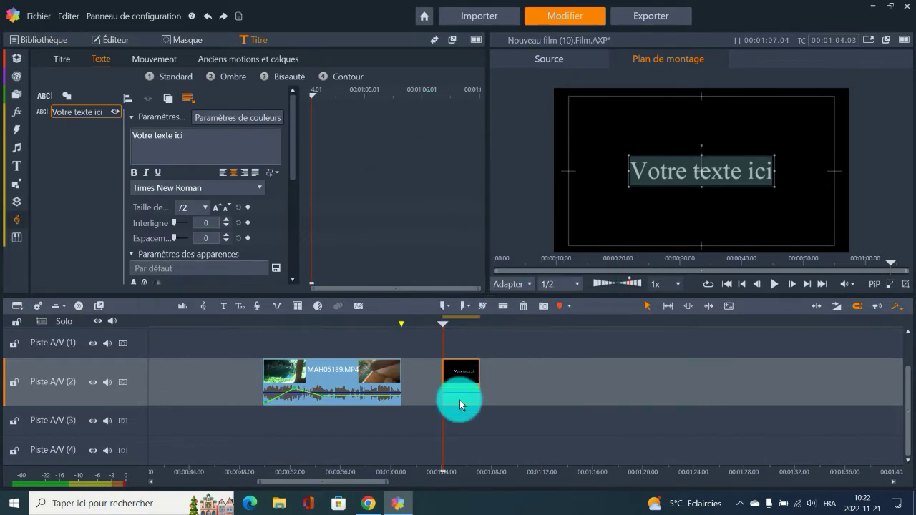
{"action": "key", "text": "Delete"}
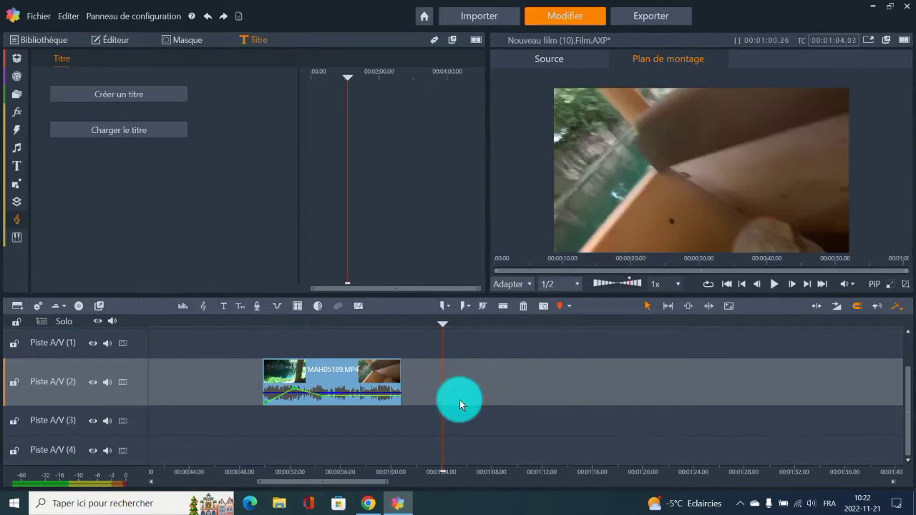
Create a new title with the default text at 00:01:04.03 on Piste A/V (2) from the title editor.
{"action": "left_click", "coordinate": [254, 42]}
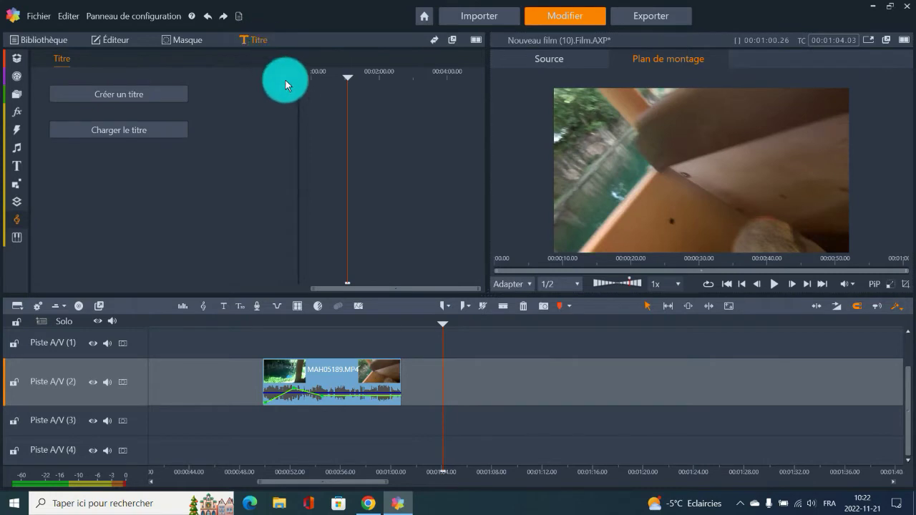
{"action": "left_click", "coordinate": [153, 93]}
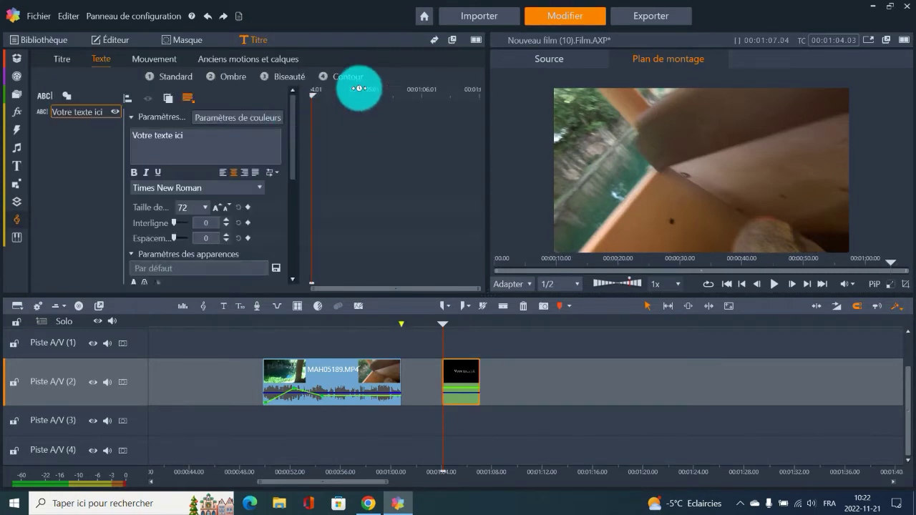
Apply the "08 - Mots de l'arri..." entrance motion to the default title on Piste A/V (2).
{"action": "left_click", "coordinate": [462, 323]}
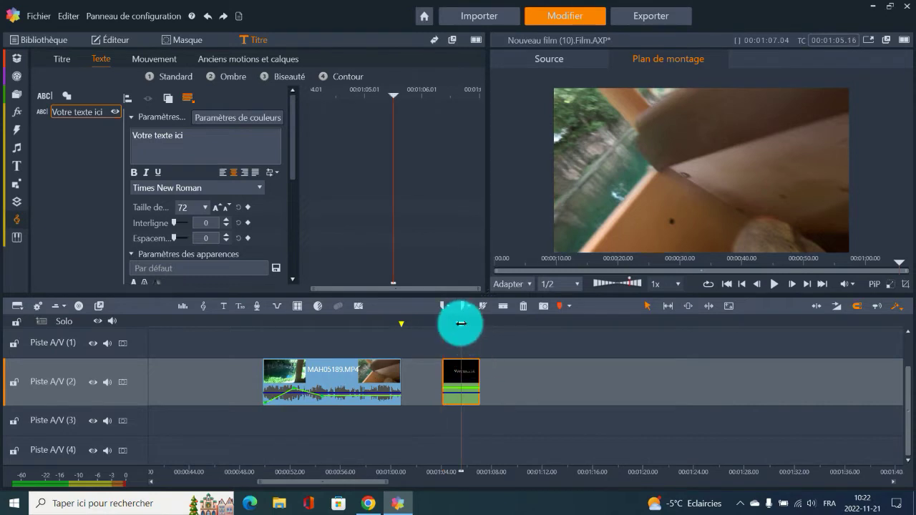
{"action": "left_click", "coordinate": [255, 62]}
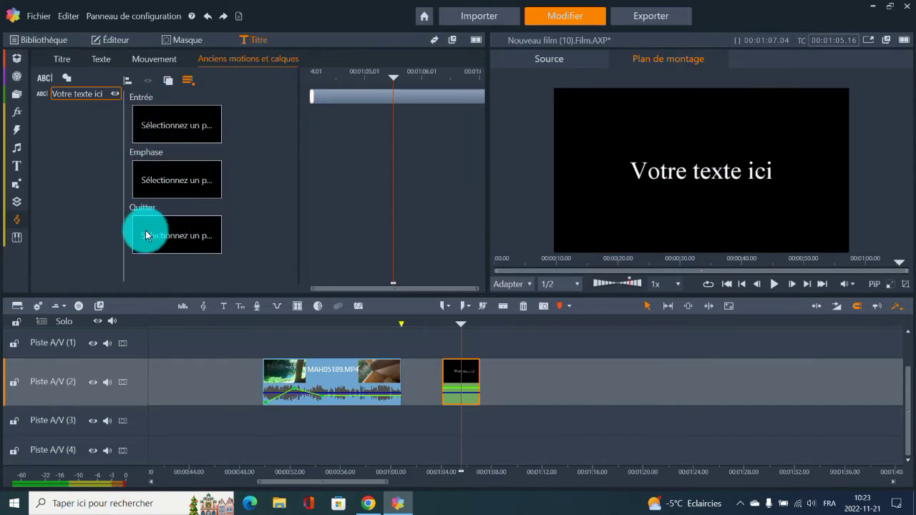
{"action": "left_click", "coordinate": [175, 122]}
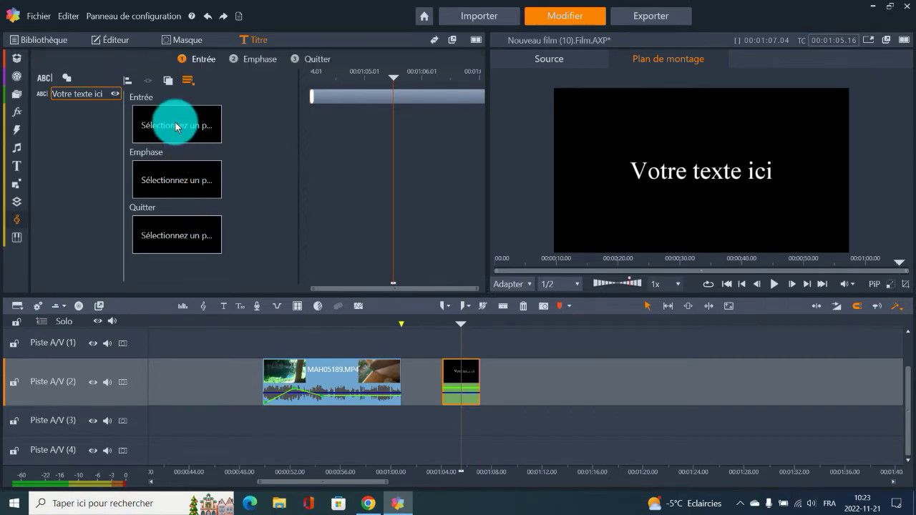
{"action": "left_click", "coordinate": [178, 125]}
{"action": "double_click", "coordinate": [396, 112]}
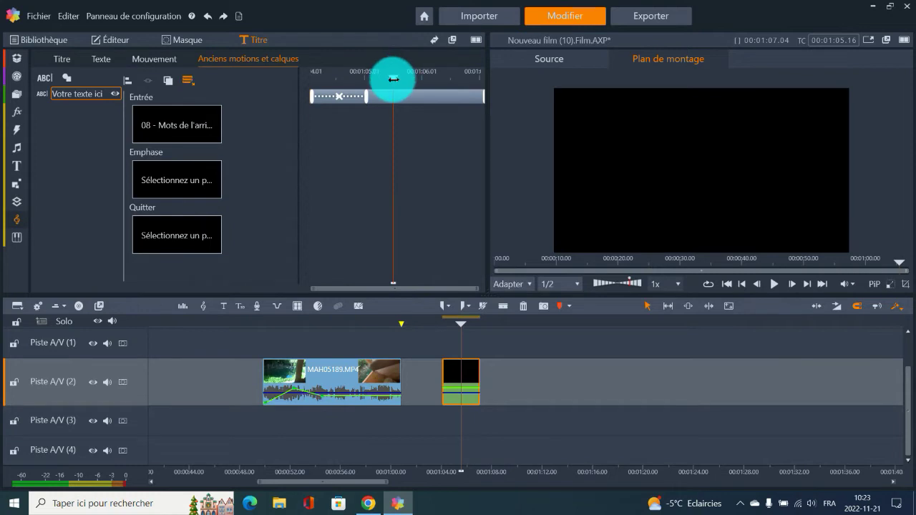
Play the title from its start to preview its entrance motion, and delete the title from Piste A/V (2).
{"action": "left_click_drag", "start_coordinate": [391, 77], "coordinate": [280, 78]}
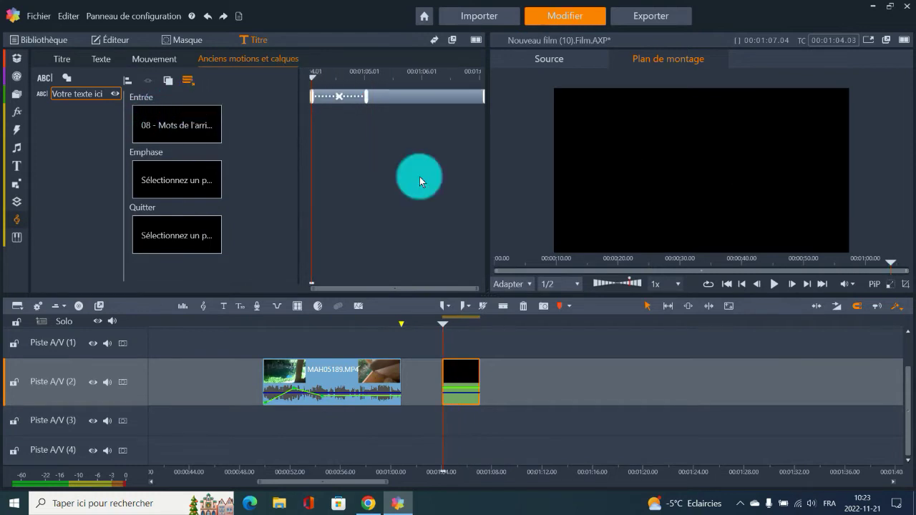
{"action": "left_click", "coordinate": [774, 284]}
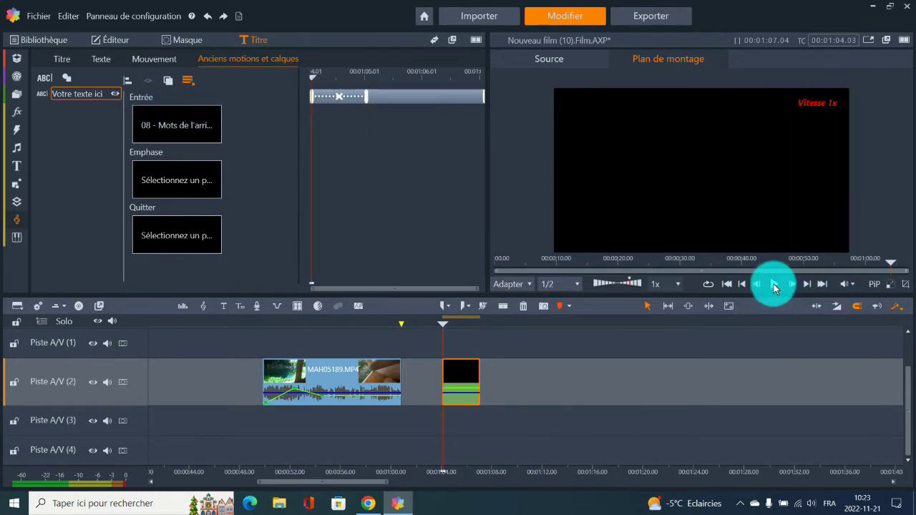
{"action": "left_click", "coordinate": [773, 284]}
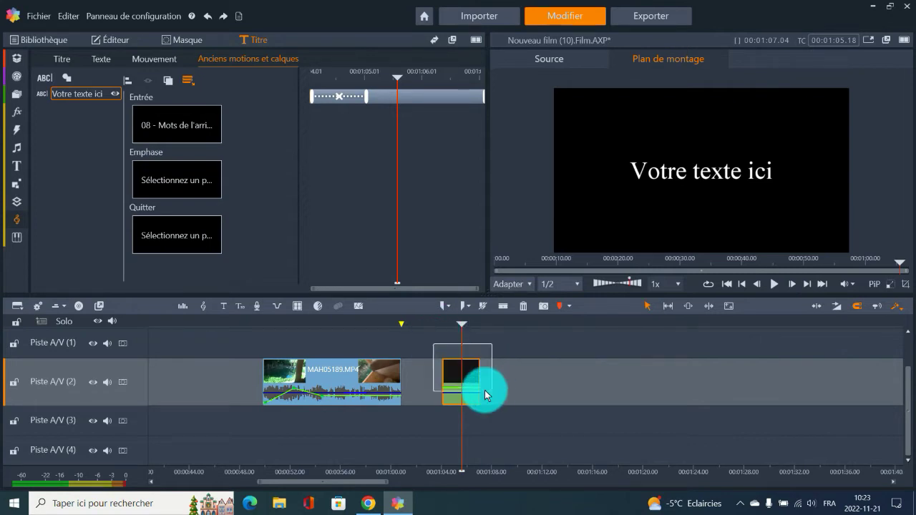
{"action": "key", "text": "Delete"}
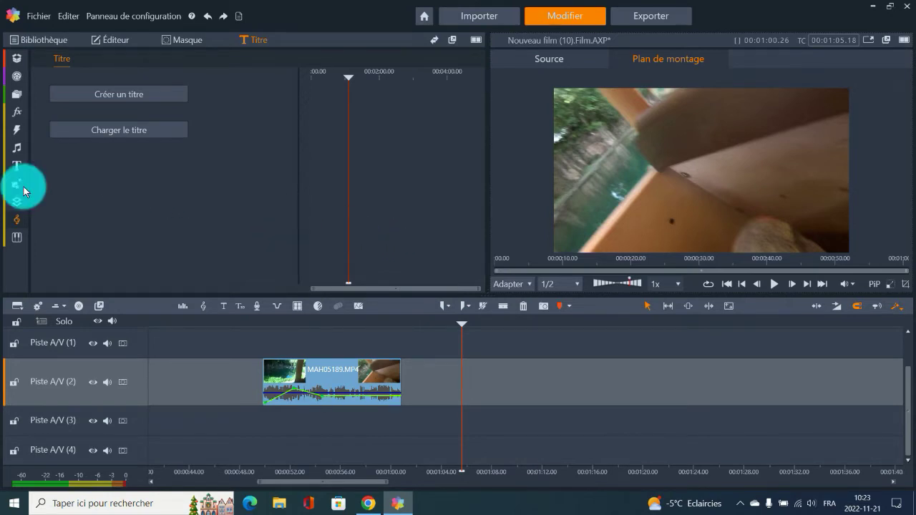
Examine the Triple Scoop Music film soundtracks, preview "Across The Moor (Instrumental)", and view and dismiss its purchase offer.
{"action": "mouse_move", "coordinate": [18, 189]}
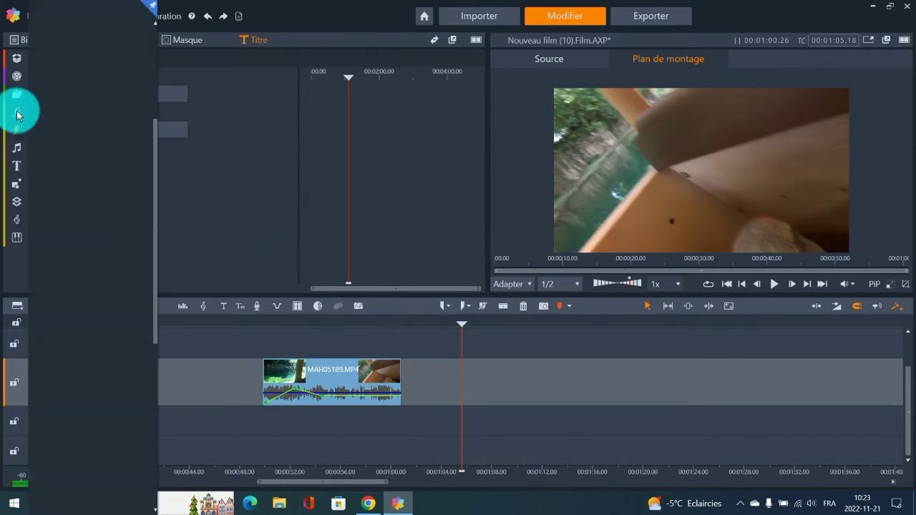
{"action": "mouse_move", "coordinate": [18, 94]}
{"action": "mouse_move", "coordinate": [17, 245]}
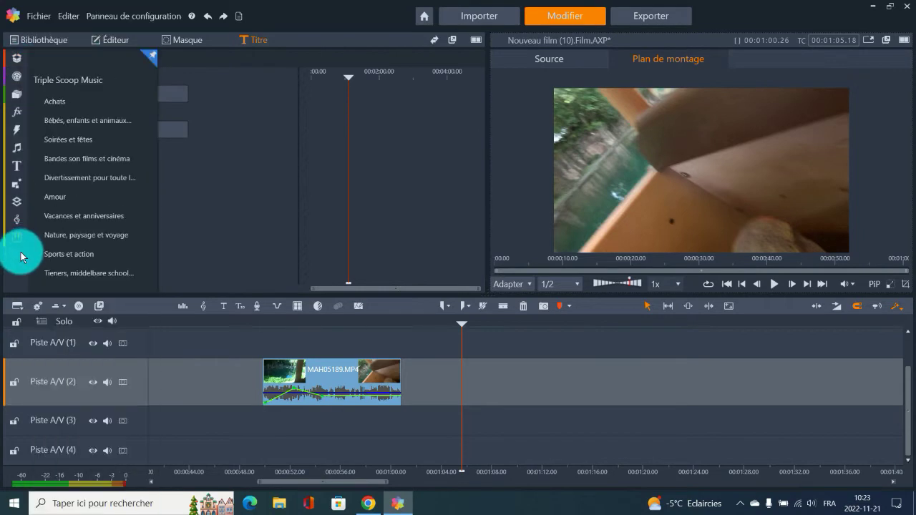
{"action": "left_click", "coordinate": [17, 241]}
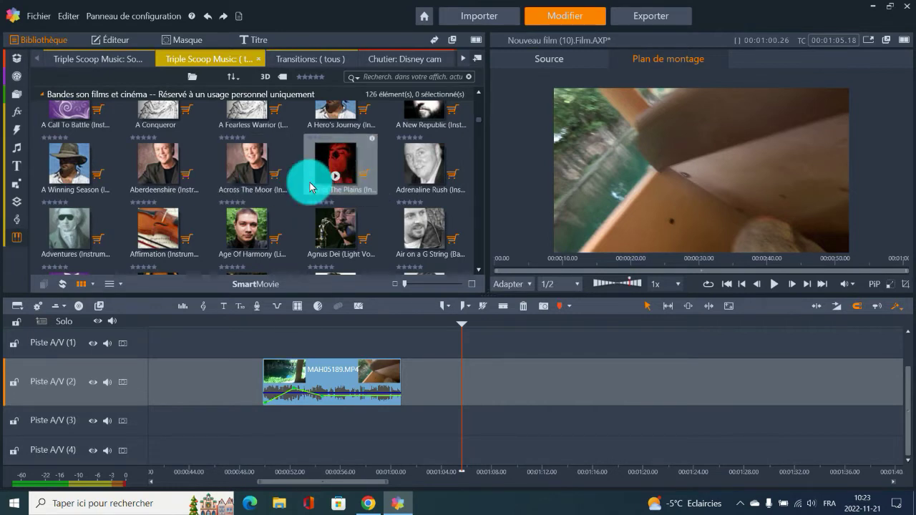
{"action": "left_click", "coordinate": [245, 175]}
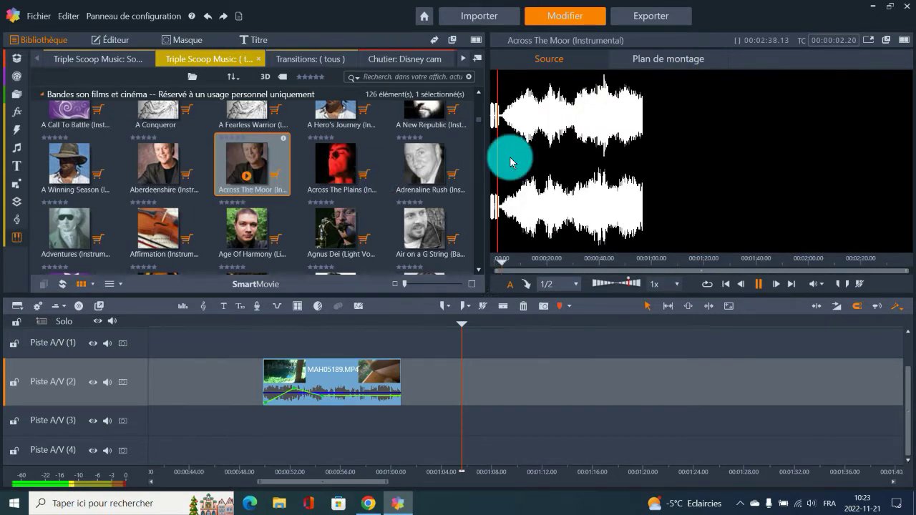
{"action": "left_click", "coordinate": [510, 153]}
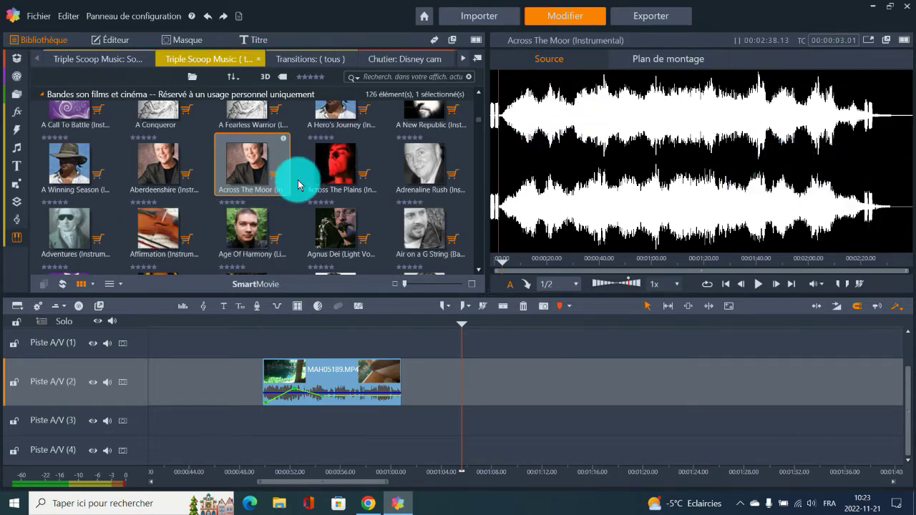
{"action": "left_click", "coordinate": [275, 177]}
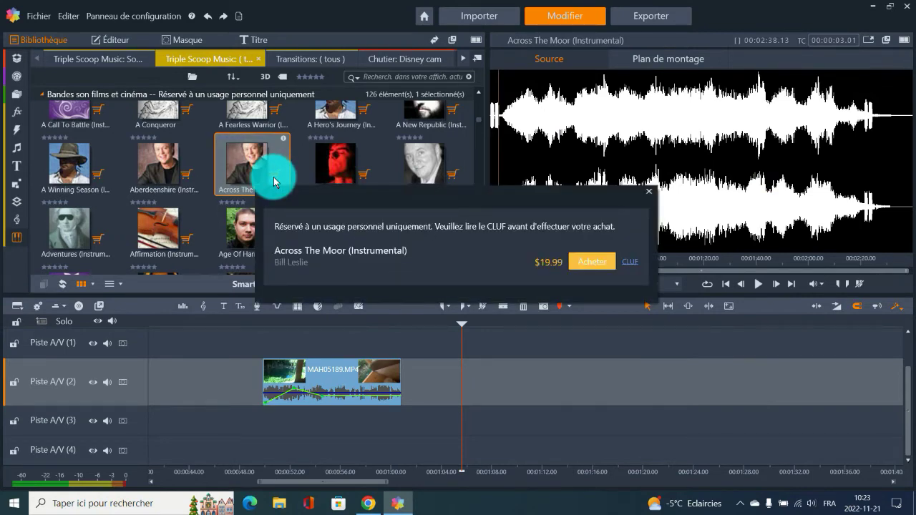
{"action": "left_click", "coordinate": [649, 193]}
View the film's saving options and place the playhead at 00:00:19.08 on the 20220821_105223_HDR.jpg photo.
{"action": "left_click_drag", "start_coordinate": [351, 479], "coordinate": [241, 480]}
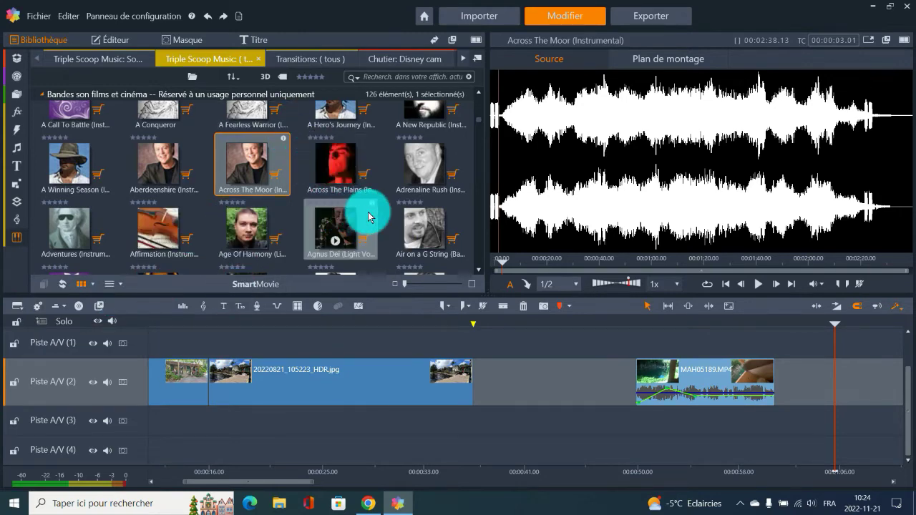
{"action": "left_click", "coordinate": [35, 15]}
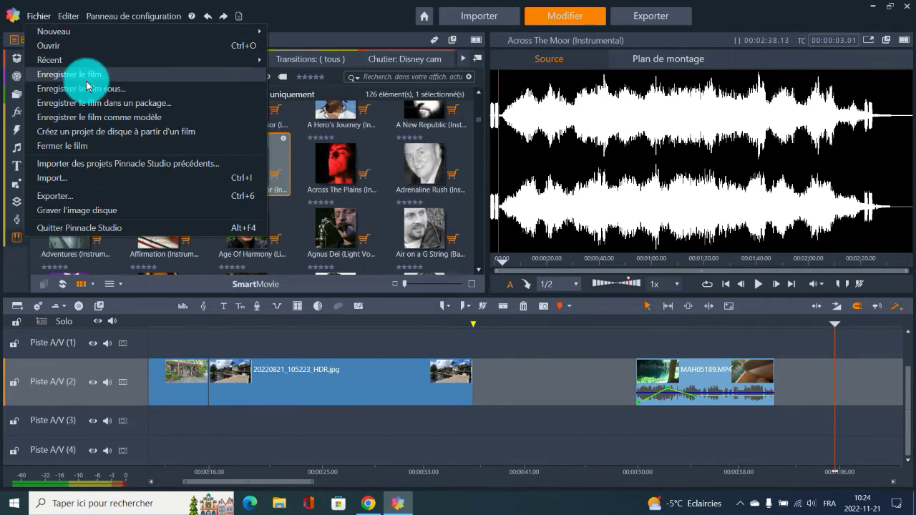
{"action": "mouse_move", "coordinate": [254, 320]}
{"action": "left_mouse_down"}
{"action": "mouse_move", "coordinate": [241, 317]}
{"action": "mouse_move", "coordinate": [251, 316]}
{"action": "mouse_move", "coordinate": [246, 324]}
{"action": "left_mouse_up"}
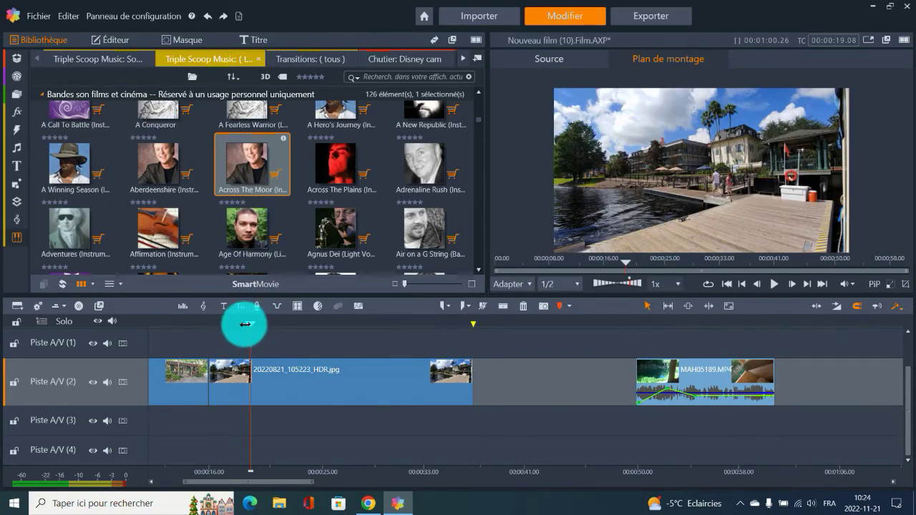
Examine the aspect ratio, size and frame rate choices in the timeline settings and close them without applying anything.
{"action": "left_click", "coordinate": [39, 305]}
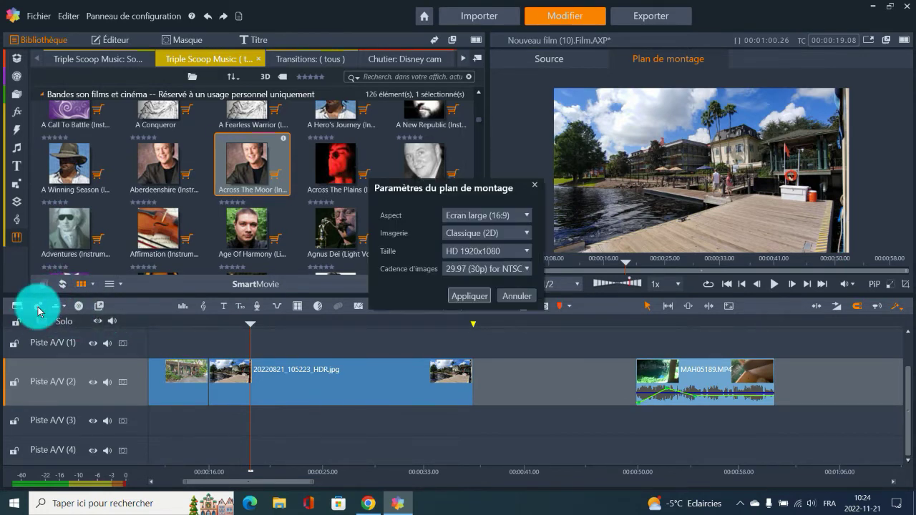
{"action": "left_click", "coordinate": [527, 216]}
{"action": "left_click", "coordinate": [459, 245]}
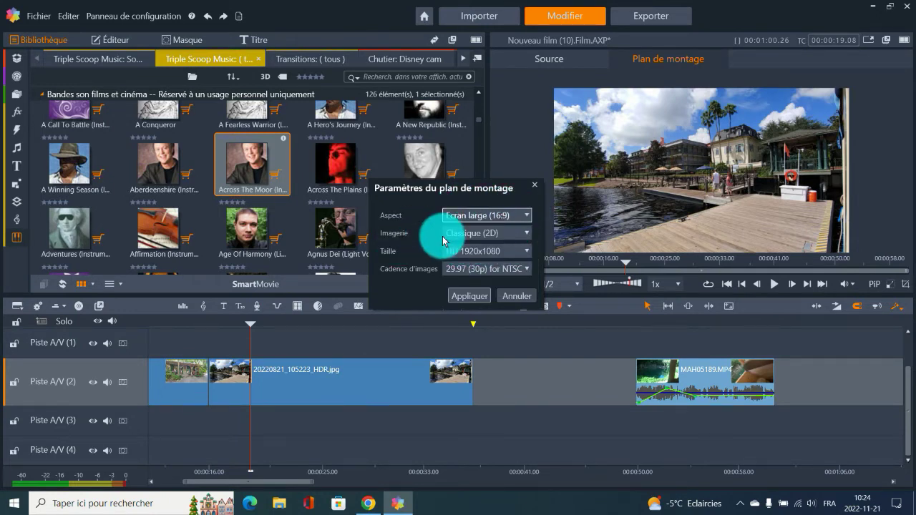
{"action": "left_click", "coordinate": [515, 270]}
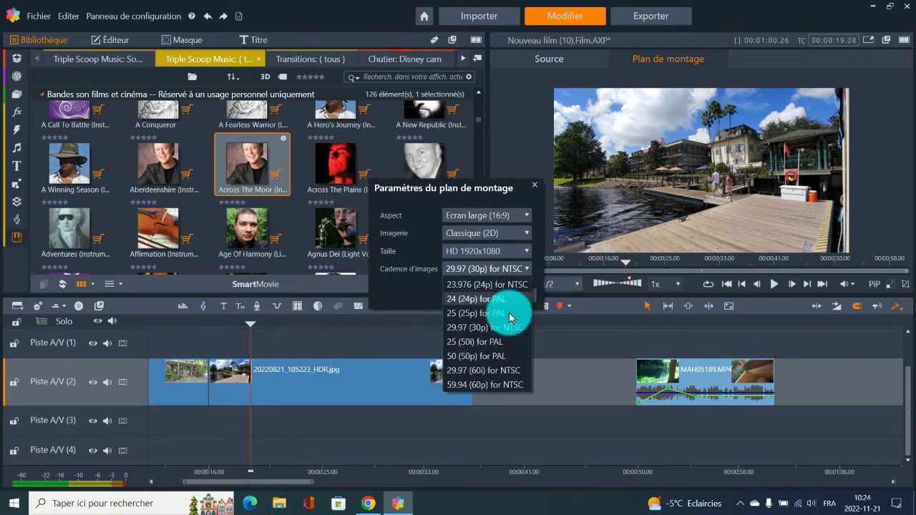
{"action": "left_click", "coordinate": [413, 301]}
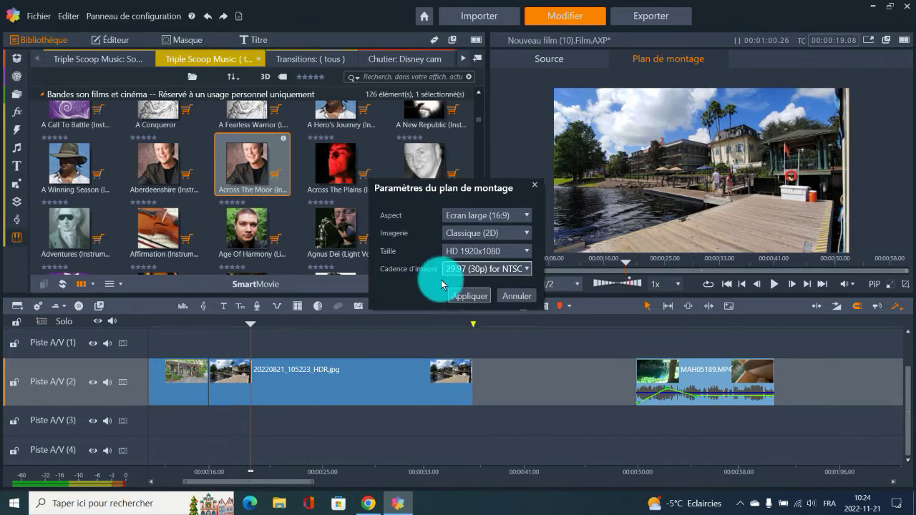
{"action": "left_click", "coordinate": [490, 251]}
{"action": "left_click", "coordinate": [423, 287]}
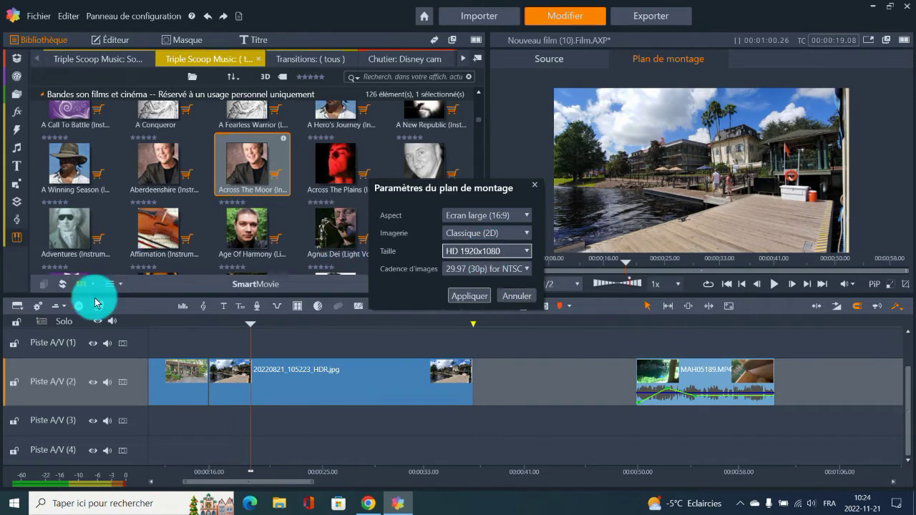
{"action": "left_click", "coordinate": [528, 252]}
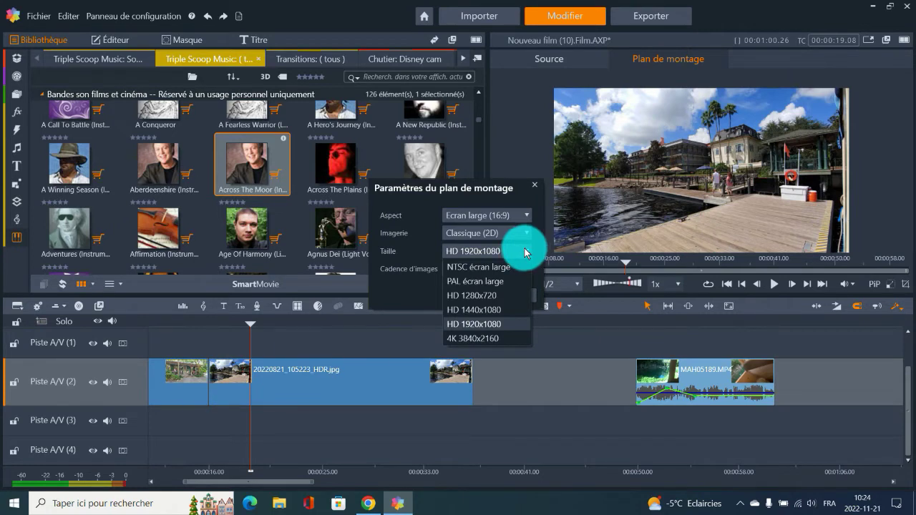
{"action": "left_click", "coordinate": [396, 293]}
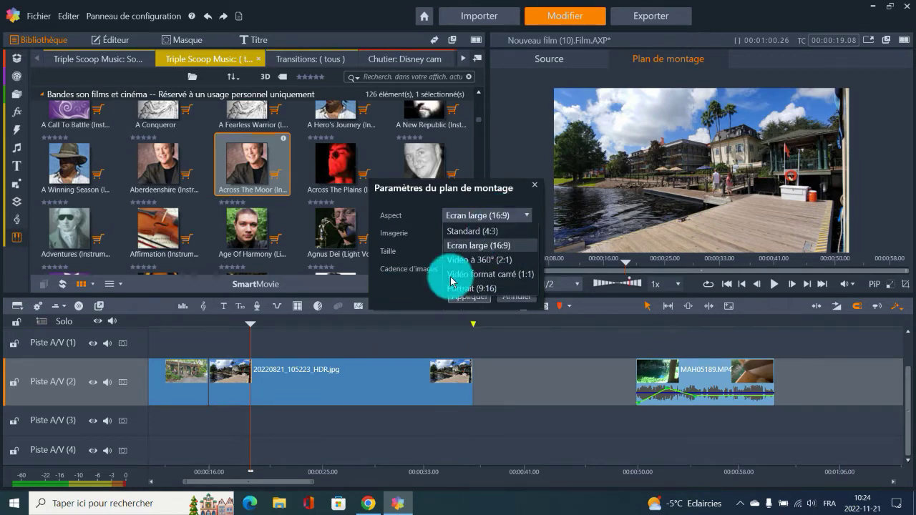
{"action": "left_click", "coordinate": [409, 285]}
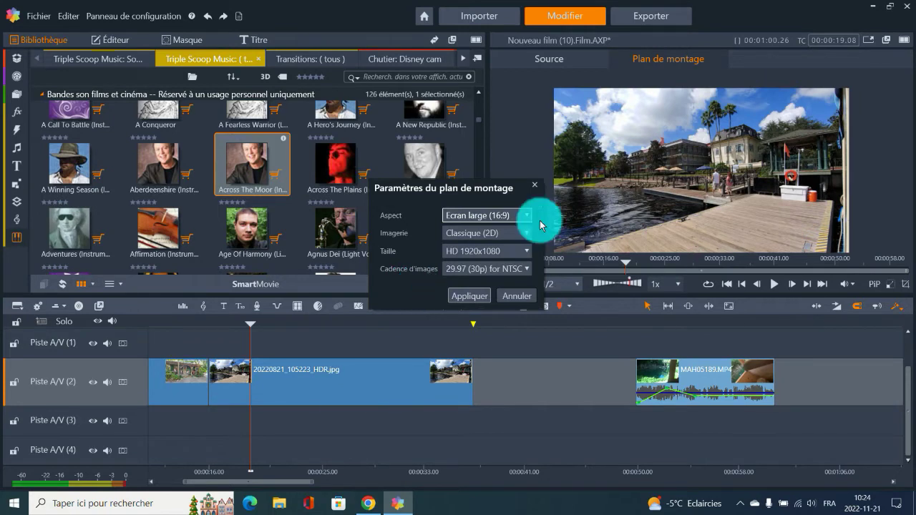
{"action": "left_click", "coordinate": [525, 296]}
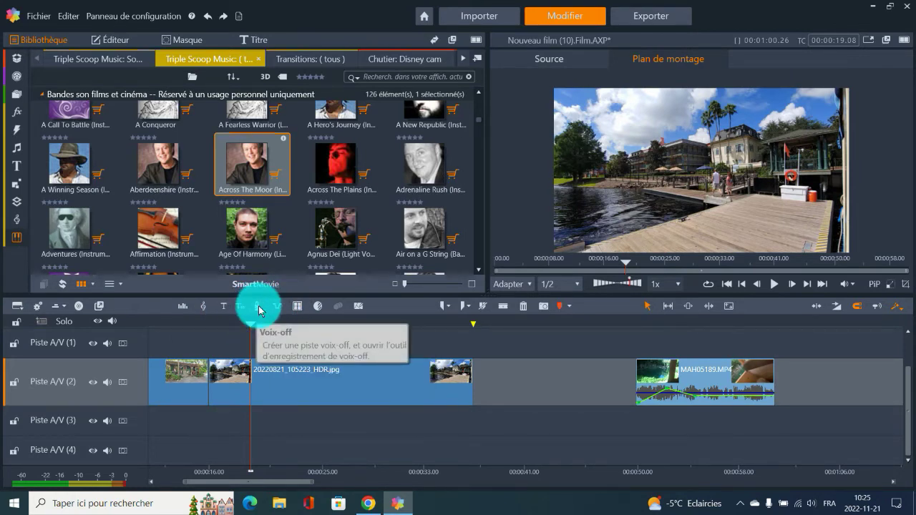
View the multi-camera import window with its camera and audio tracks, and close it.
{"action": "left_click", "coordinate": [297, 308]}
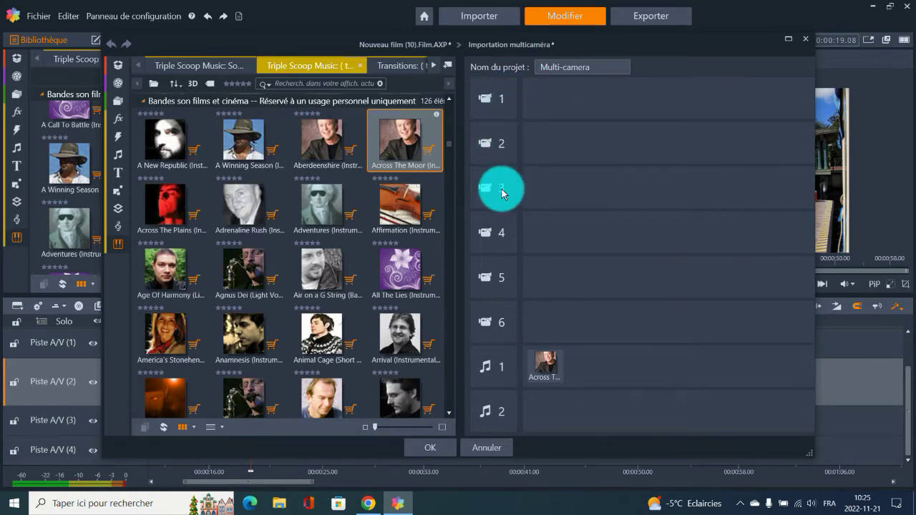
{"action": "left_click", "coordinate": [804, 44]}
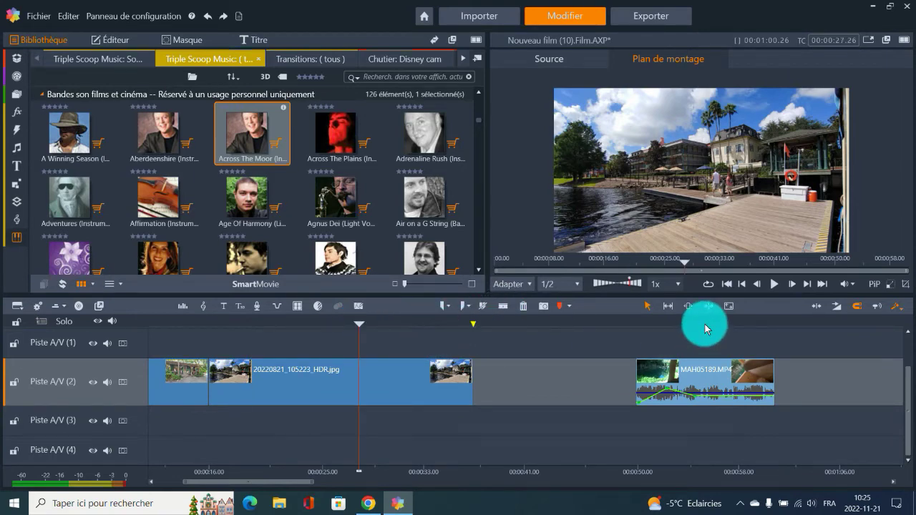
Split the MAH05189.MP4 clip at 00:00:58.14, delete the part after the cut, and place the playhead at 00:00:51.02.
{"action": "left_click_drag", "start_coordinate": [704, 329], "coordinate": [745, 323]}
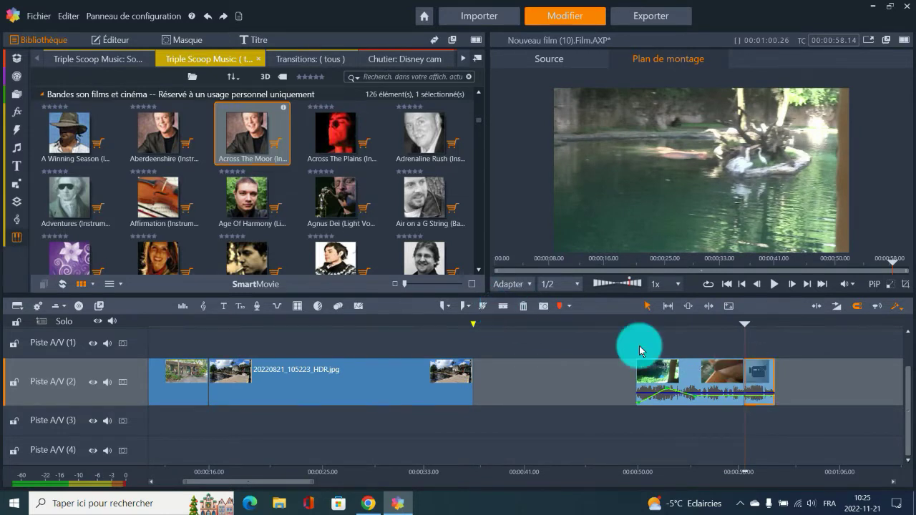
{"action": "left_click_drag", "start_coordinate": [749, 381], "coordinate": [764, 413]}
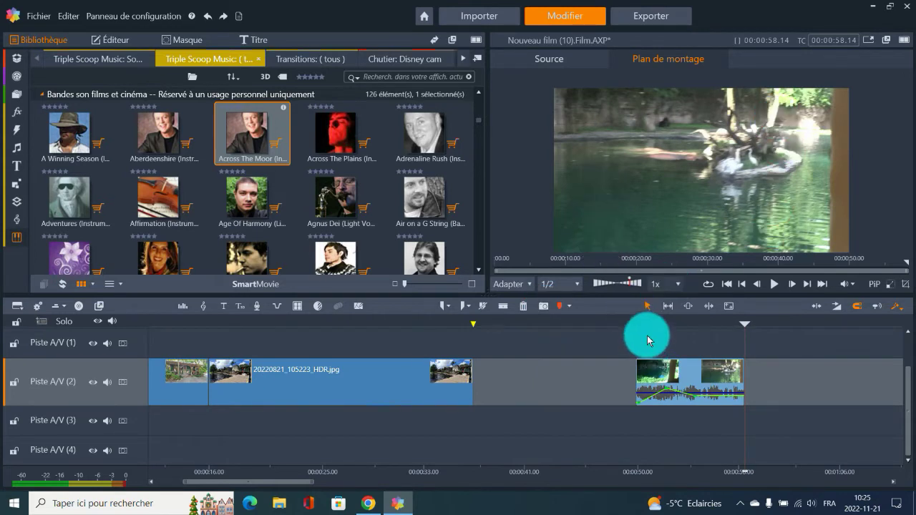
{"action": "left_click", "coordinate": [650, 322]}
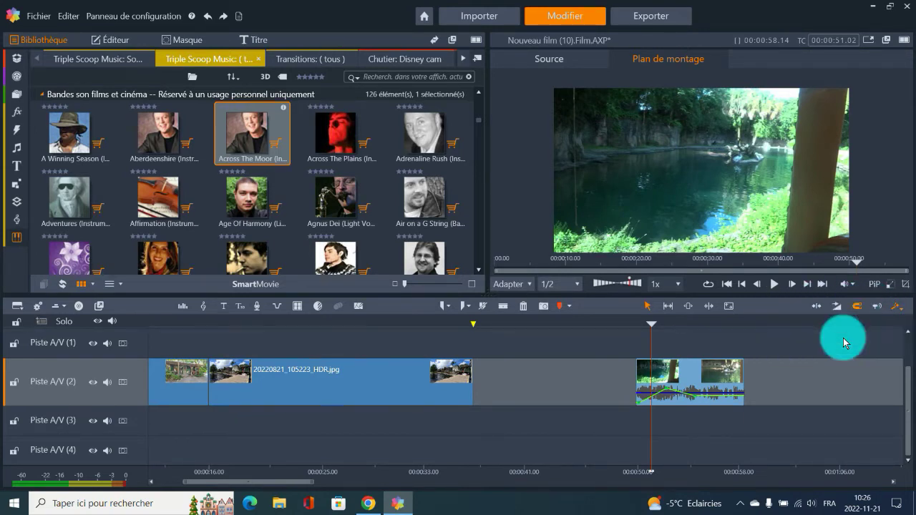
Try moving the 20220821_105223_HDR.jpg photo to 00:00:20.14 and 00:00:19.09 on Piste A/V (2), and place its start at 00:00:22.28.
{"action": "left_click", "coordinate": [310, 381]}
{"action": "left_click_drag", "start_coordinate": [310, 381], "coordinate": [343, 382]}
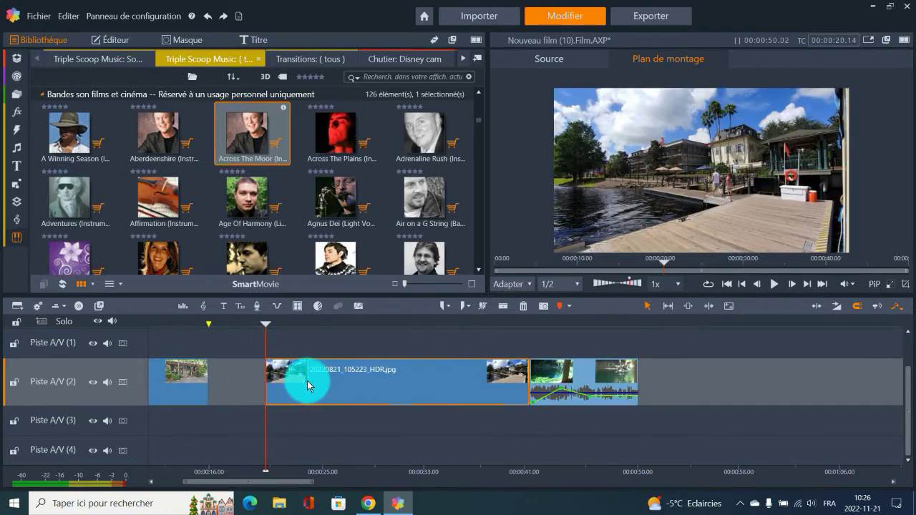
{"action": "mouse_move", "coordinate": [324, 393]}
{"action": "left_mouse_down"}
{"action": "mouse_move", "coordinate": [275, 398]}
{"action": "mouse_move", "coordinate": [302, 384]}
{"action": "mouse_move", "coordinate": [337, 389]}
{"action": "left_mouse_up"}
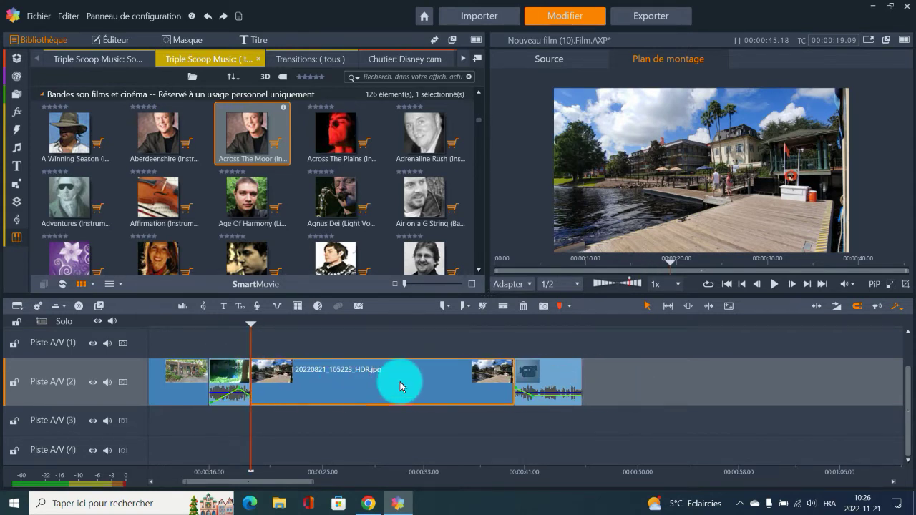
{"action": "left_click_drag", "start_coordinate": [400, 387], "coordinate": [477, 370]}
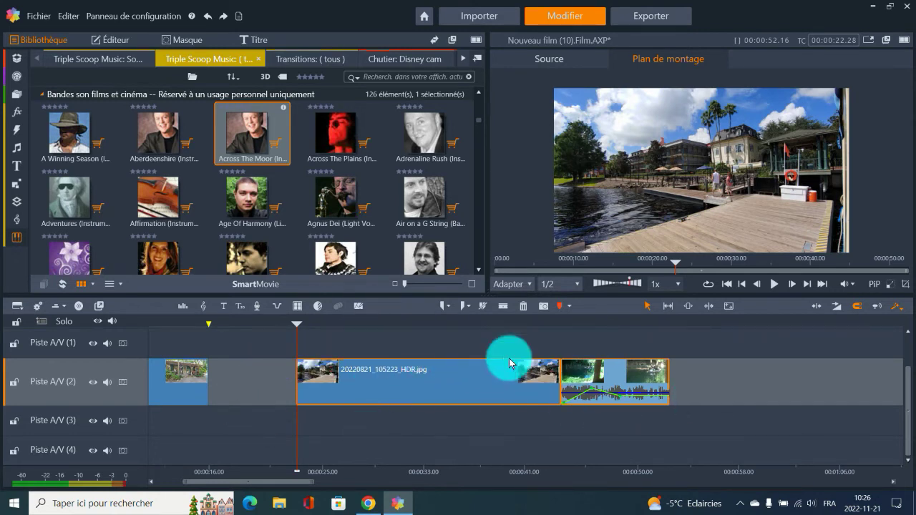
Keyframe the 20220821_105223_HDR.jpg photo at 00:00:30.00 with size 76.9, horizontal position -11.5 and vertical position 11.6, and move the playhead to 00:00:25.28.
{"action": "double_click", "coordinate": [407, 381]}
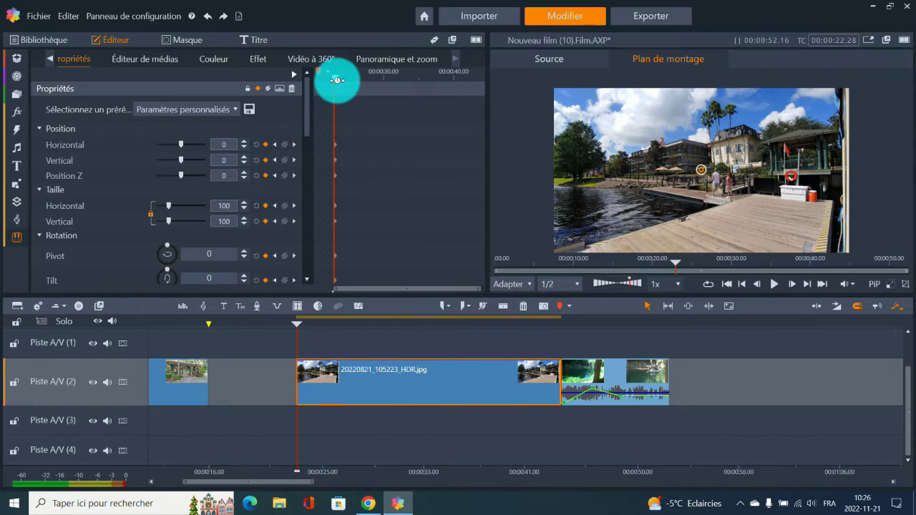
{"action": "left_click_drag", "start_coordinate": [336, 80], "coordinate": [383, 80]}
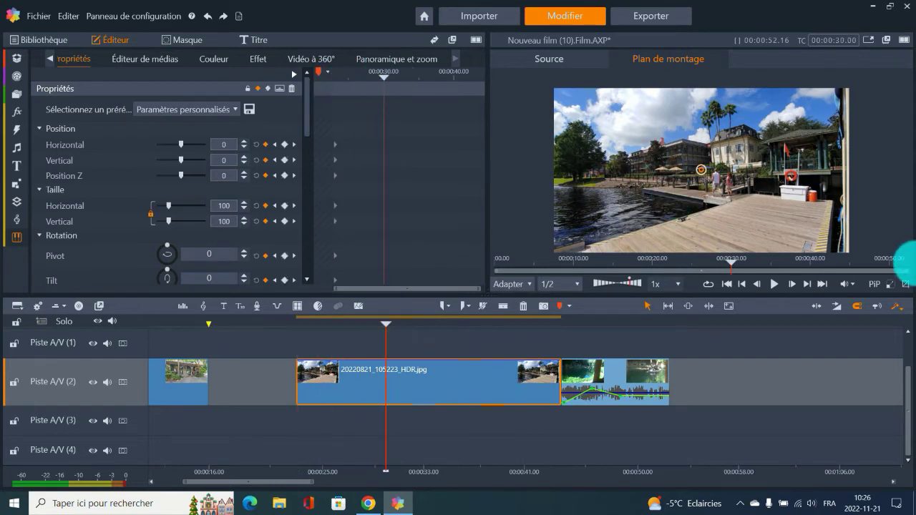
{"action": "left_click", "coordinate": [887, 290]}
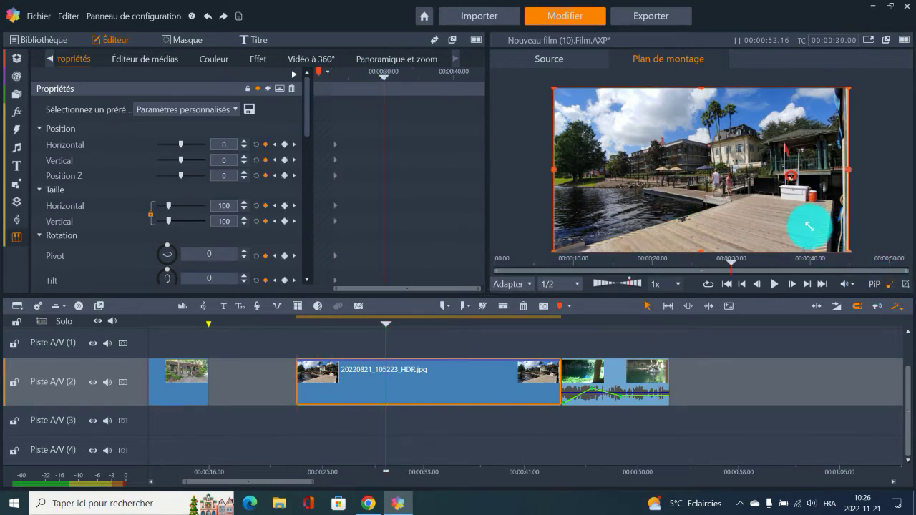
{"action": "left_click_drag", "start_coordinate": [794, 220], "coordinate": [797, 221]}
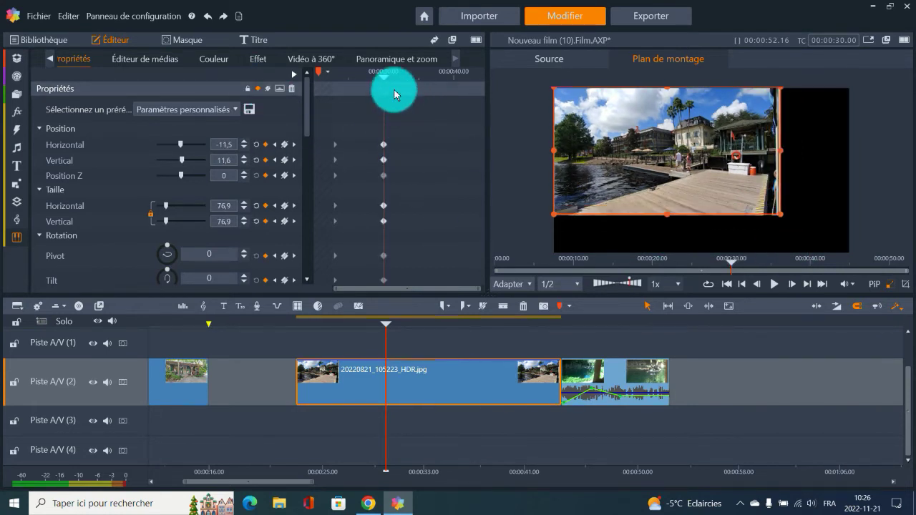
{"action": "left_click_drag", "start_coordinate": [383, 79], "coordinate": [355, 84]}
Undo the photo's resize and its property keyframes, and return the playhead to 00:00:22.28.
{"action": "left_click", "coordinate": [208, 17]}
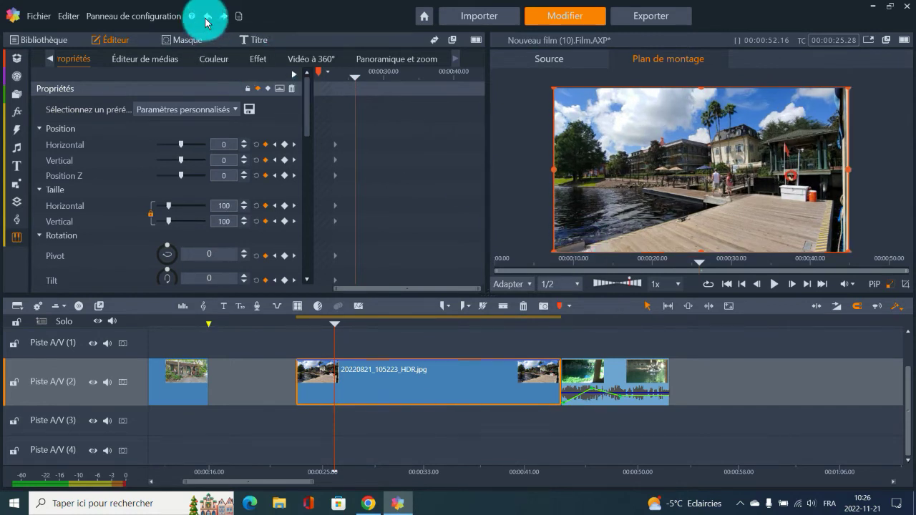
{"action": "left_click", "coordinate": [207, 17]}
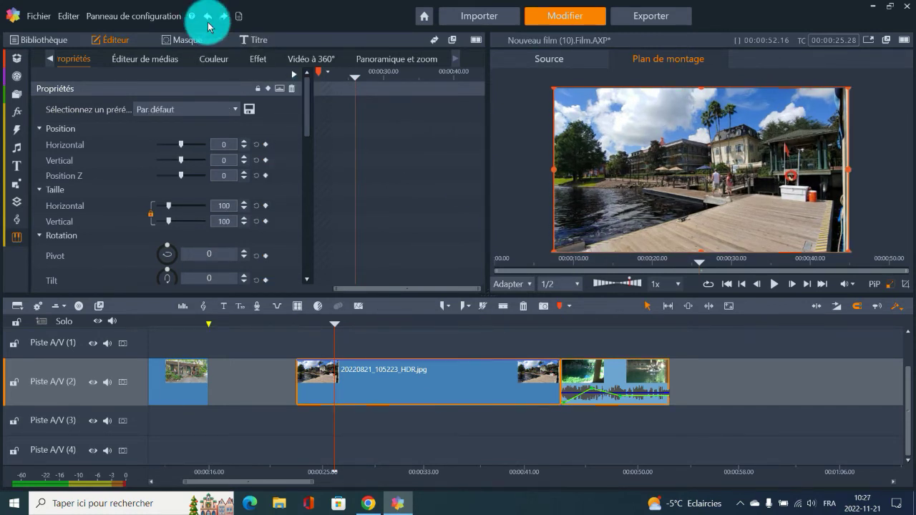
{"action": "left_click_drag", "start_coordinate": [355, 76], "coordinate": [333, 78]}
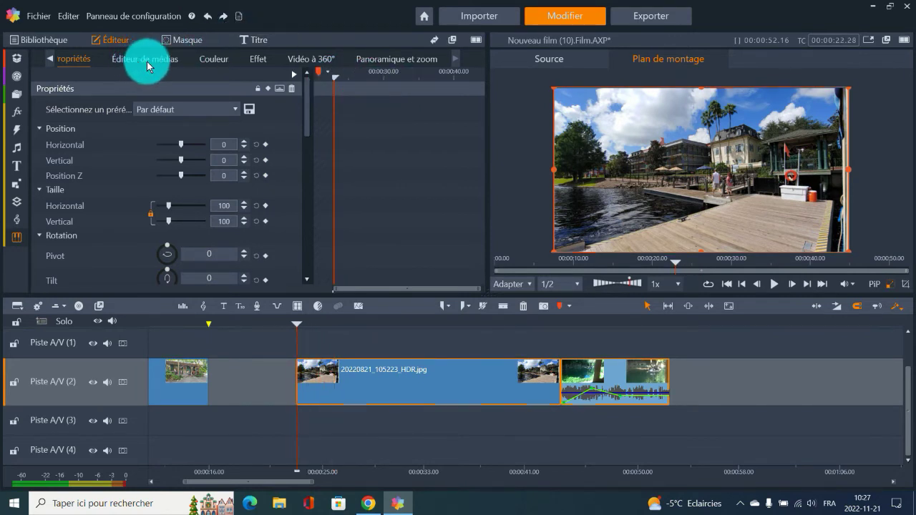
View the media editing, colour grading and effect categories available for the photo.
{"action": "left_click", "coordinate": [170, 60]}
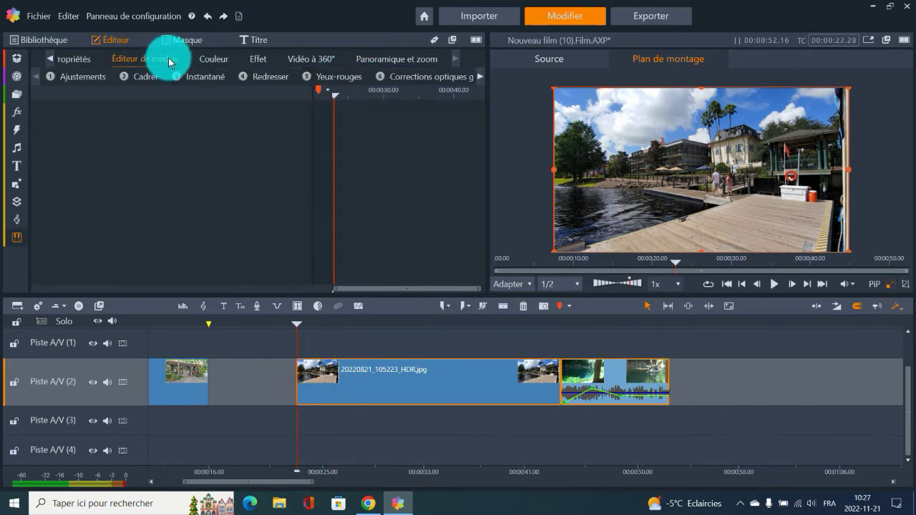
{"action": "left_click", "coordinate": [207, 59]}
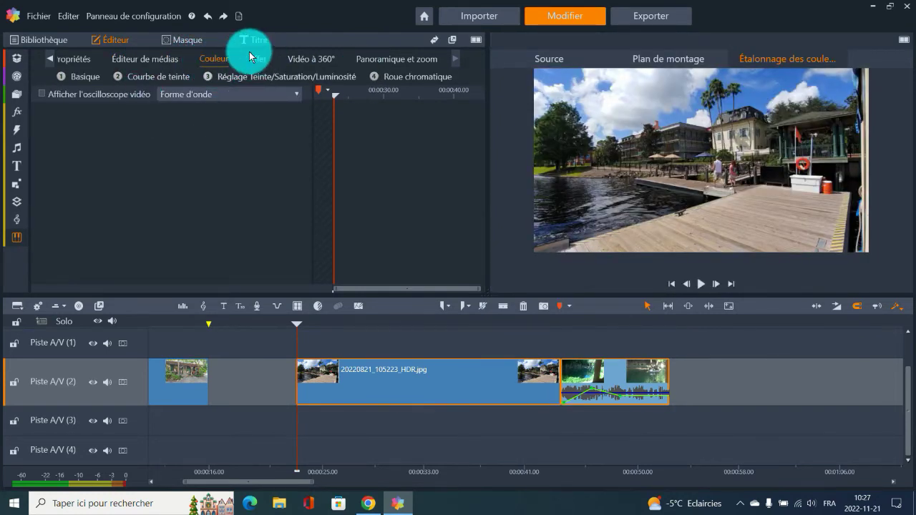
{"action": "left_click", "coordinate": [257, 58]}
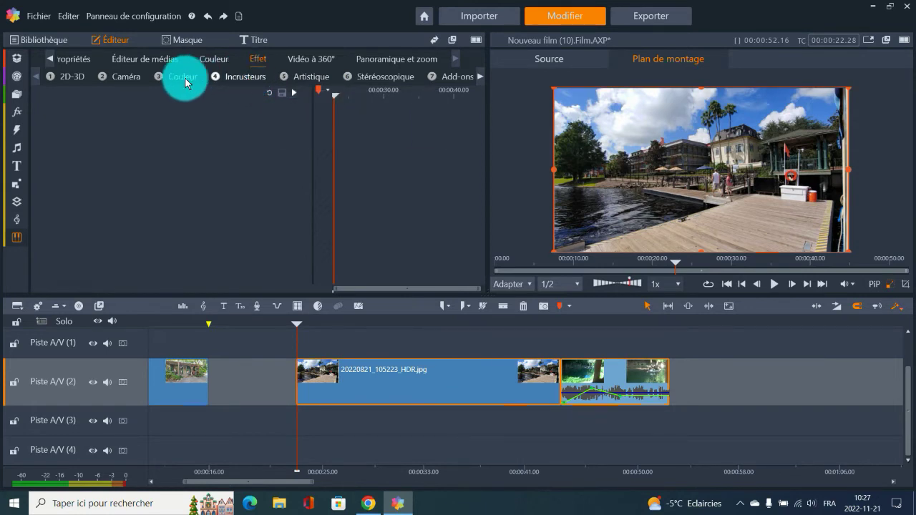
Preview the keying effects in the Incrusteurs category, including Studio Incrustateur Couleur, on the photo without applying one.
{"action": "left_click", "coordinate": [244, 79]}
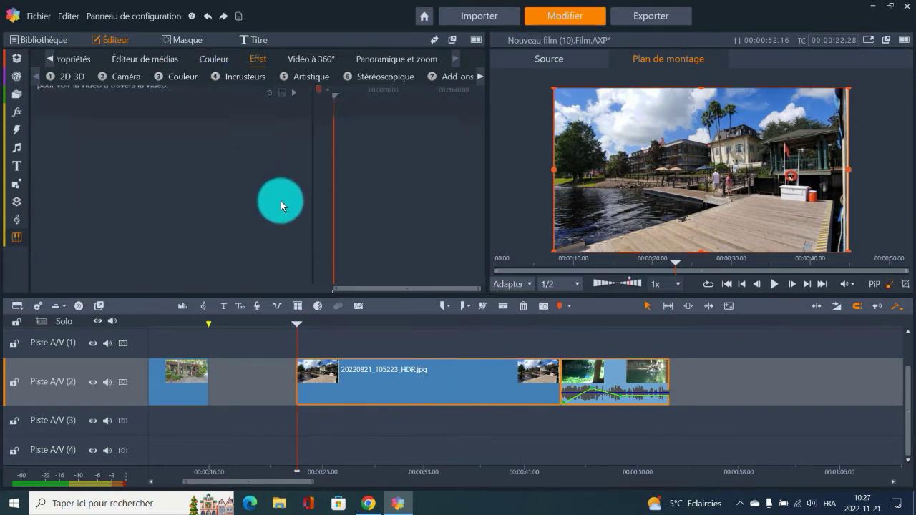
{"action": "left_click", "coordinate": [260, 118]}
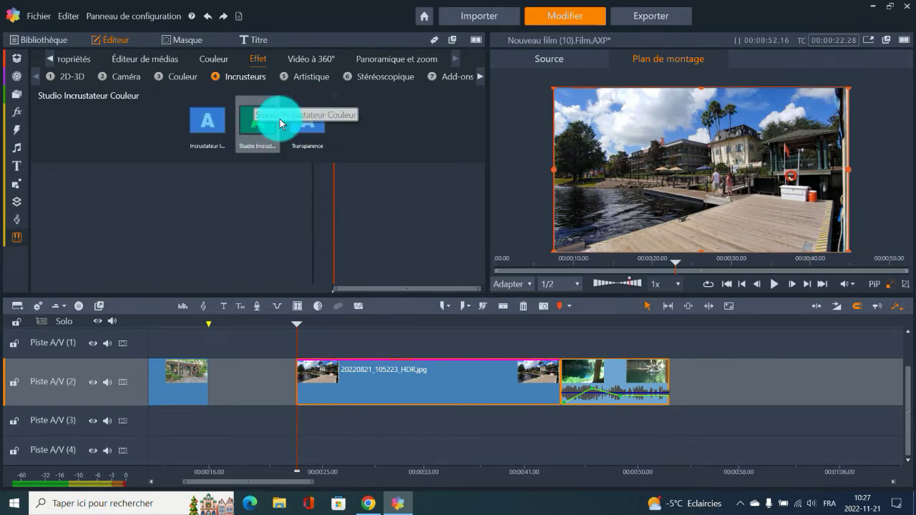
{"action": "left_click", "coordinate": [309, 166]}
{"action": "left_click", "coordinate": [311, 132]}
{"action": "left_click", "coordinate": [264, 123]}
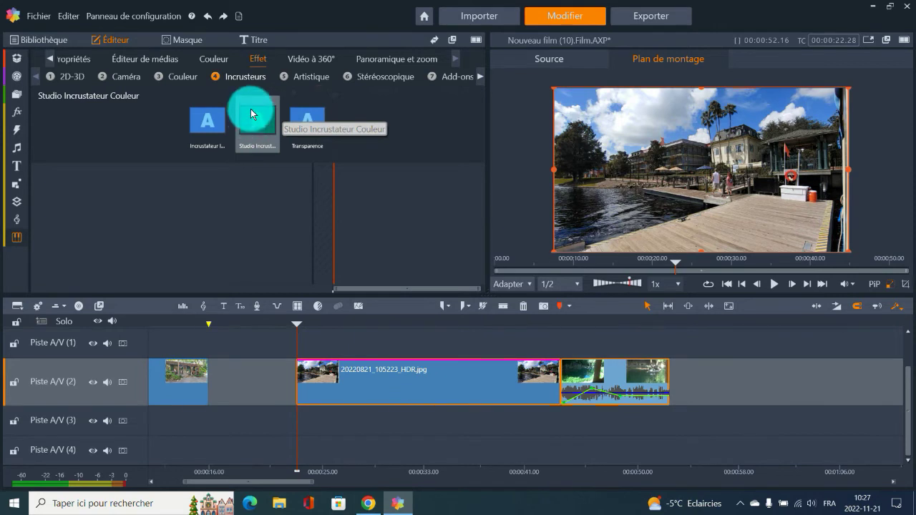
{"action": "left_click", "coordinate": [313, 210]}
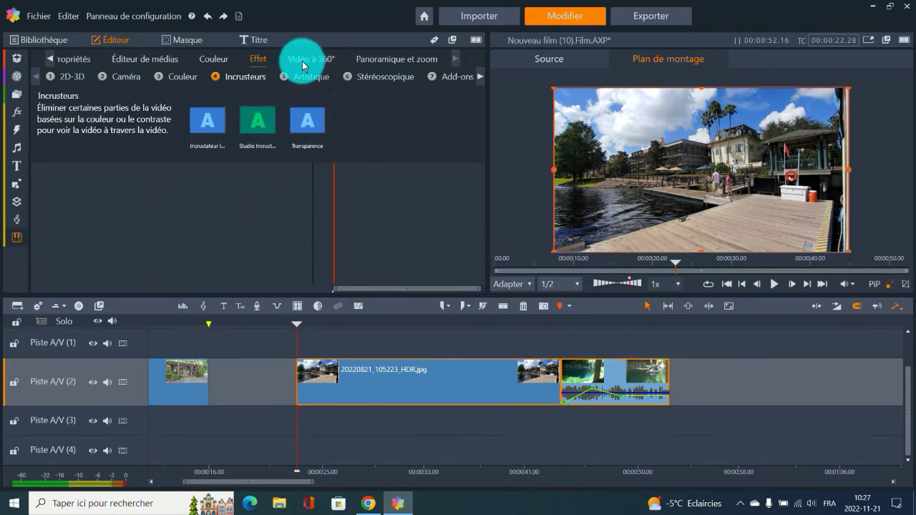
View the Vidéo à 360° tools and the Panoramique et zoom settings for the photo.
{"action": "left_click", "coordinate": [348, 65]}
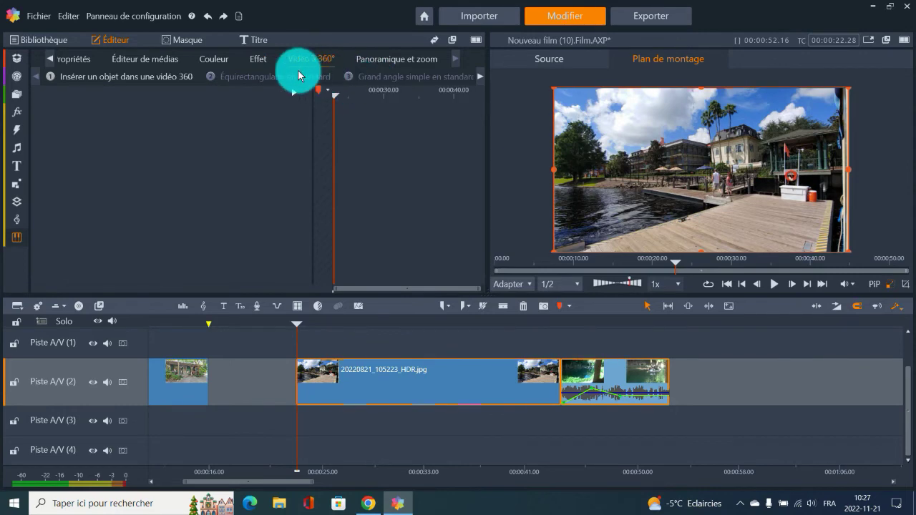
{"action": "left_click", "coordinate": [401, 62]}
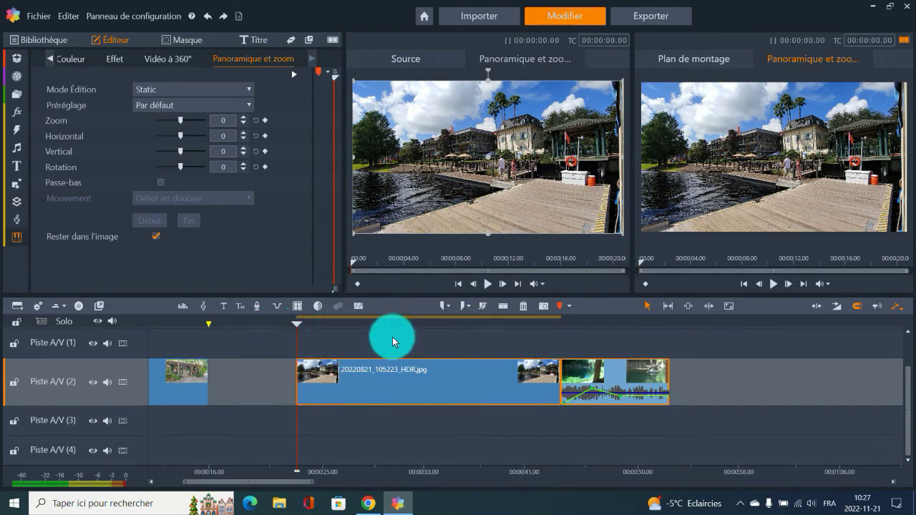
Place the playhead at 00:00:47.22 over the video clip and switch back to a single preview.
{"action": "left_click_drag", "start_coordinate": [277, 486], "coordinate": [212, 478]}
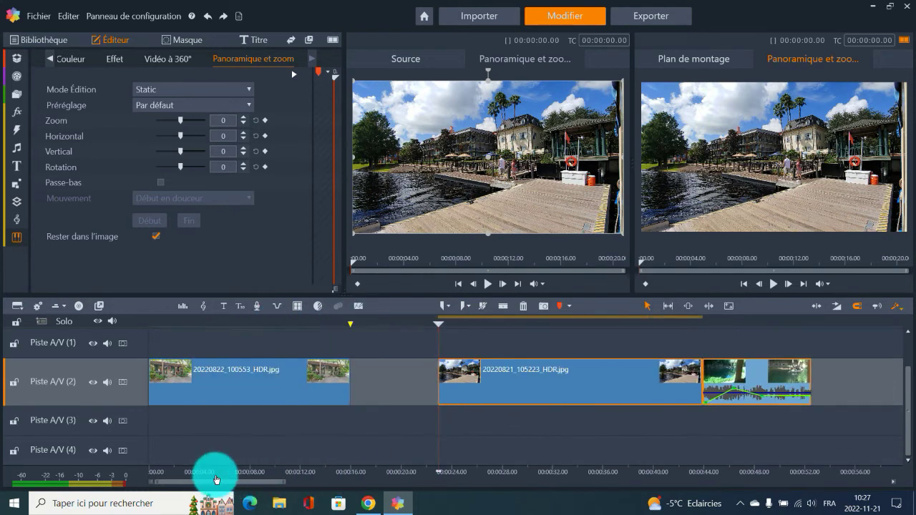
{"action": "left_click", "coordinate": [750, 321]}
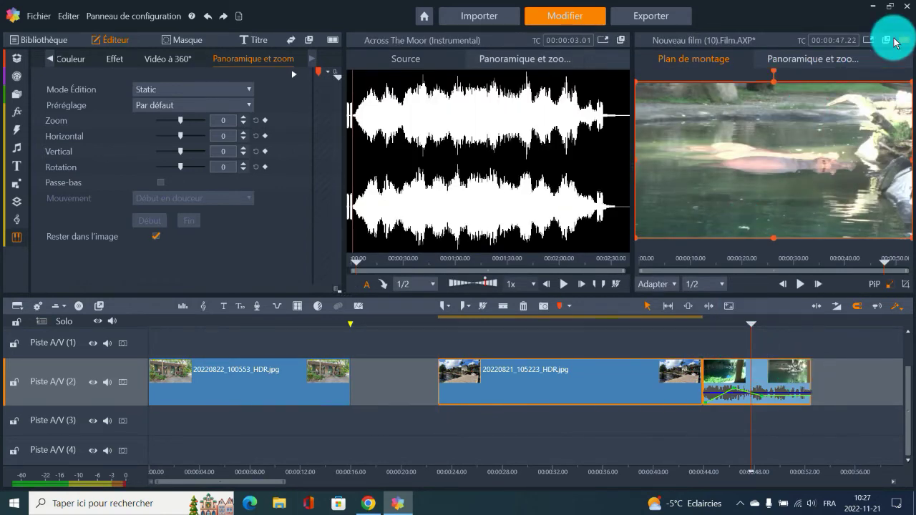
{"action": "left_click", "coordinate": [902, 41]}
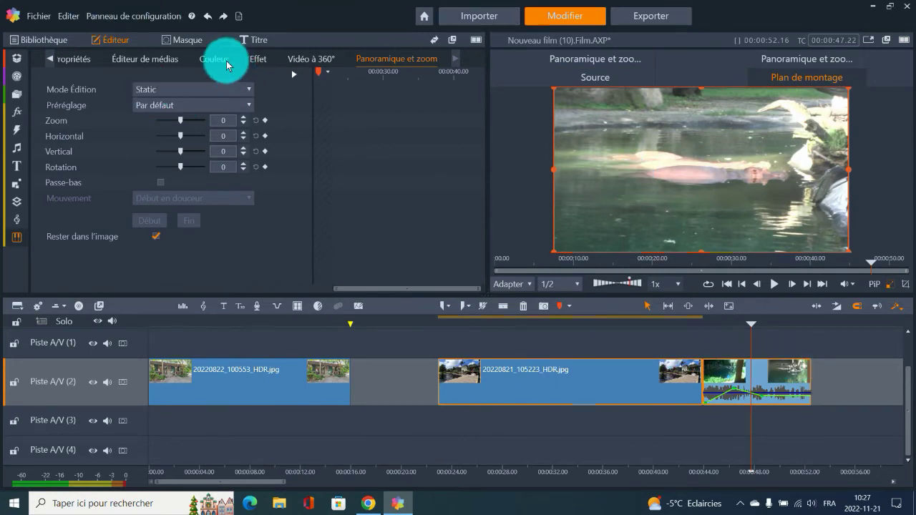
View the mask options and the video clip's Remappage temporel commands, and clear the clip selection.
{"action": "left_click", "coordinate": [176, 44]}
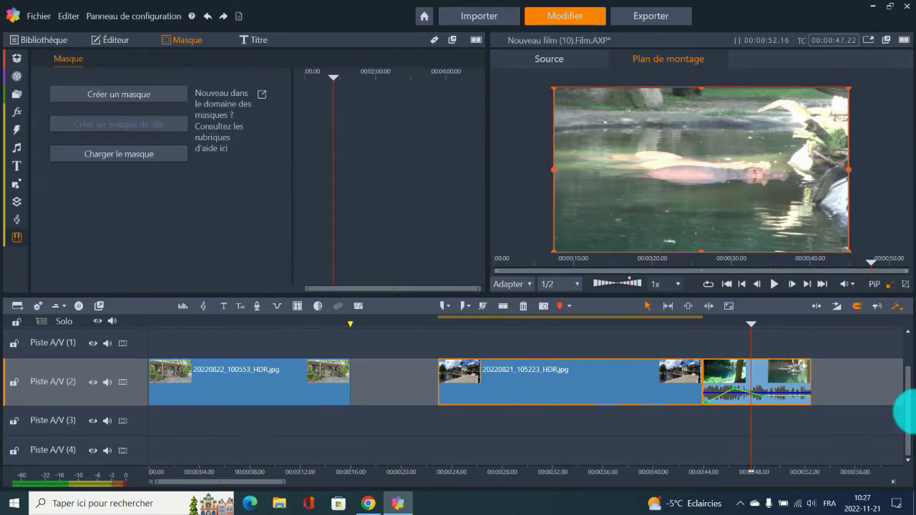
{"action": "right_click", "coordinate": [772, 379]}
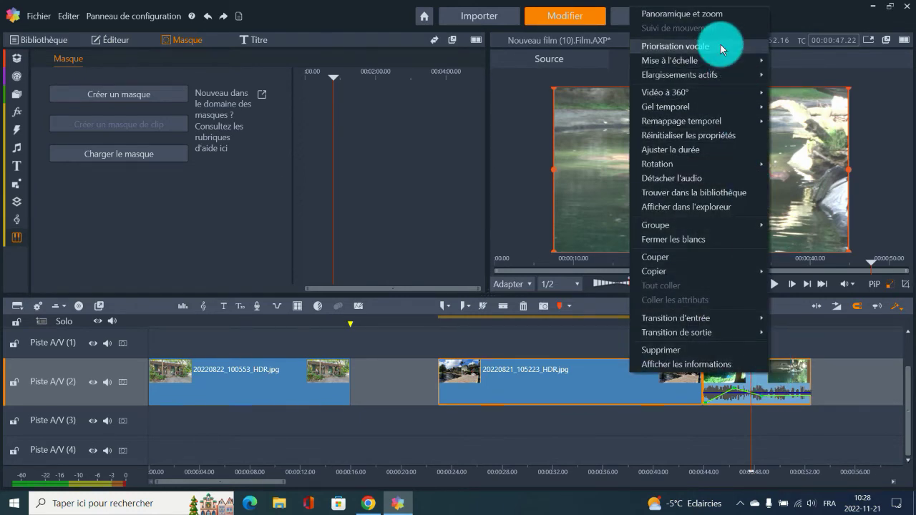
{"action": "mouse_move", "coordinate": [698, 124]}
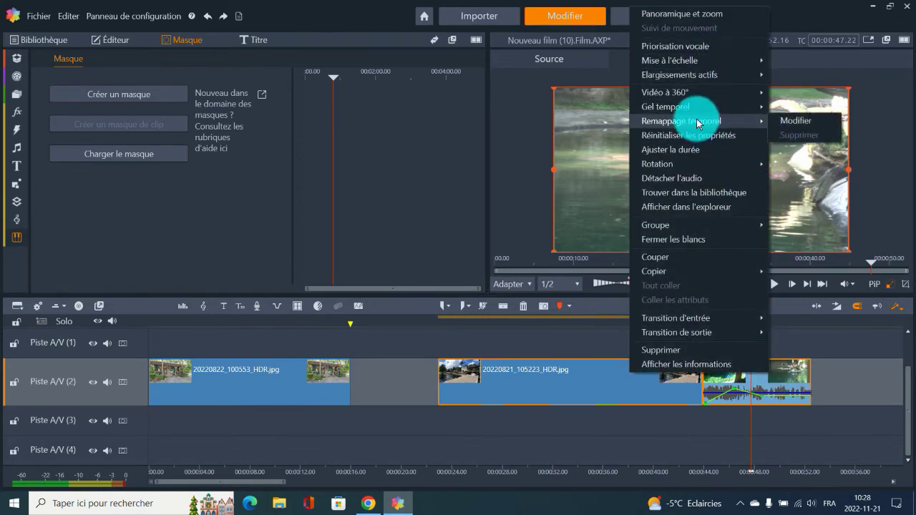
{"action": "left_click", "coordinate": [871, 375]}
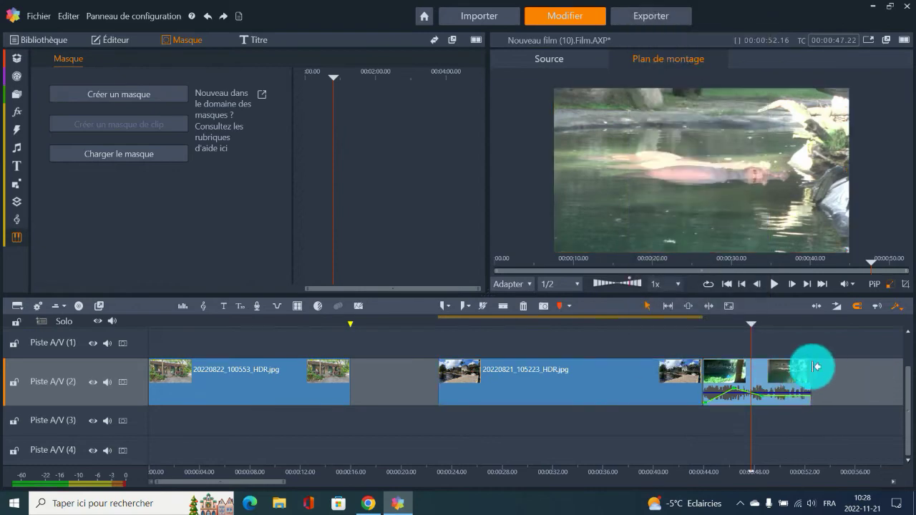
Place the playhead at 00:00:47.06 and open the Remappage temporel settings for the last video clip on Piste A/V (2).
{"action": "left_click_drag", "start_coordinate": [734, 373], "coordinate": [724, 373]}
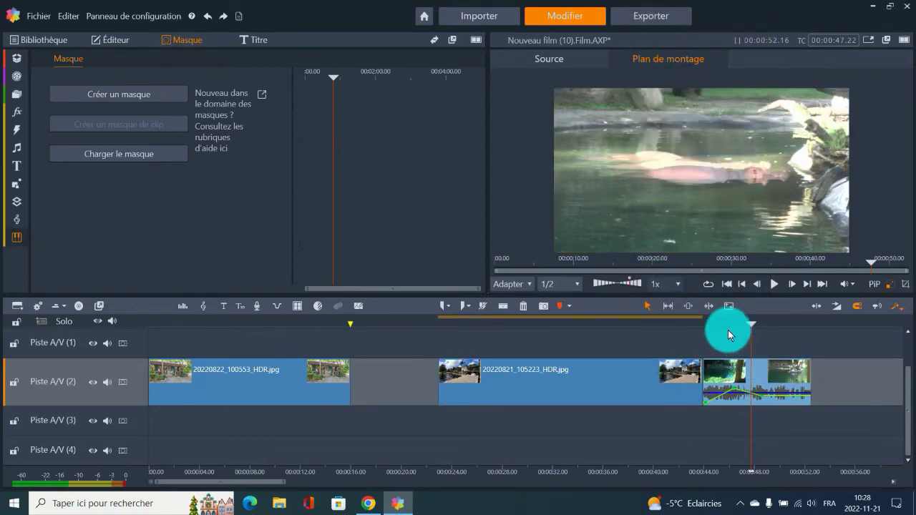
{"action": "mouse_move", "coordinate": [728, 329]}
{"action": "left_mouse_down"}
{"action": "mouse_move", "coordinate": [716, 320]}
{"action": "mouse_move", "coordinate": [744, 327]}
{"action": "left_mouse_up"}
{"action": "right_click", "coordinate": [770, 375]}
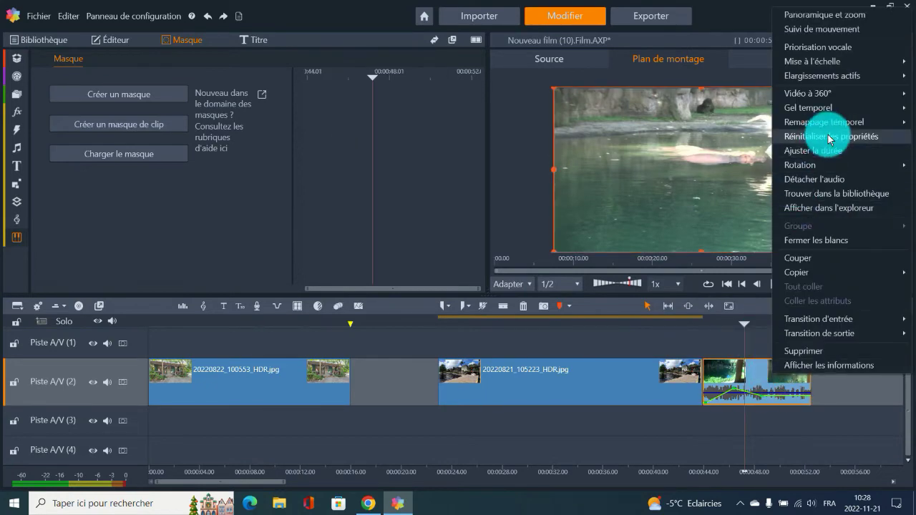
{"action": "mouse_move", "coordinate": [809, 123]}
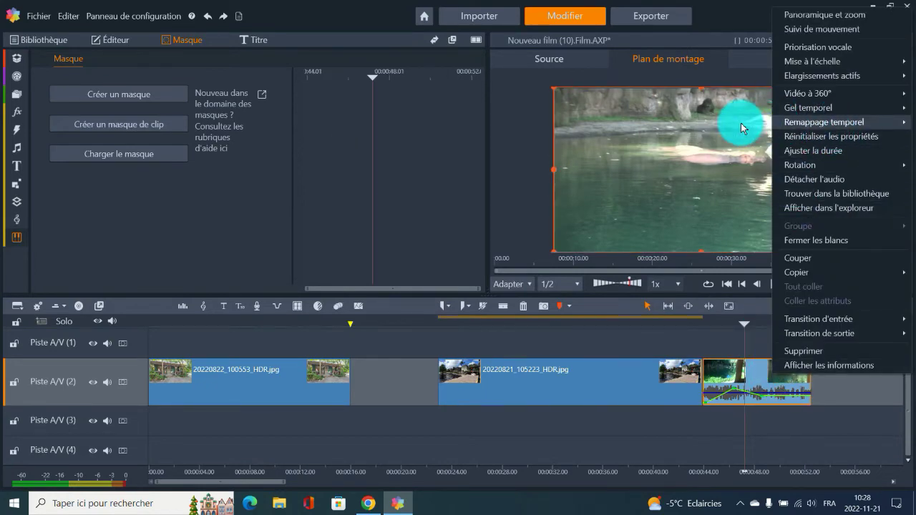
{"action": "left_click", "coordinate": [726, 121]}
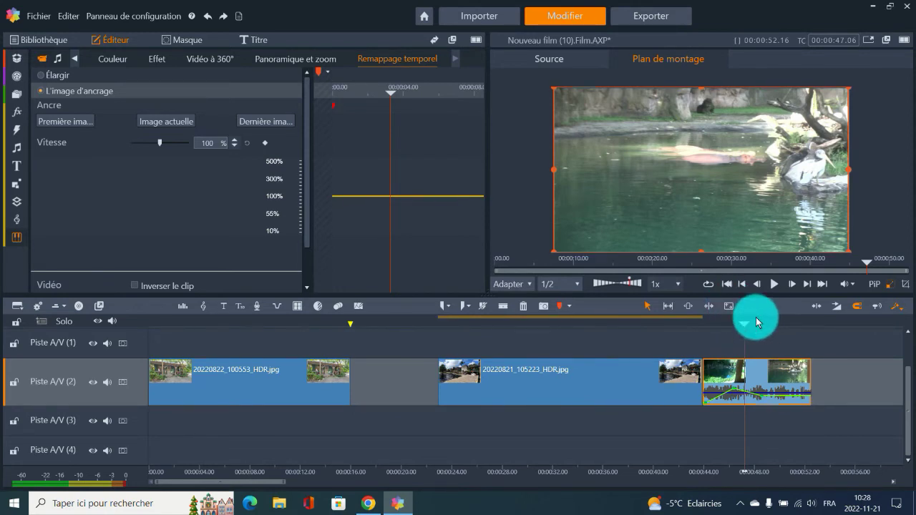
Place the playhead at 00:00:46.05 and hide the clip's resize handles in the preview.
{"action": "left_click", "coordinate": [731, 321]}
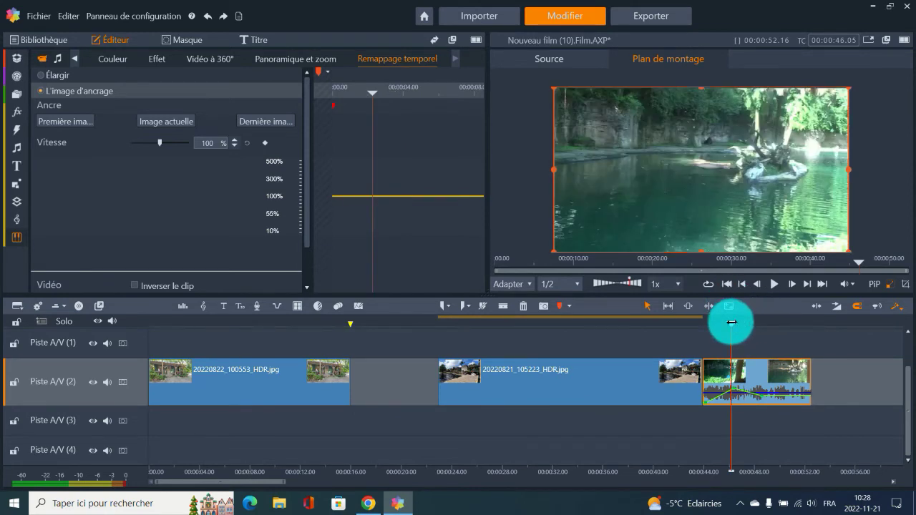
{"action": "left_click", "coordinate": [880, 284]}
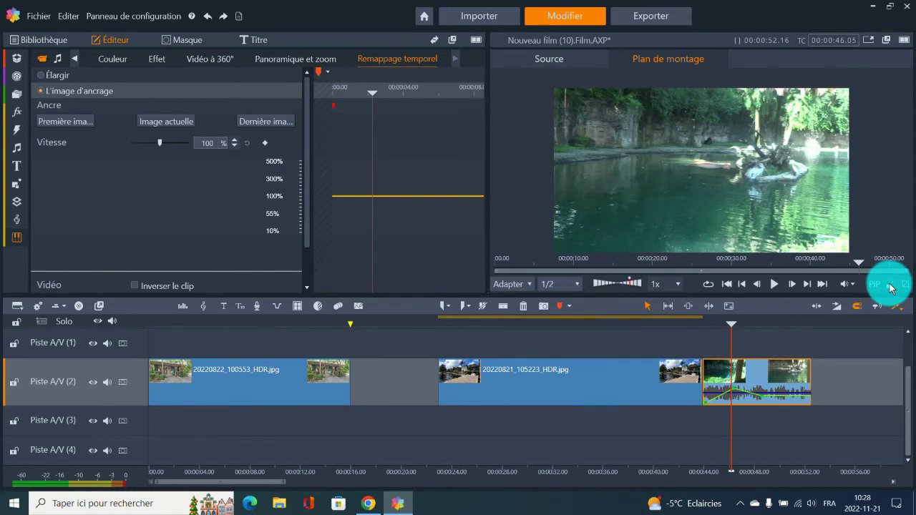
Show the mask creation choices for the video clip and place the playhead at 00:00:26.09 over the photo.
{"action": "left_click", "coordinate": [183, 41]}
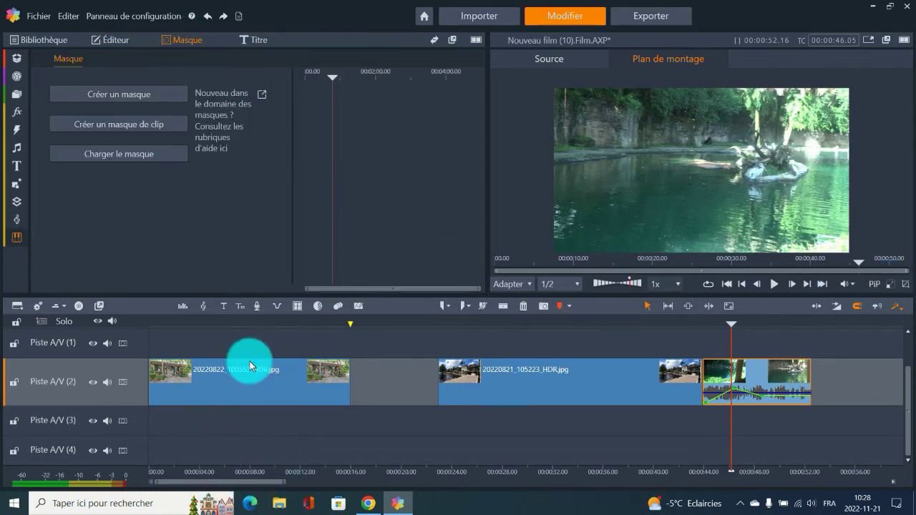
{"action": "left_click", "coordinate": [480, 324]}
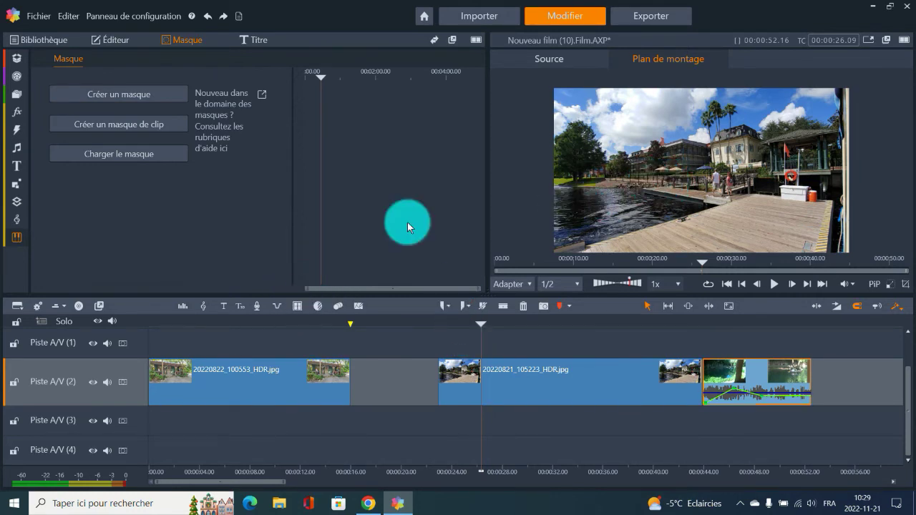
{"action": "left_click", "coordinate": [17, 93]}
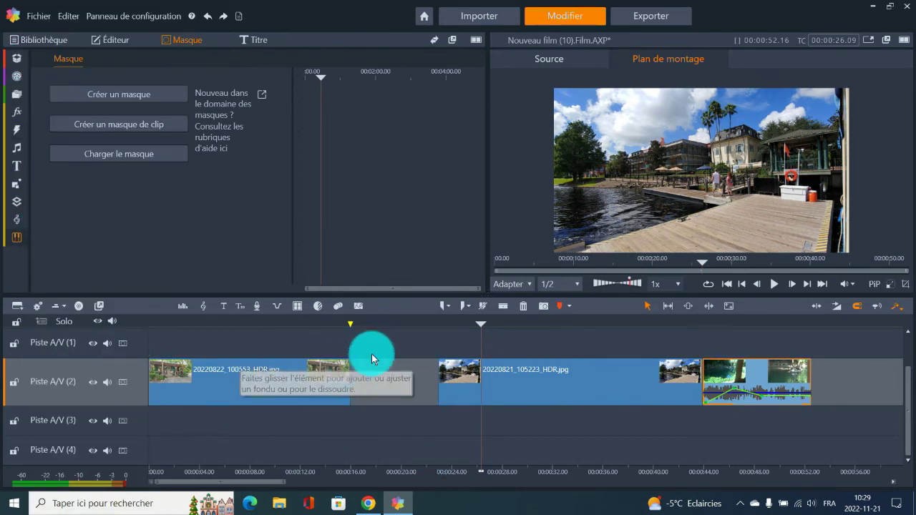
Open the film's export settings despite the gaps in the project and set the export format to MPEG-4 Visual.
{"action": "left_click", "coordinate": [663, 21]}
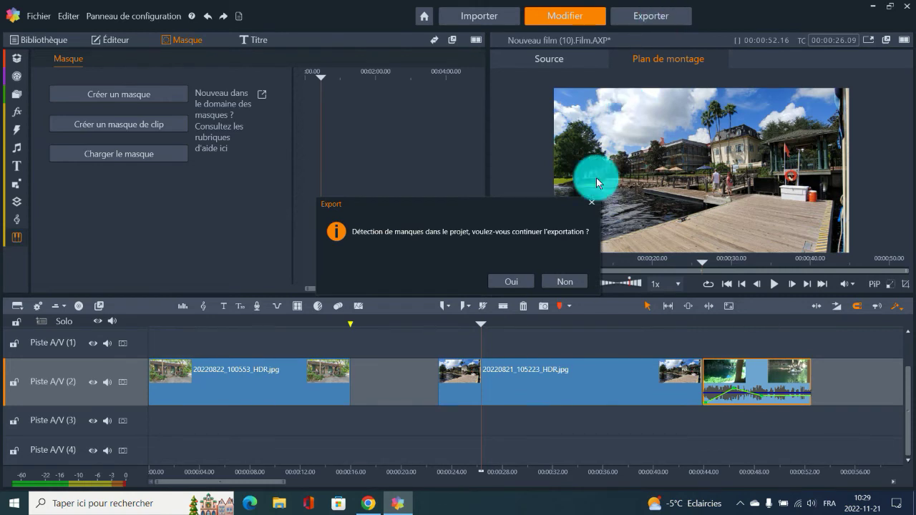
{"action": "left_click", "coordinate": [507, 281]}
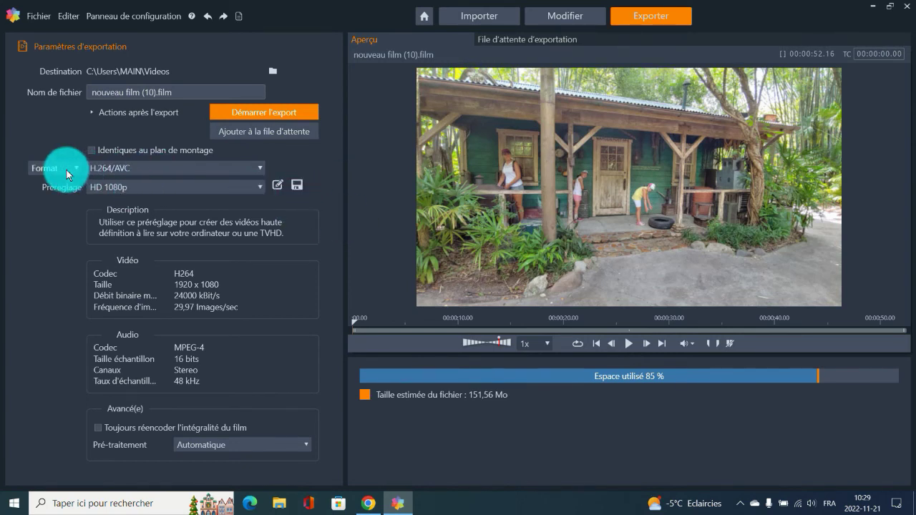
{"action": "left_click", "coordinate": [183, 169]}
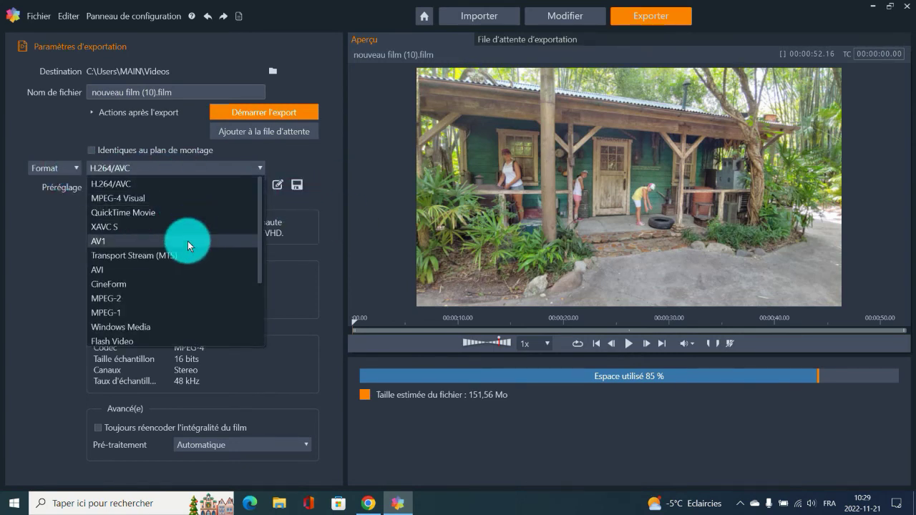
{"action": "scroll", "coordinate": [153, 287], "scroll_direction": "down", "scroll_amount": 2}
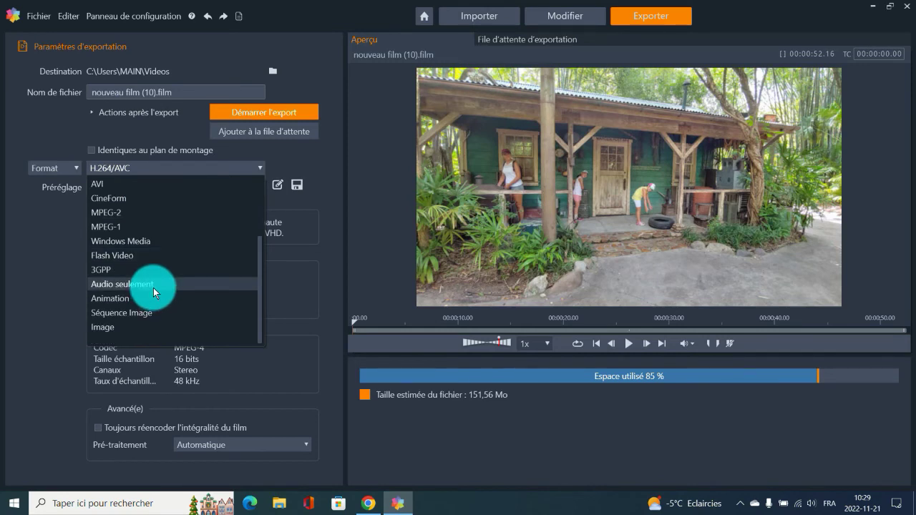
{"action": "scroll", "coordinate": [153, 287], "scroll_direction": "up", "scroll_amount": 2}
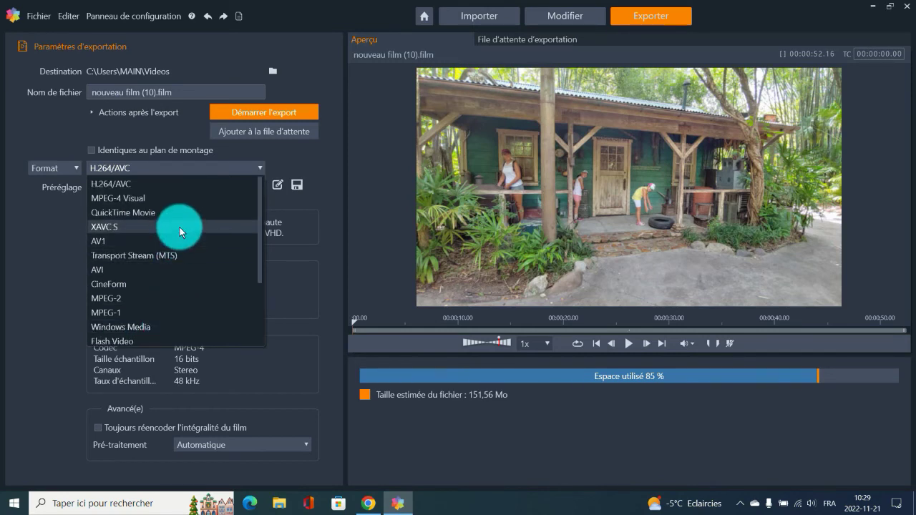
{"action": "left_click", "coordinate": [147, 199]}
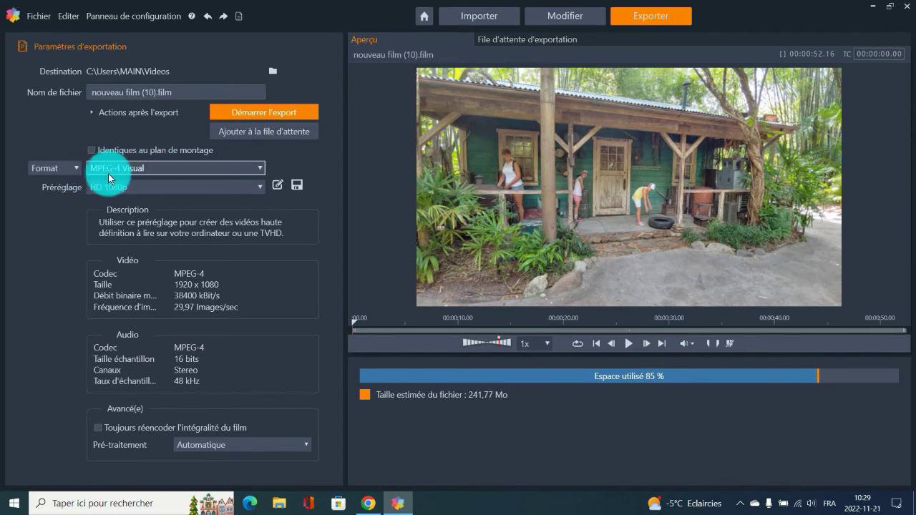
View the quality presets available for MPEG-4 Visual and the choices for listing outputs by format, extension or player.
{"action": "left_click", "coordinate": [171, 184]}
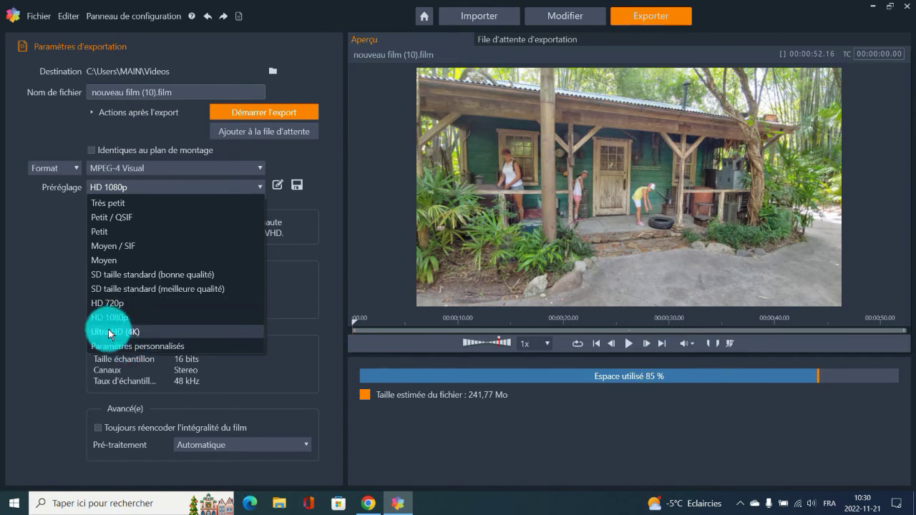
{"action": "left_click", "coordinate": [57, 304]}
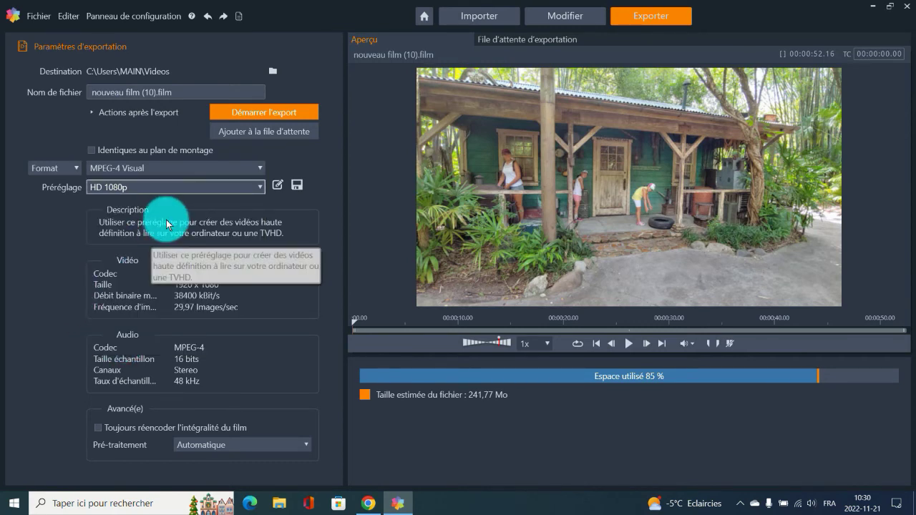
{"action": "left_click", "coordinate": [71, 169]}
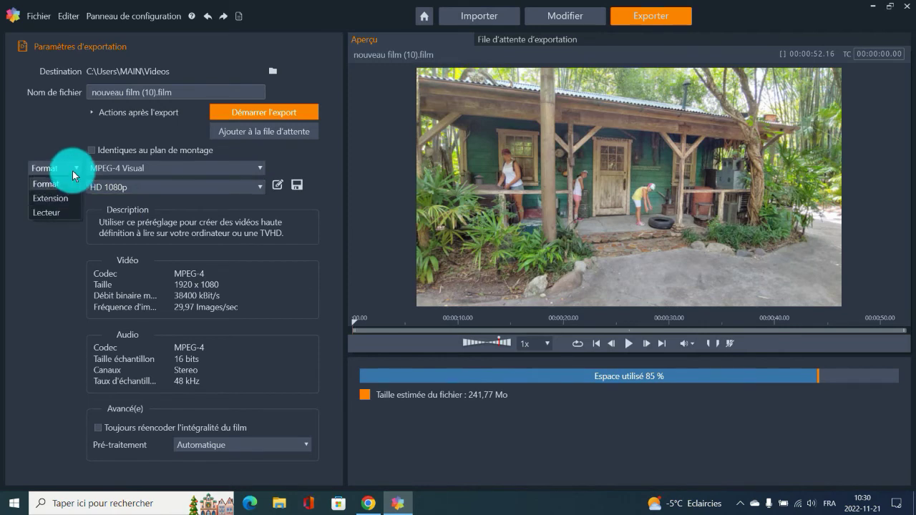
{"action": "left_click", "coordinate": [59, 228]}
Look through the list of export formats once more without changing the selection, and return to the film's editing timeline.
{"action": "left_click", "coordinate": [164, 163]}
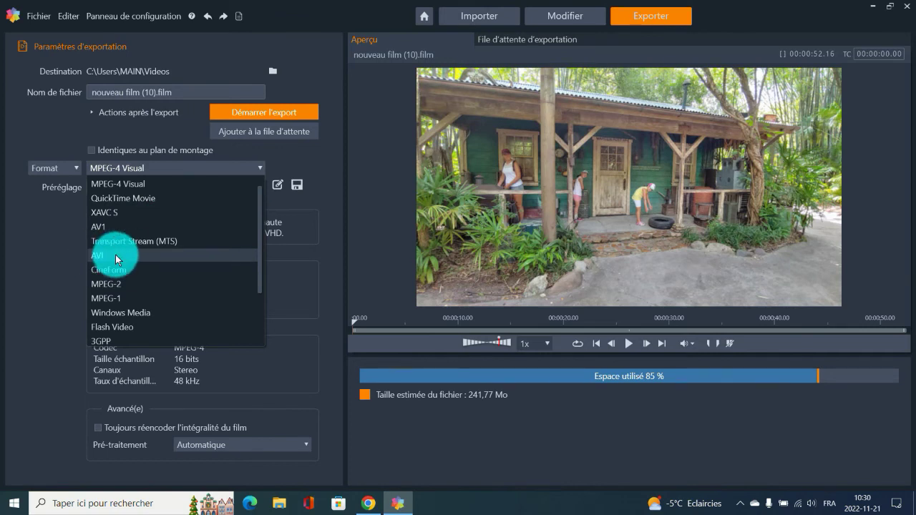
{"action": "scroll", "coordinate": [118, 257], "scroll_direction": "down", "scroll_amount": 1}
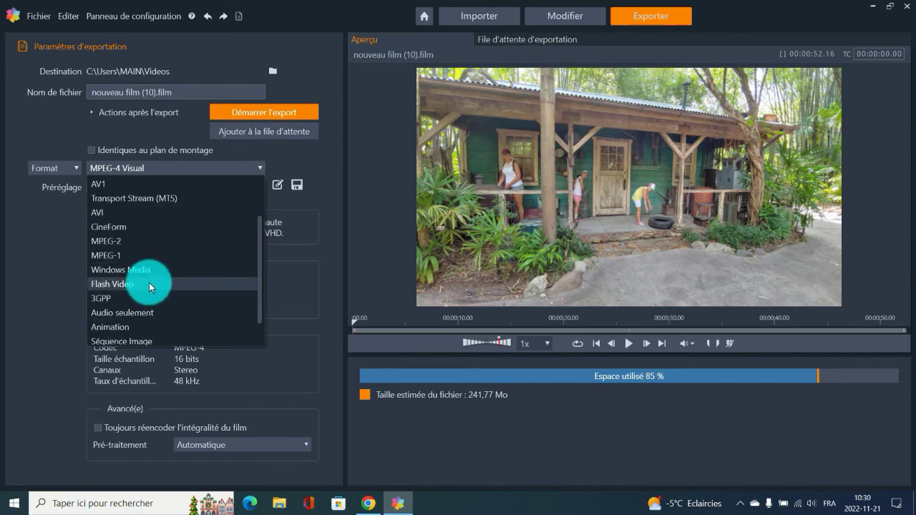
{"action": "left_click", "coordinate": [13, 283]}
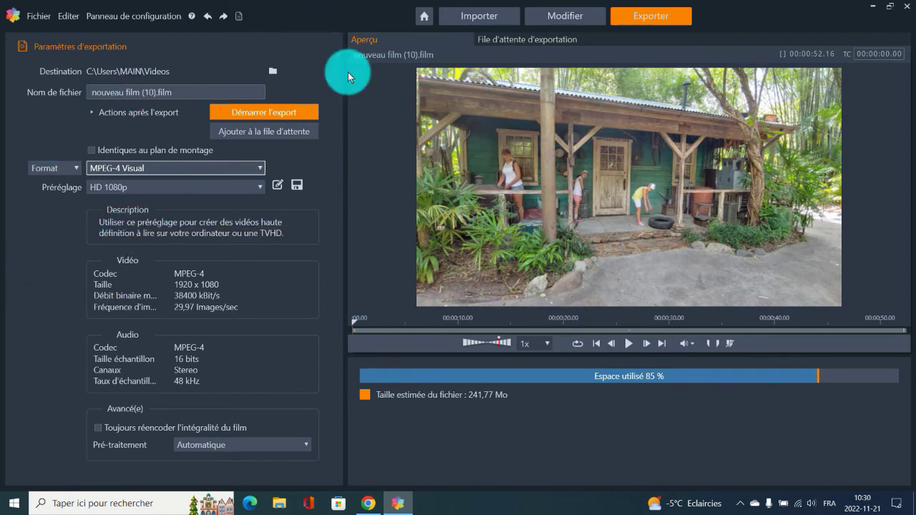
{"action": "left_click", "coordinate": [556, 12]}
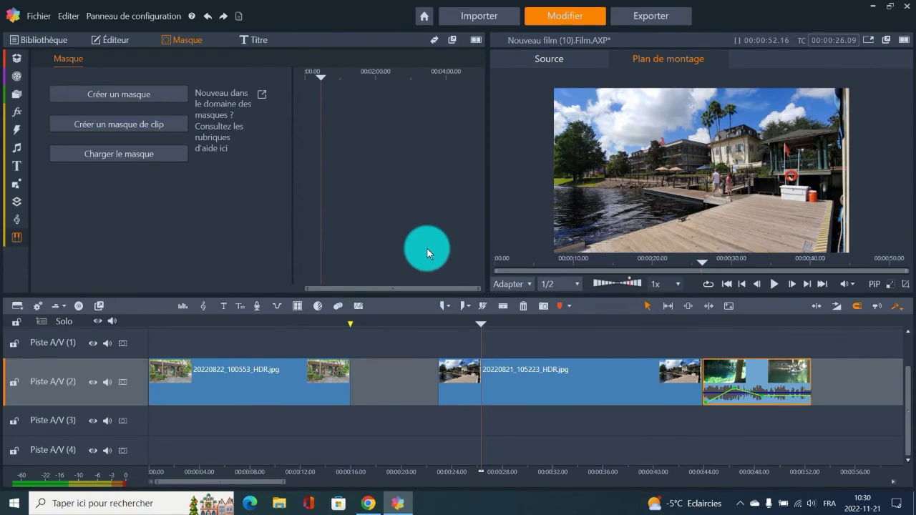